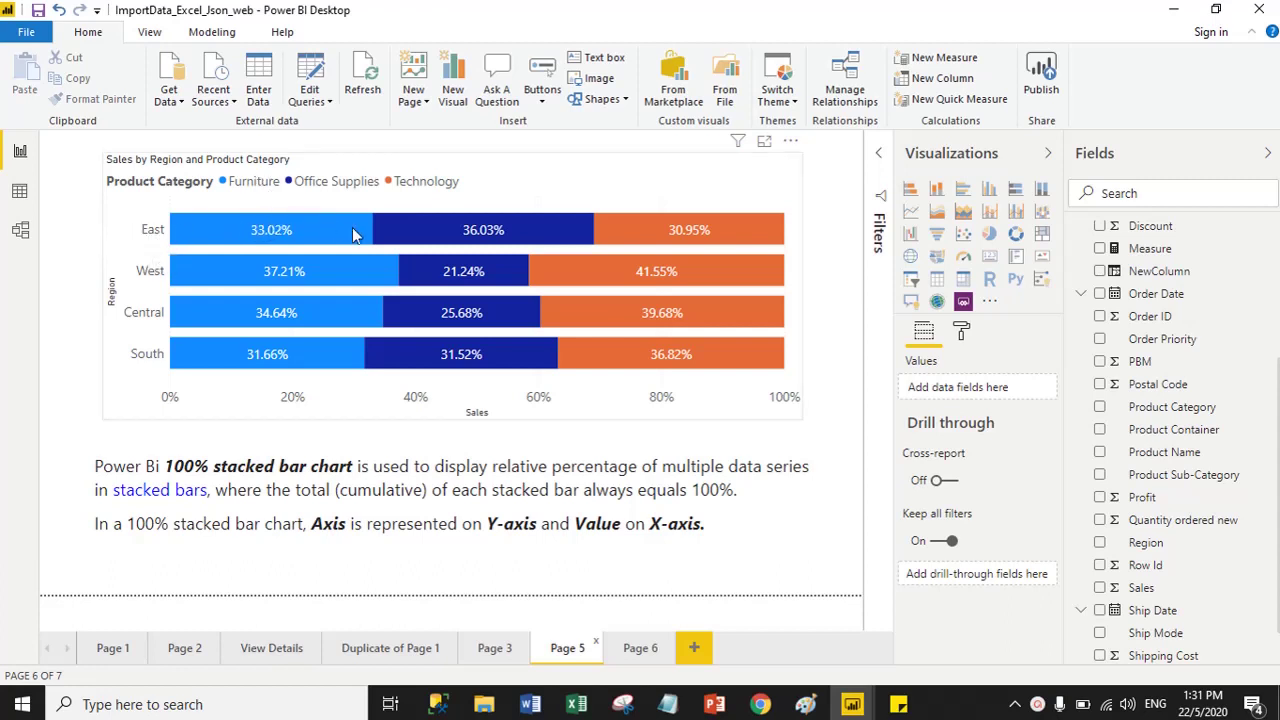
# On Page 6, add a 100% stacked bar chart, then move and enlarge its placeholder.
pyautogui.moveTo(328, 241)
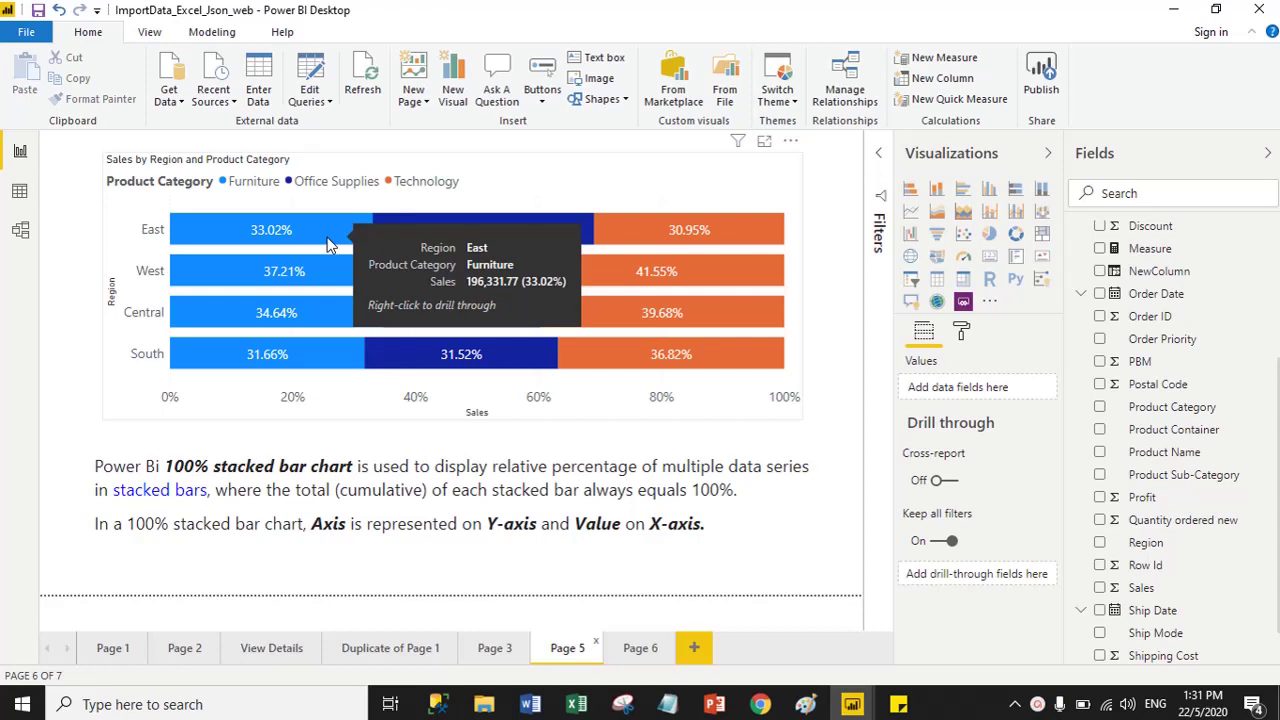
pyautogui.moveTo(548, 233)
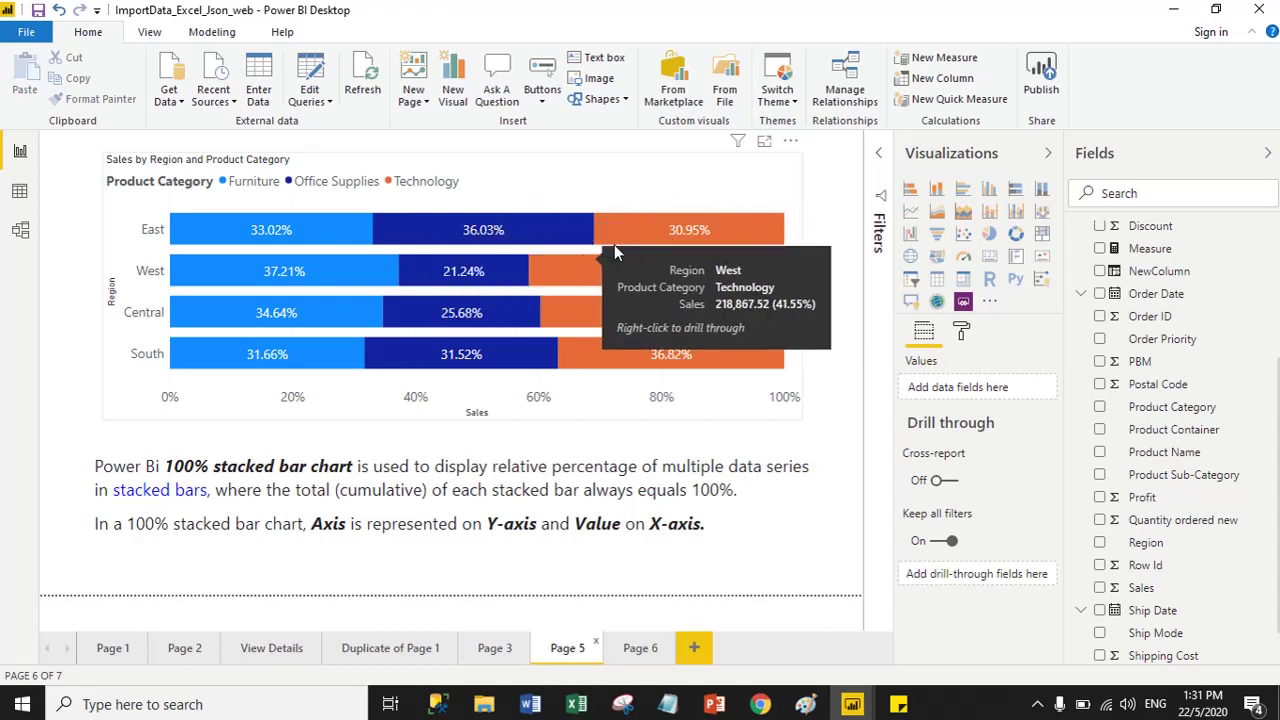
pyautogui.moveTo(615, 244)
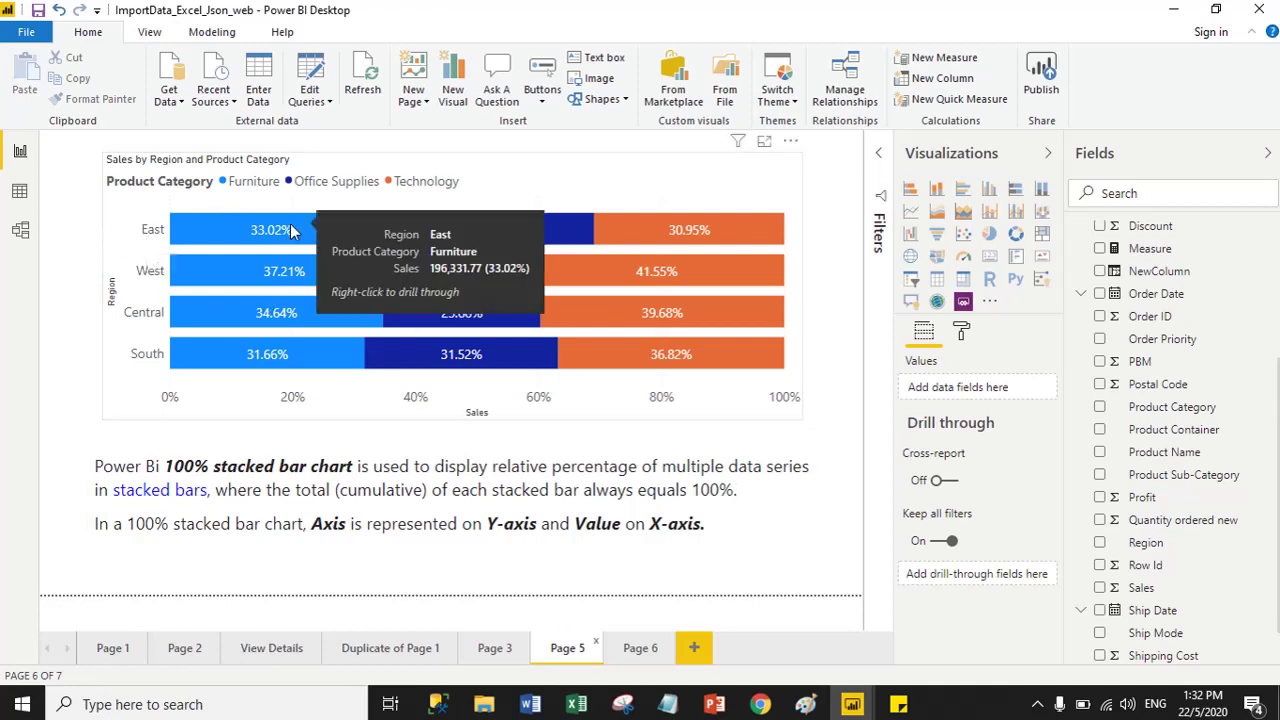
pyautogui.moveTo(695, 232)
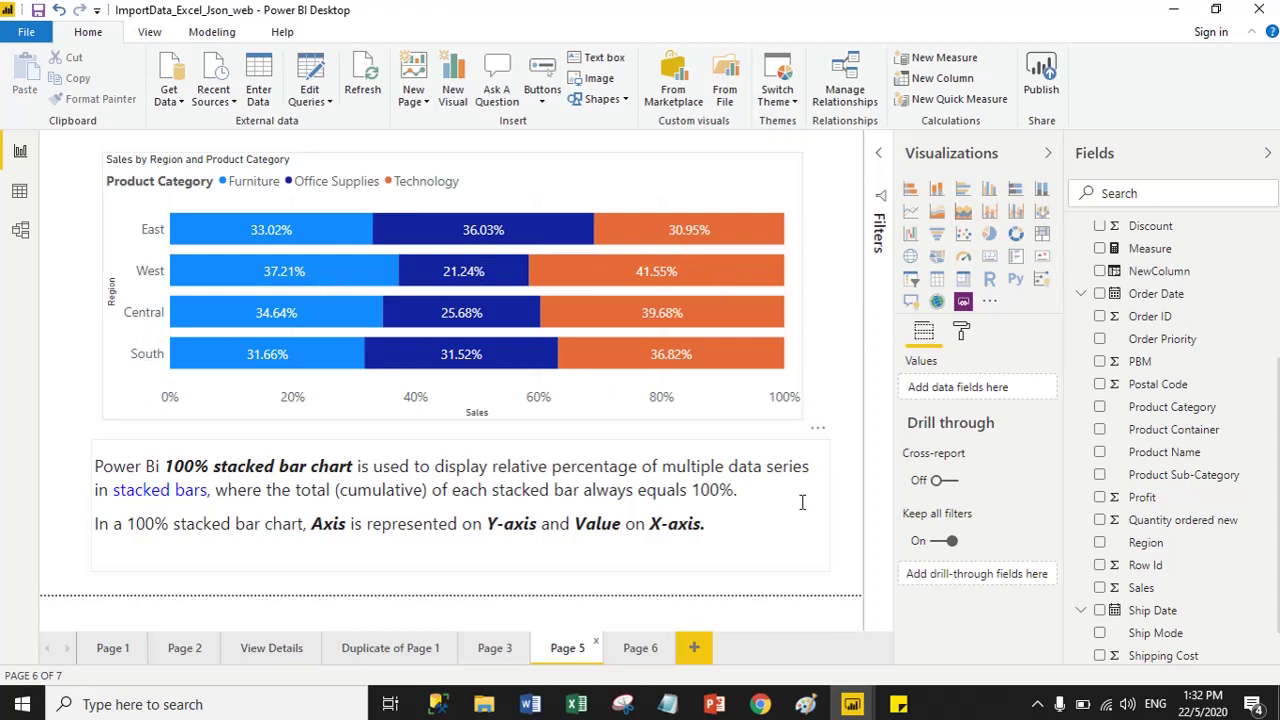
pyautogui.click(638, 648)
pyautogui.scroll(5, 1210, 278)
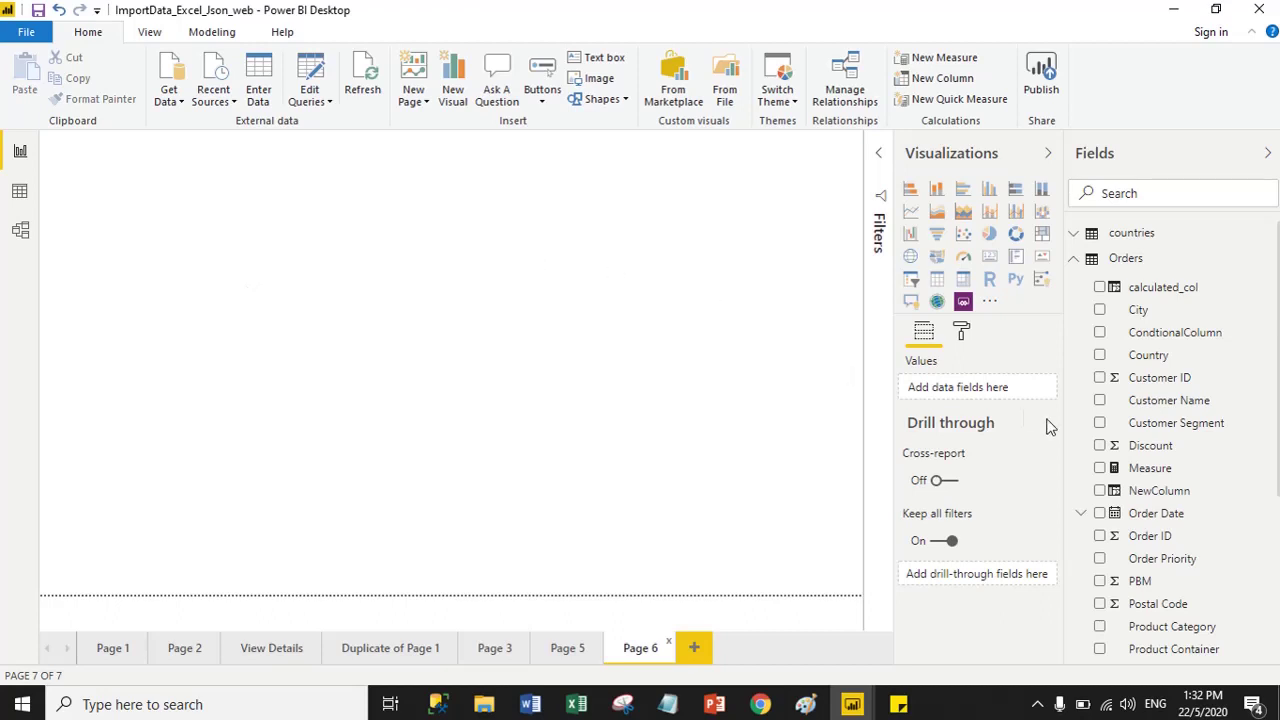
pyautogui.scroll(-3, 1208, 614)
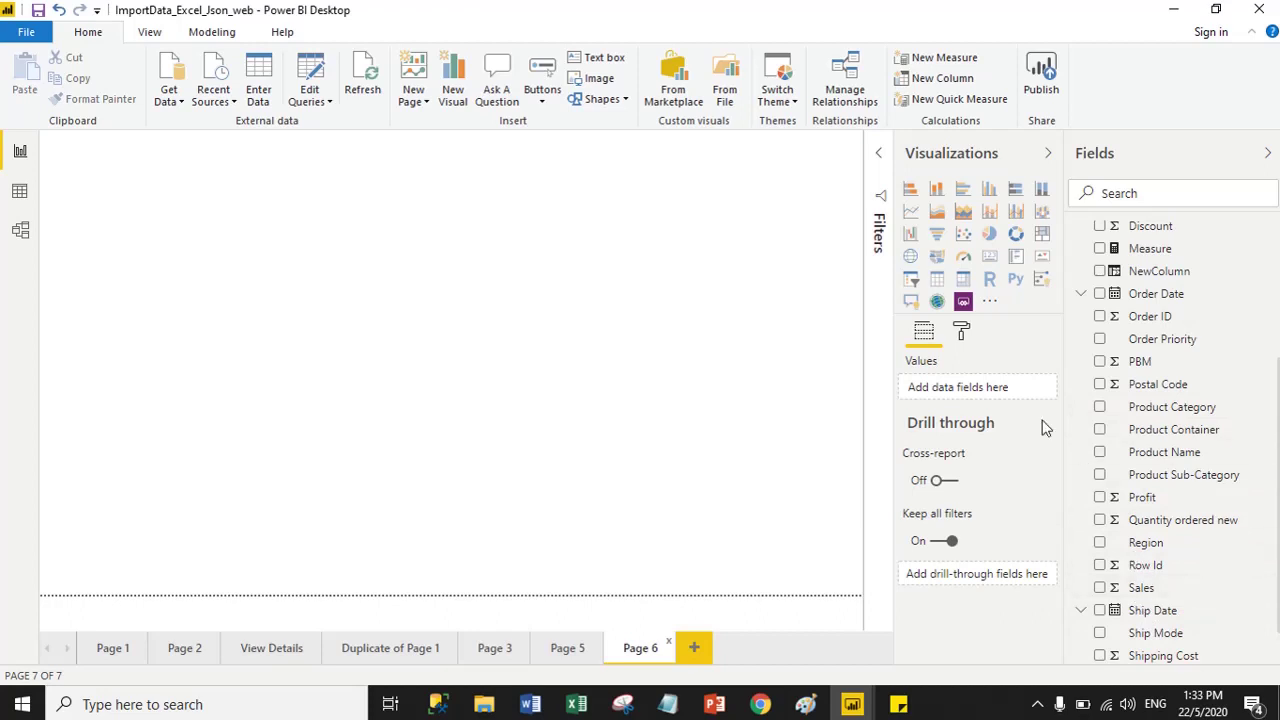
pyautogui.click(1015, 203)
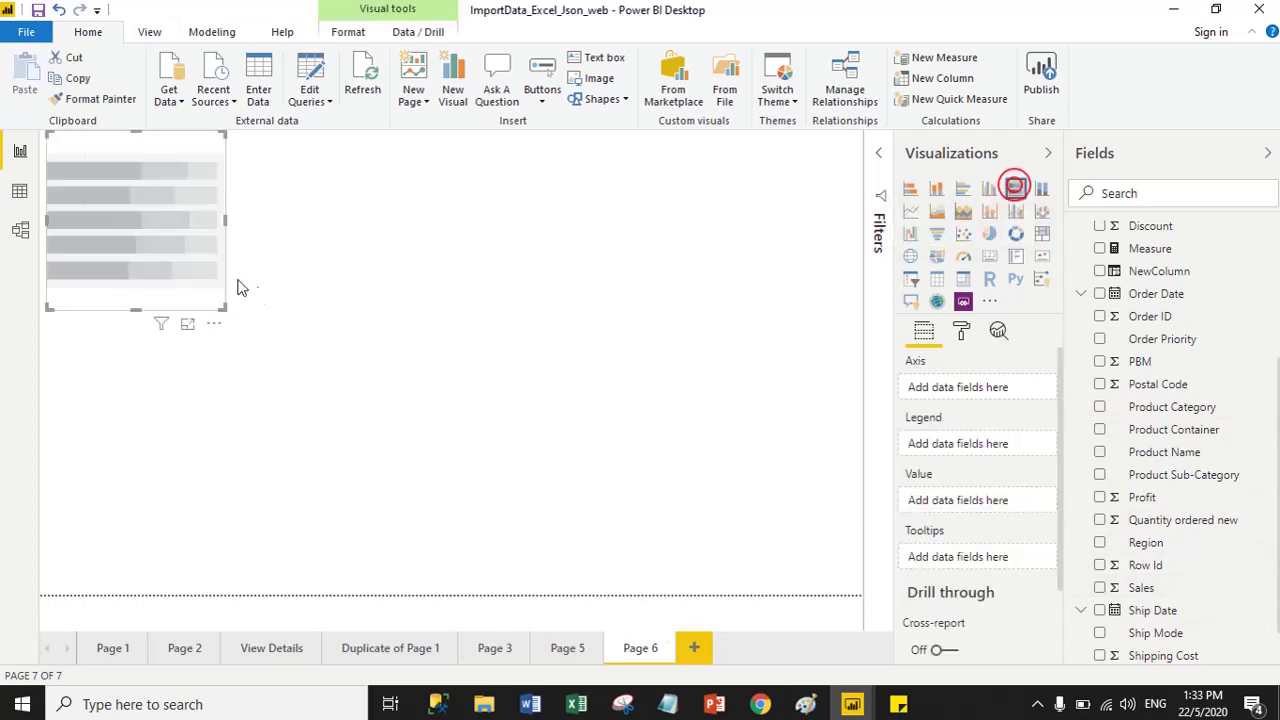
pyautogui.moveTo(208, 245); pyautogui.dragTo(401, 293)
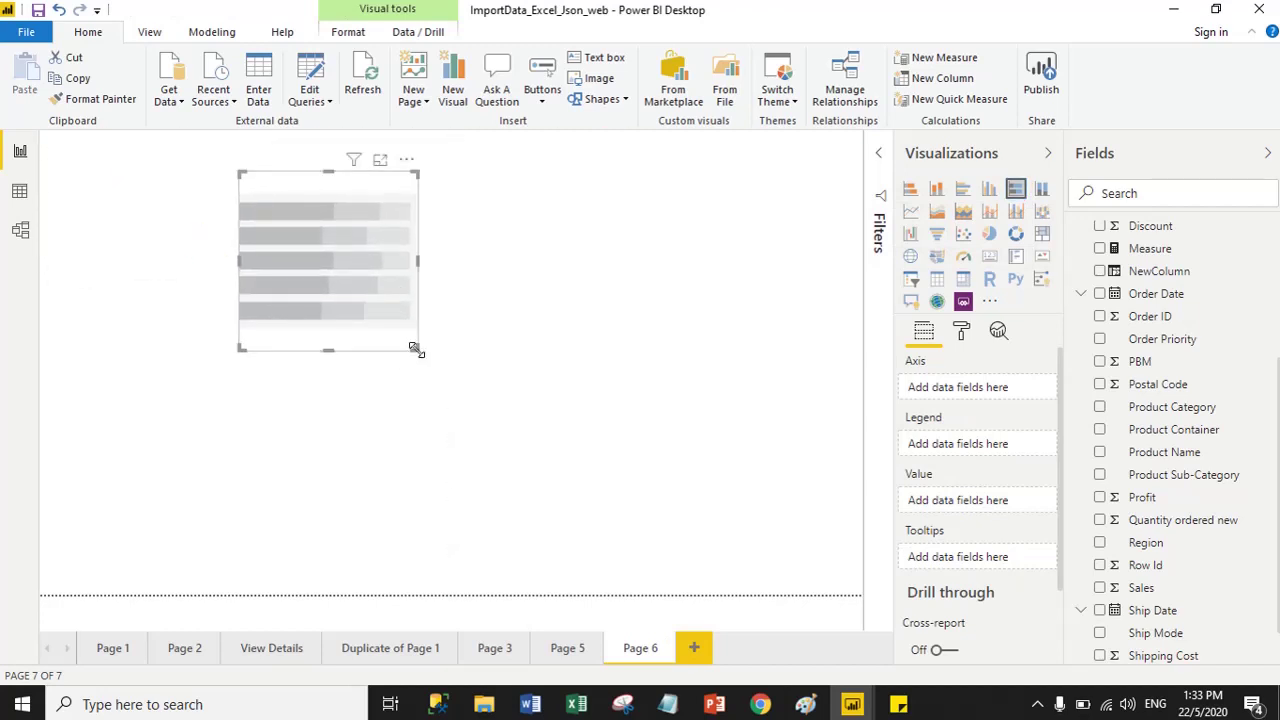
pyautogui.moveTo(417, 349); pyautogui.dragTo(588, 422)
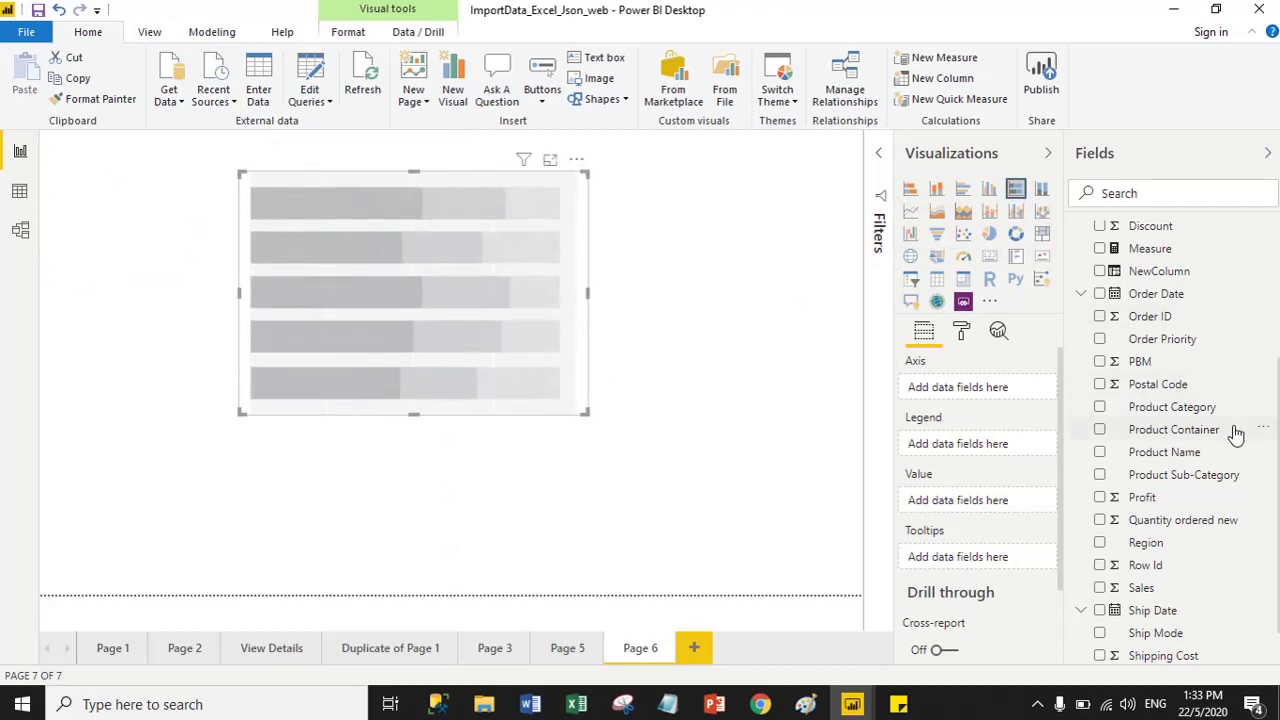
# Put Region on Axis, Product Category on Legend and Sales on Value, then enlarge and shift the chart left.
pyautogui.moveTo(1138, 553); pyautogui.dragTo(940, 399)
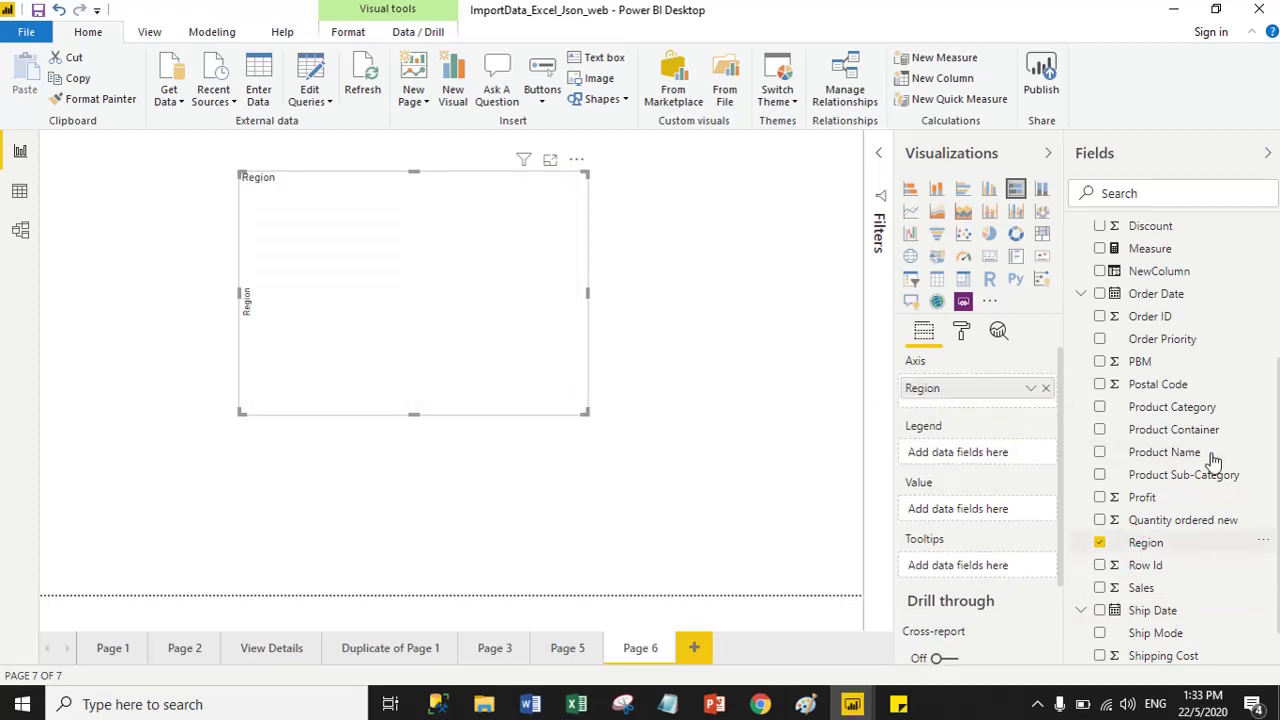
pyautogui.moveTo(1150, 423); pyautogui.dragTo(985, 455)
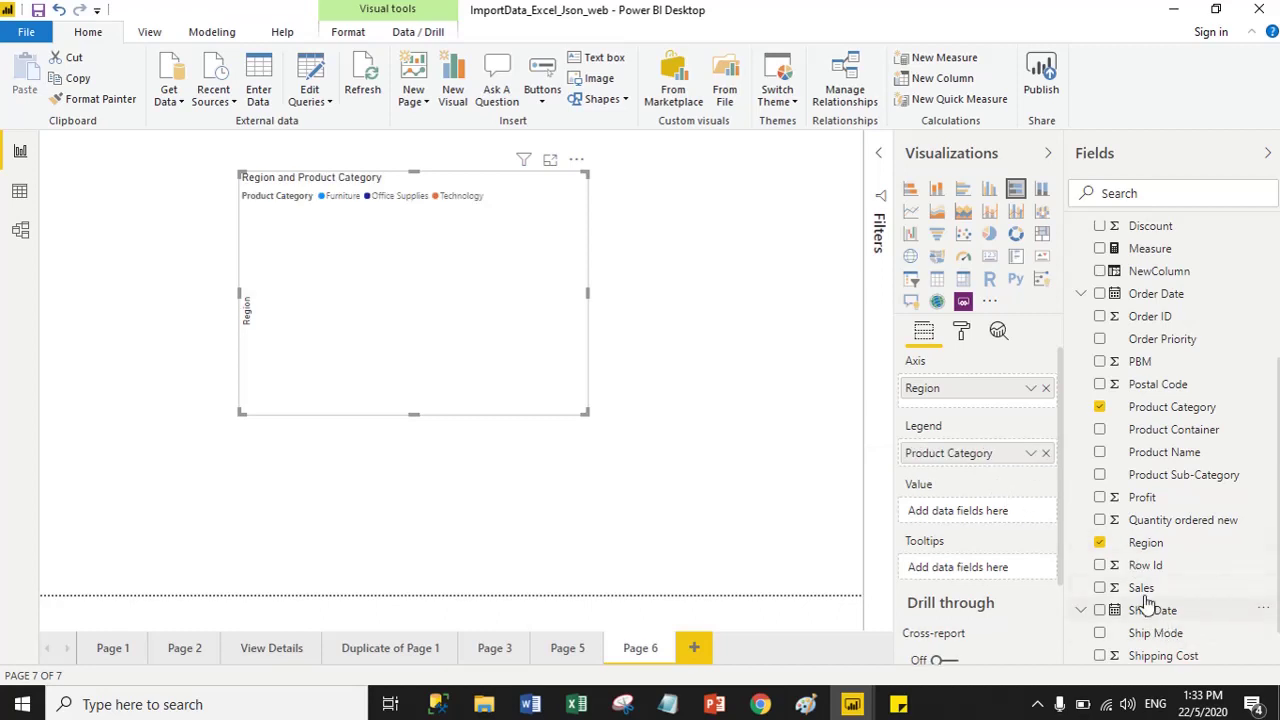
pyautogui.moveTo(1138, 587); pyautogui.dragTo(955, 511)
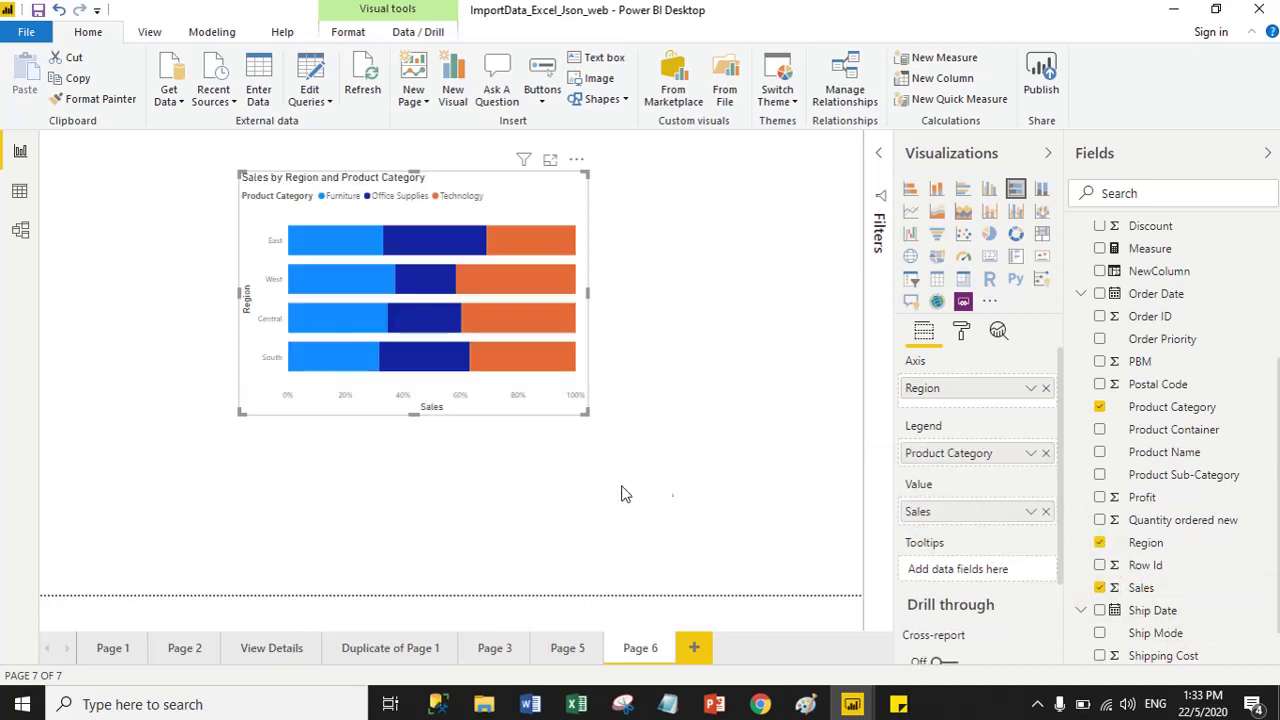
pyautogui.moveTo(584, 416); pyautogui.dragTo(755, 482)
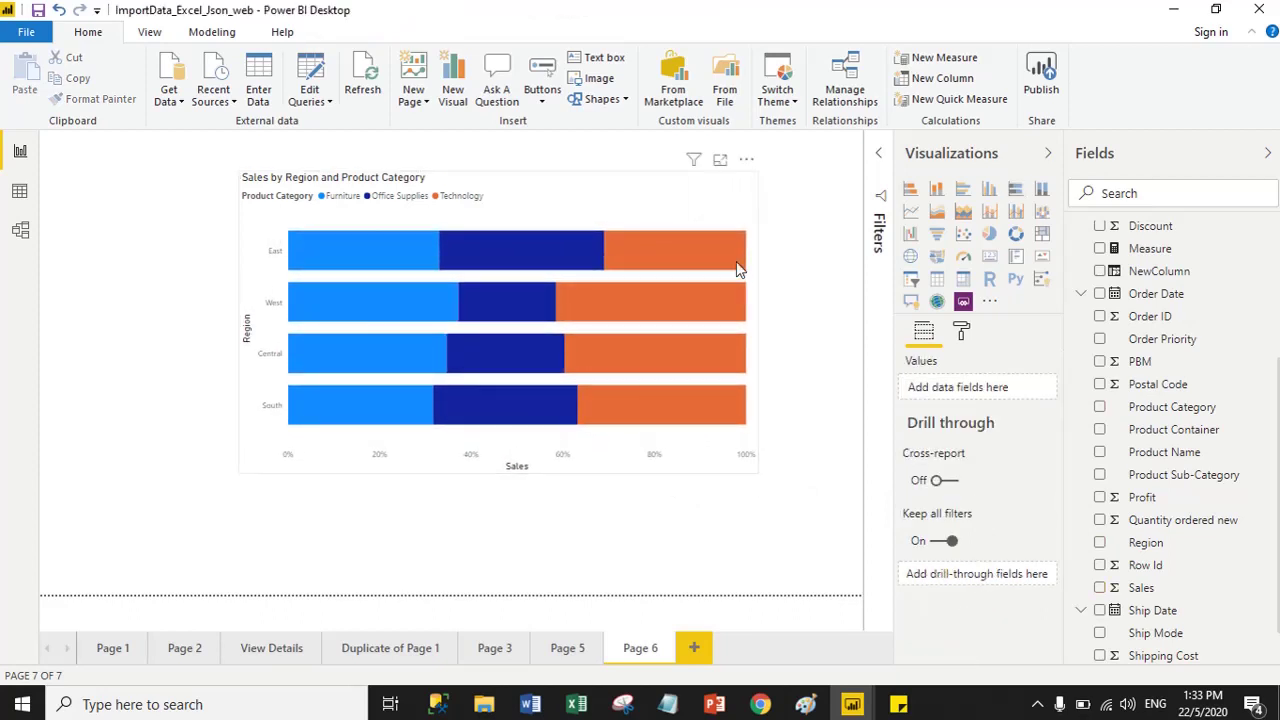
pyautogui.moveTo(681, 208)
pyautogui.mouseDown()
pyautogui.moveTo(573, 235)
pyautogui.moveTo(565, 211)
pyautogui.mouseUp()
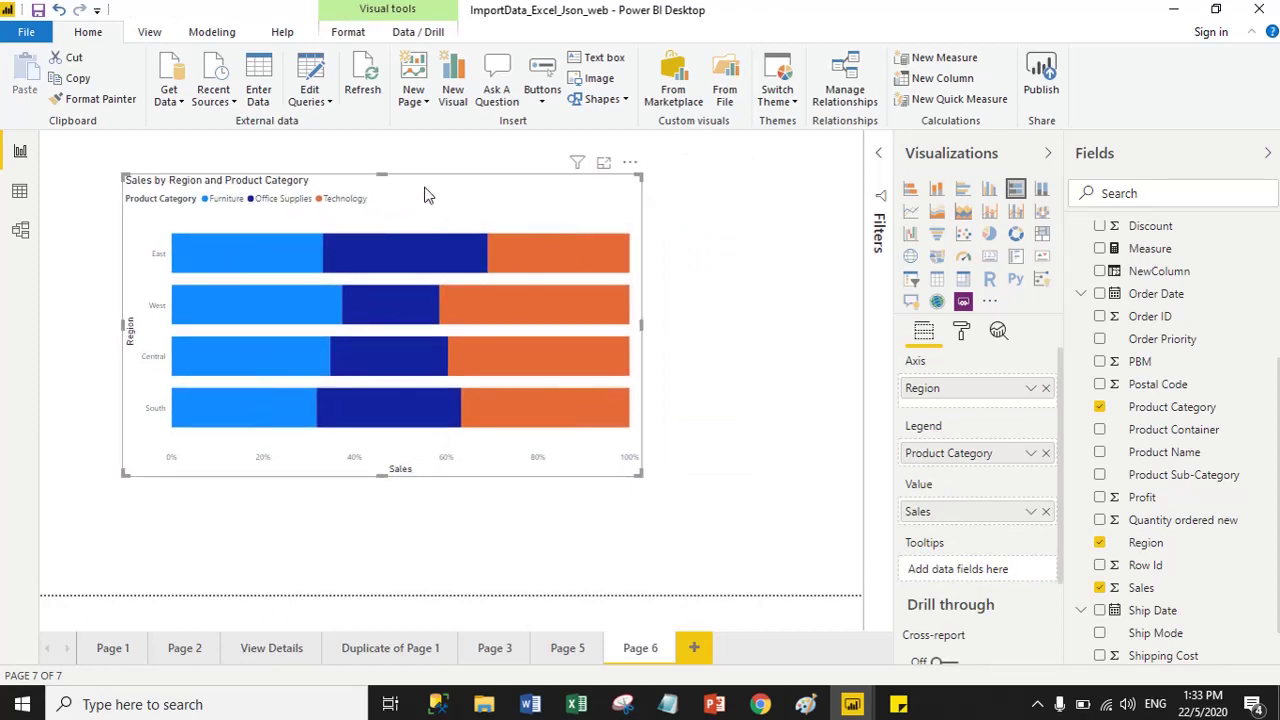
# In the chart's General format settings, set X Position to 150 and Y Position to 90.
pyautogui.click(961, 333)
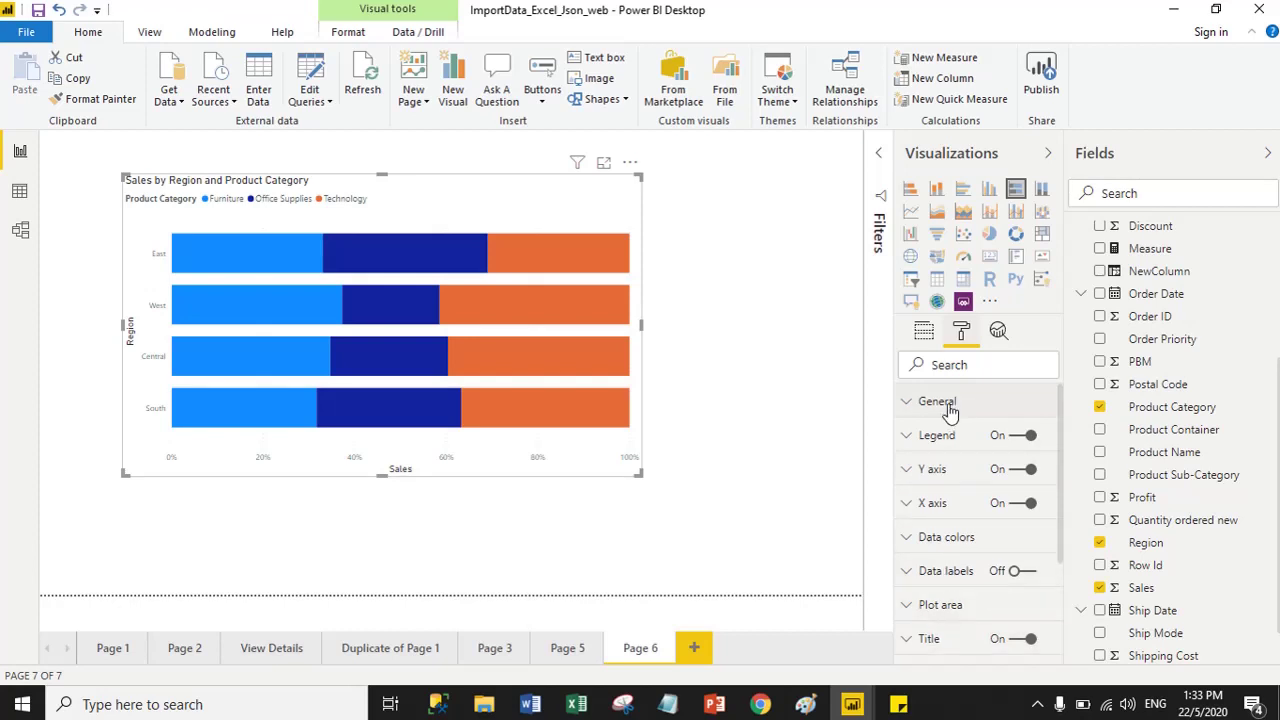
pyautogui.click(910, 404)
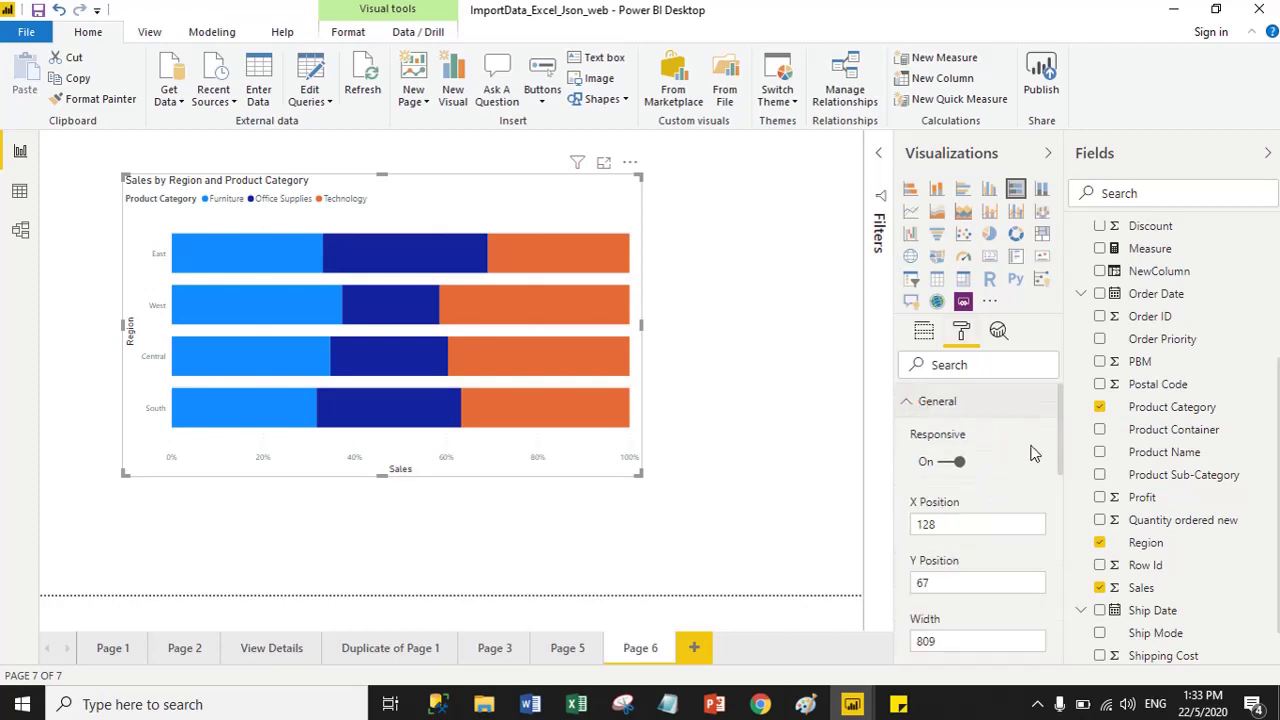
pyautogui.moveTo(1063, 428); pyautogui.dragTo(1058, 465)
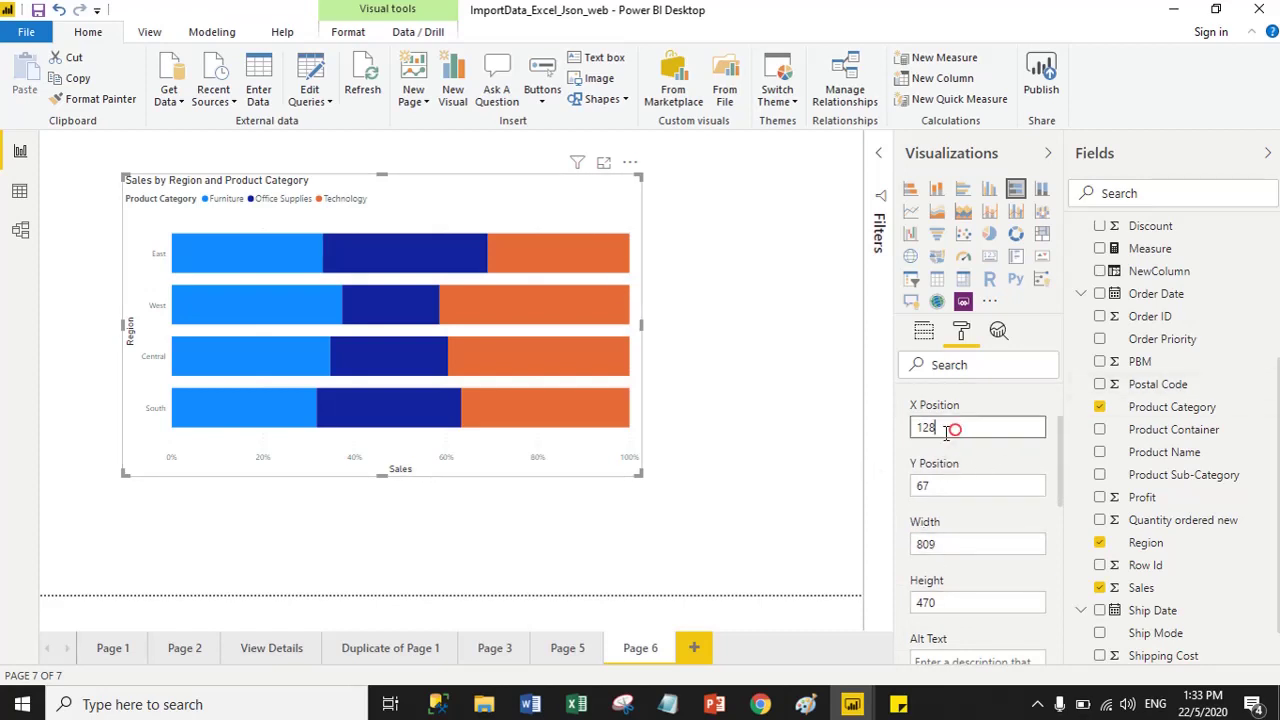
pyautogui.doubleClick(955, 427)
pyautogui.write('150')
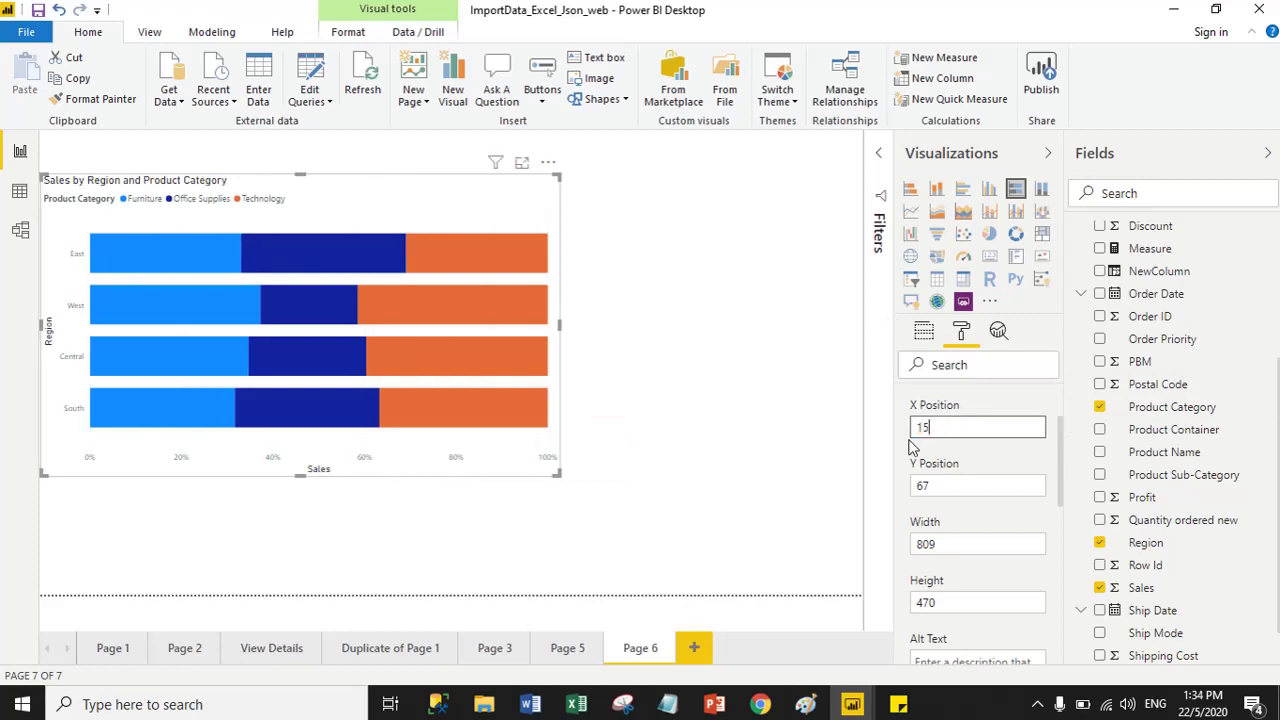
pyautogui.doubleClick(960, 486)
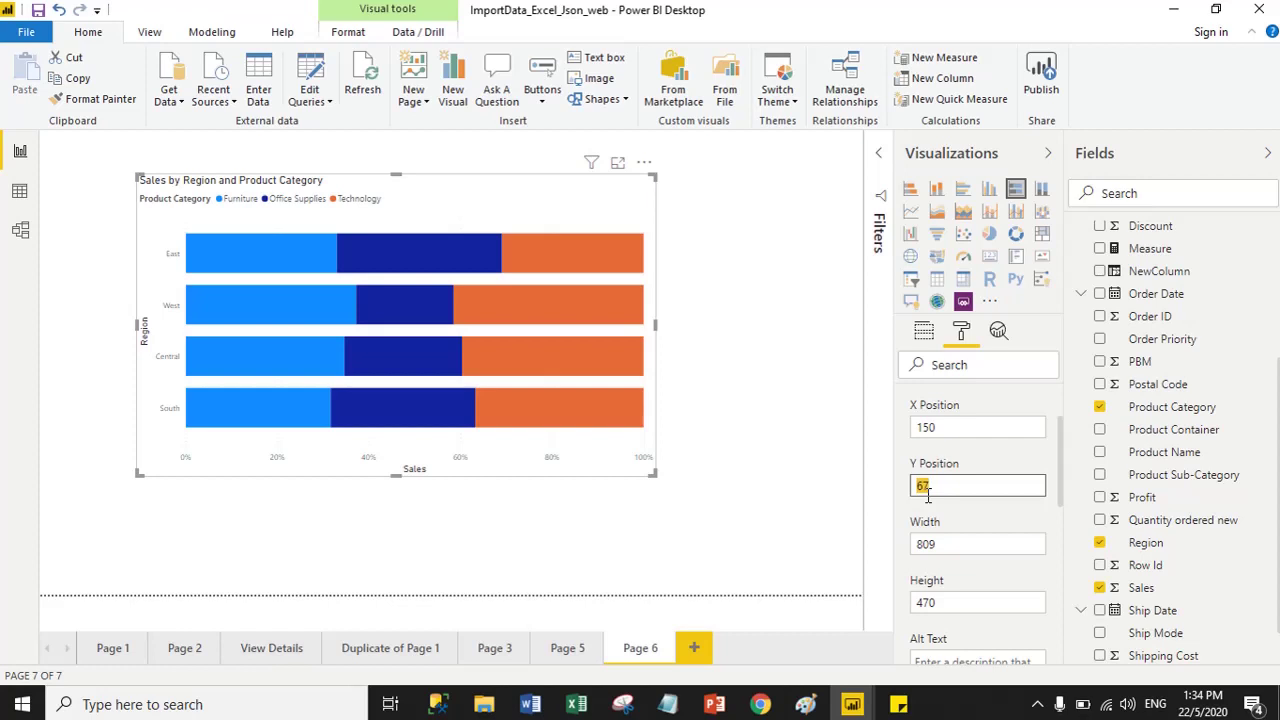
pyautogui.write('90')
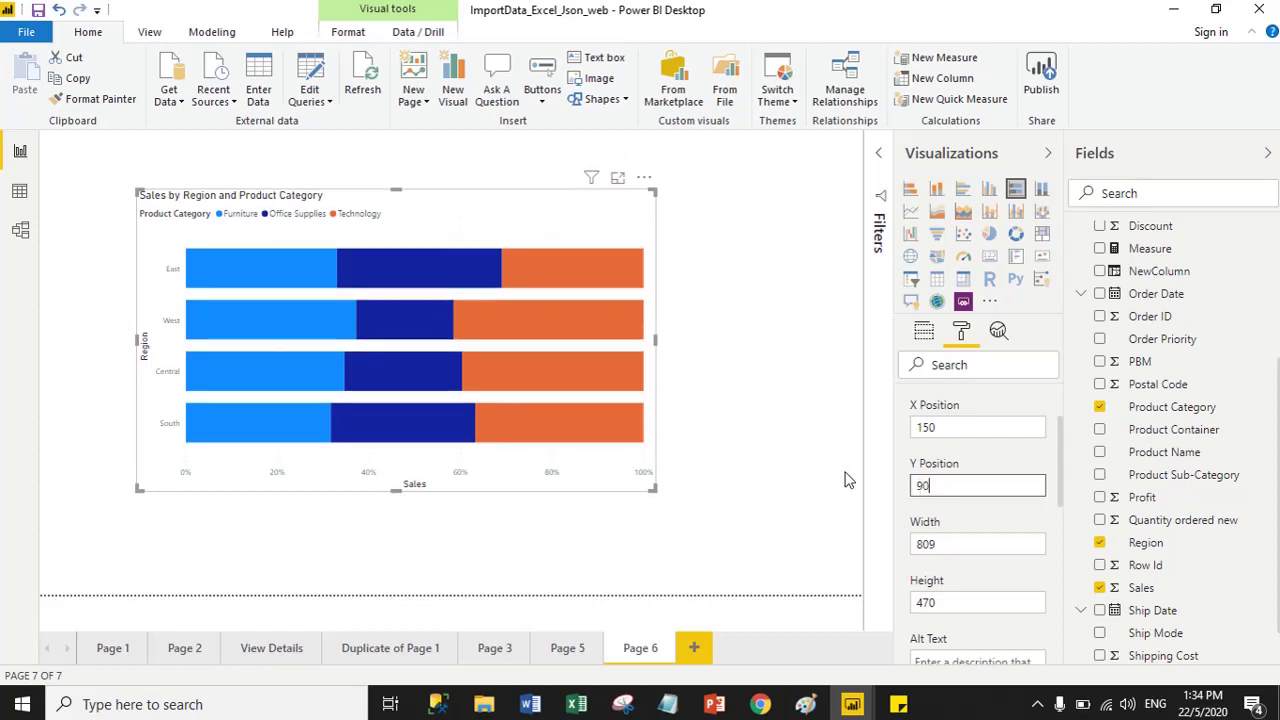
pyautogui.click(988, 574)
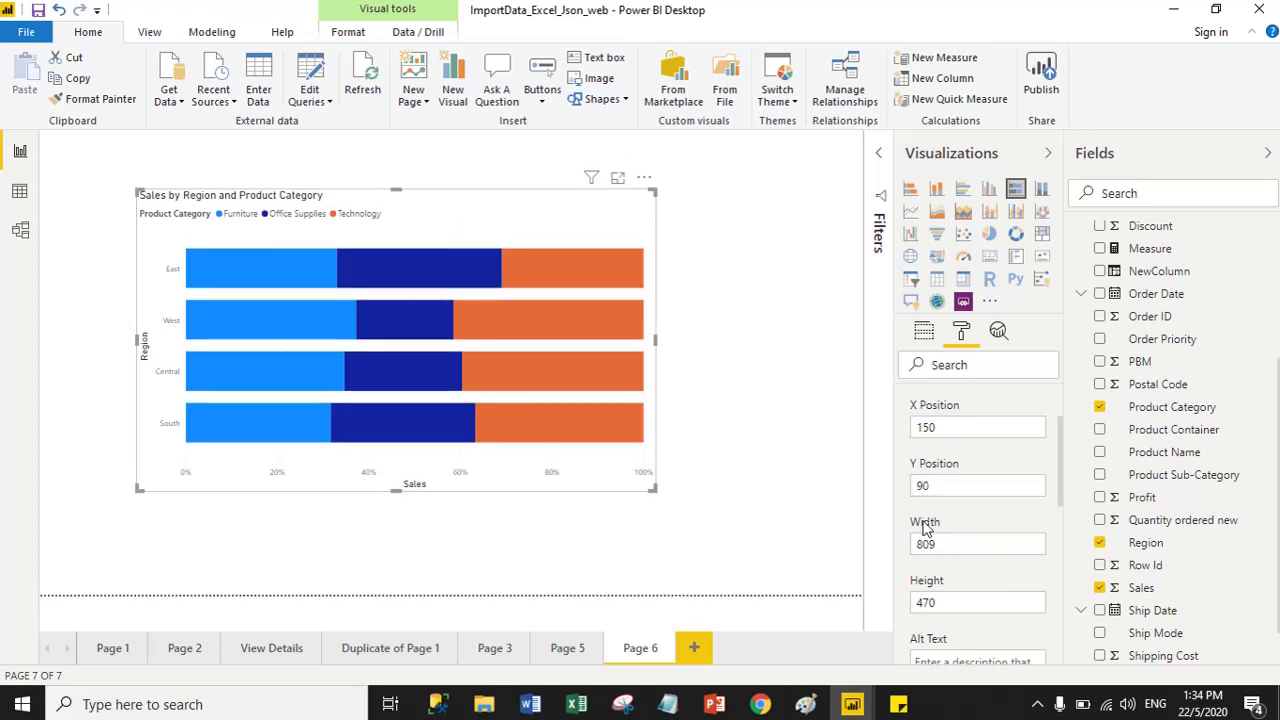
pyautogui.click(950, 601)
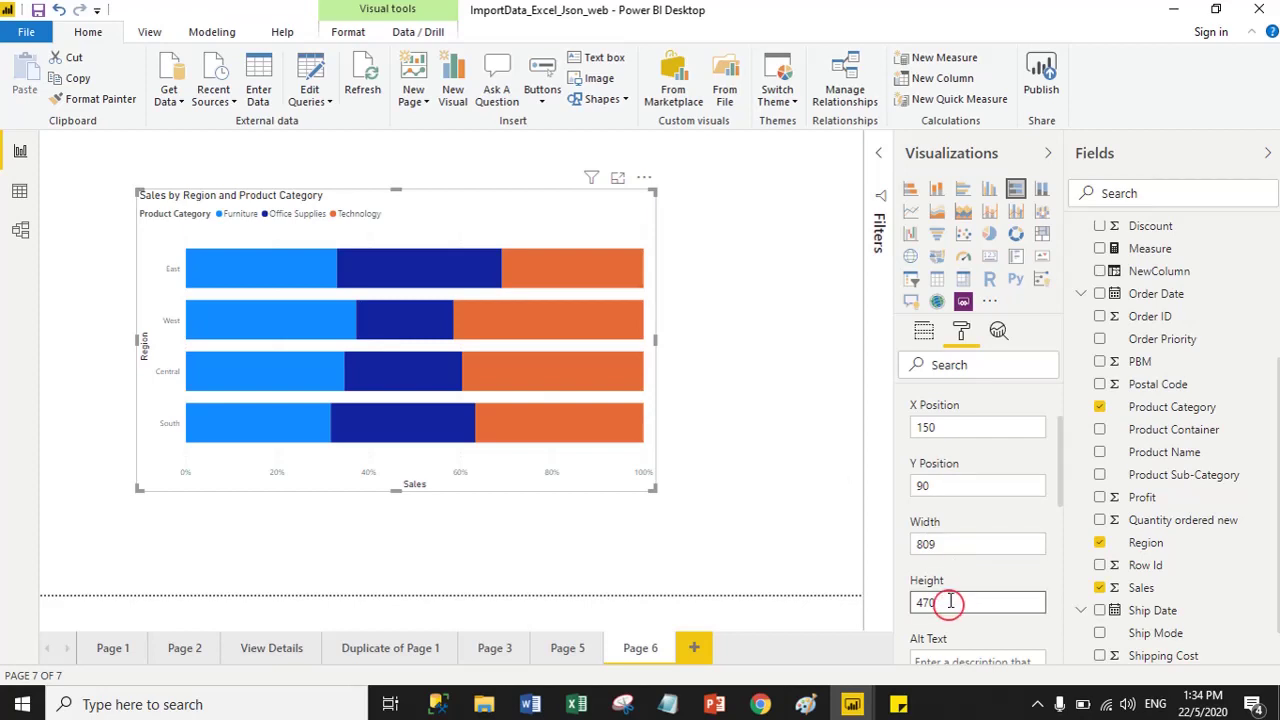
# Place the legend at top centre and rename its title from Product Category to PC.
pyautogui.click(908, 435)
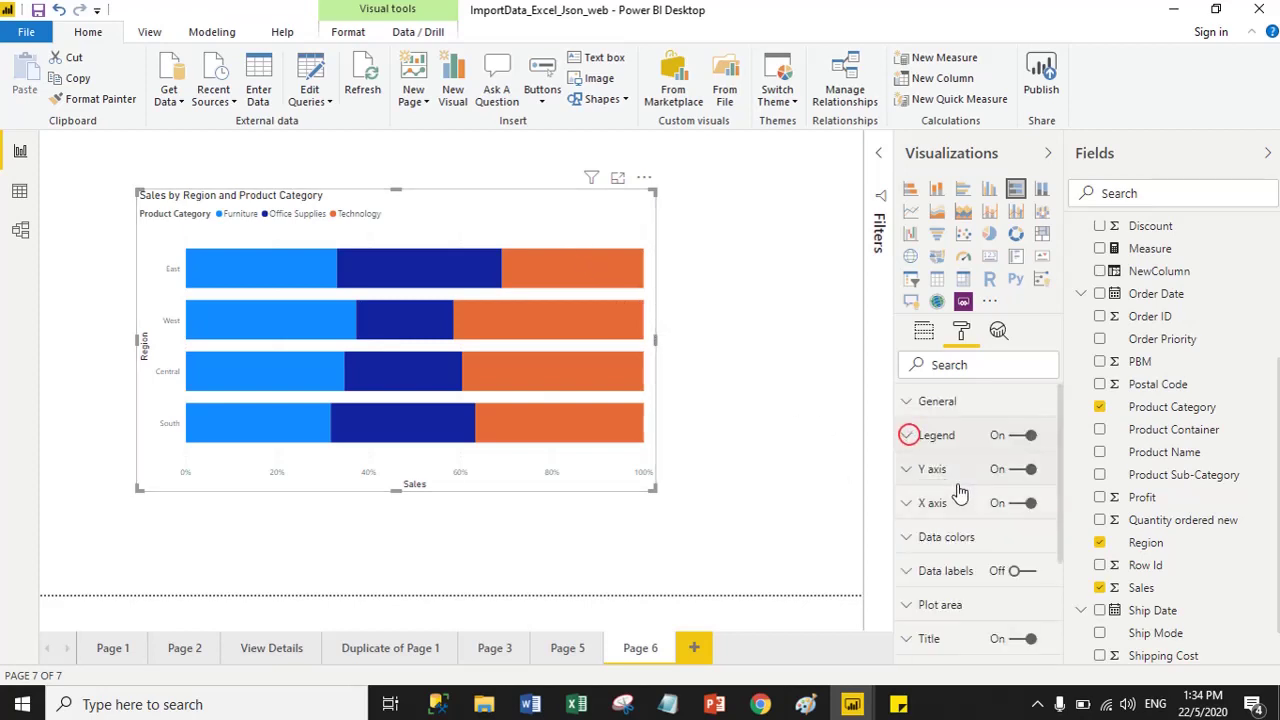
pyautogui.click(907, 438)
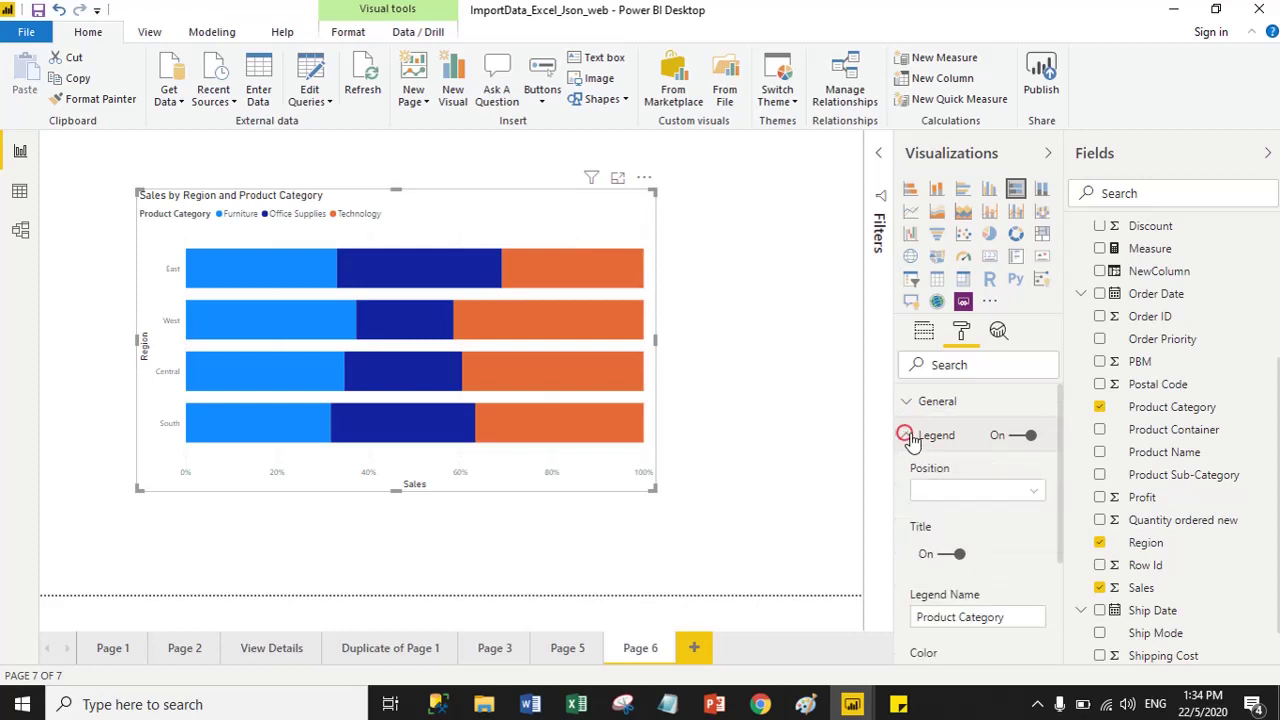
pyautogui.click(956, 492)
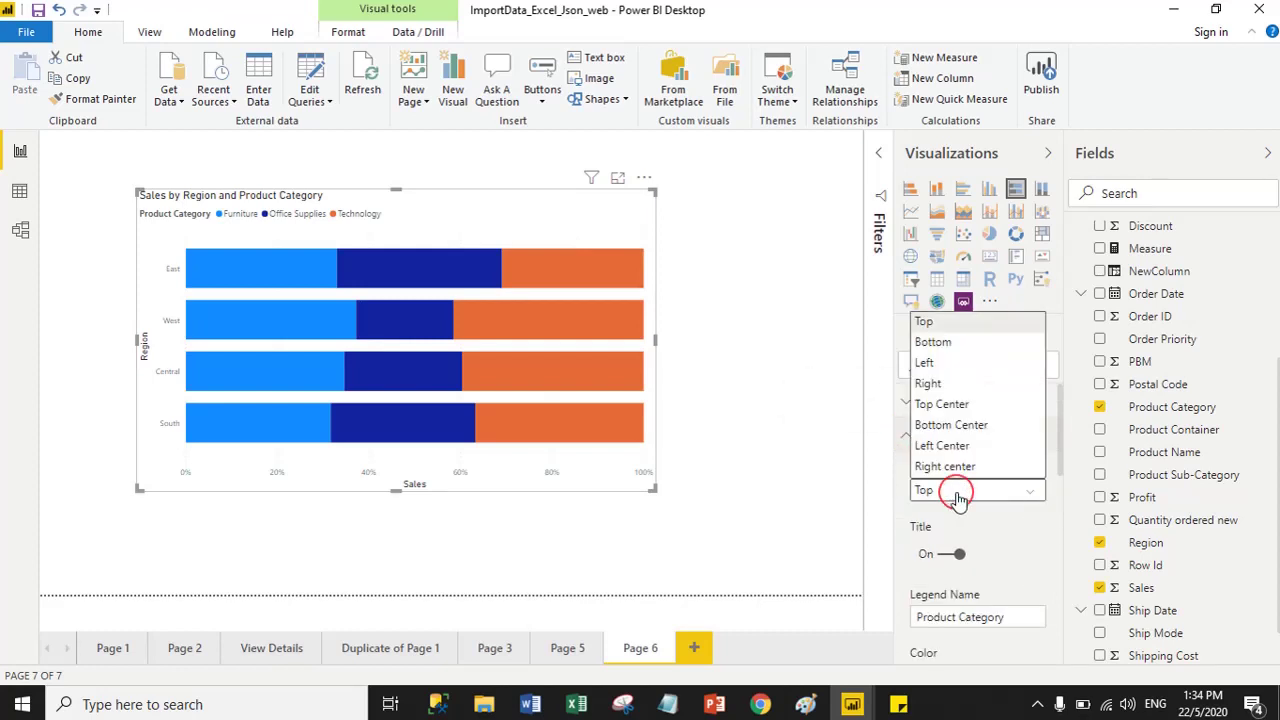
pyautogui.click(960, 405)
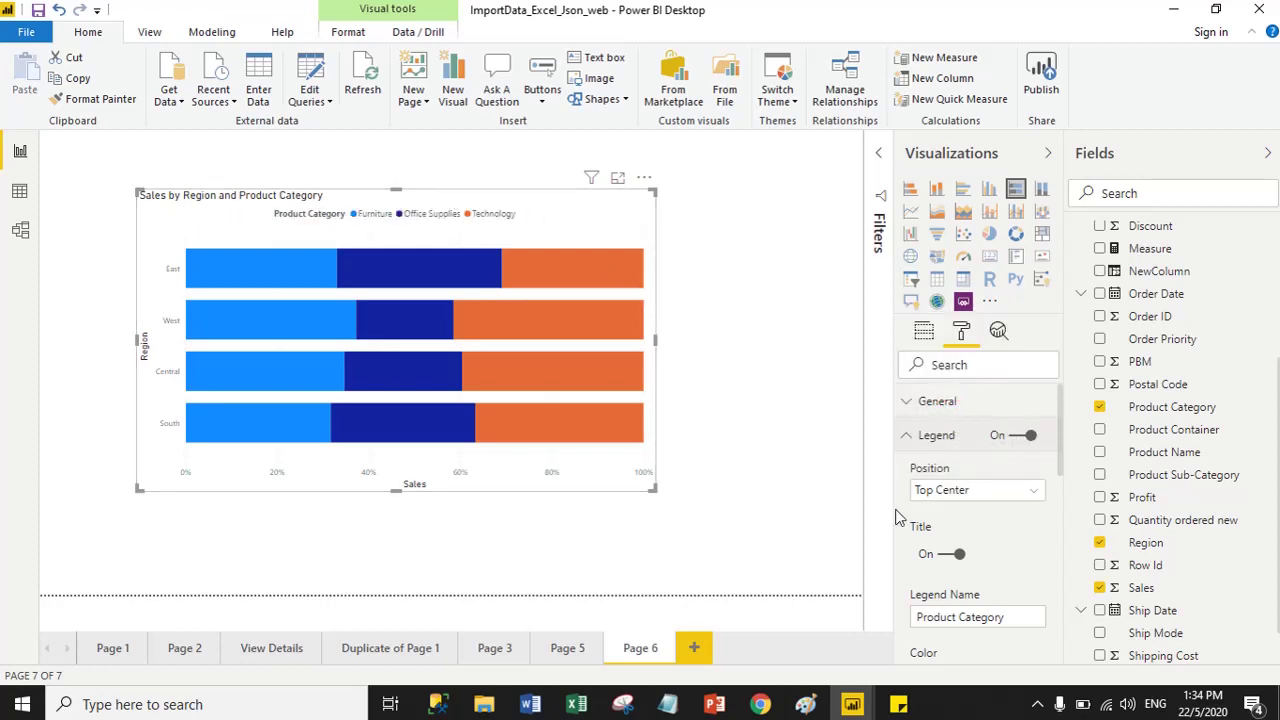
pyautogui.scroll(-3, 977, 518)
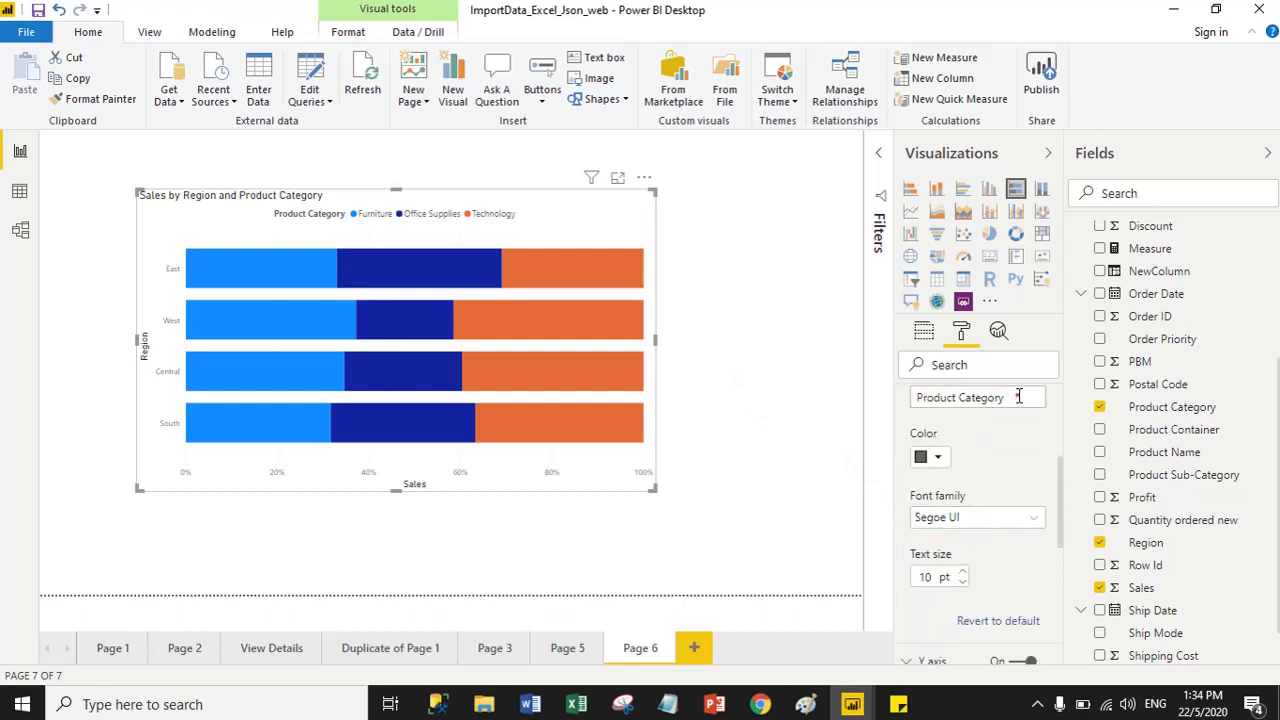
pyautogui.scroll(3, 1020, 394)
pyautogui.moveTo(1020, 397); pyautogui.dragTo(994, 531)
pyautogui.scroll(1, 996, 536)
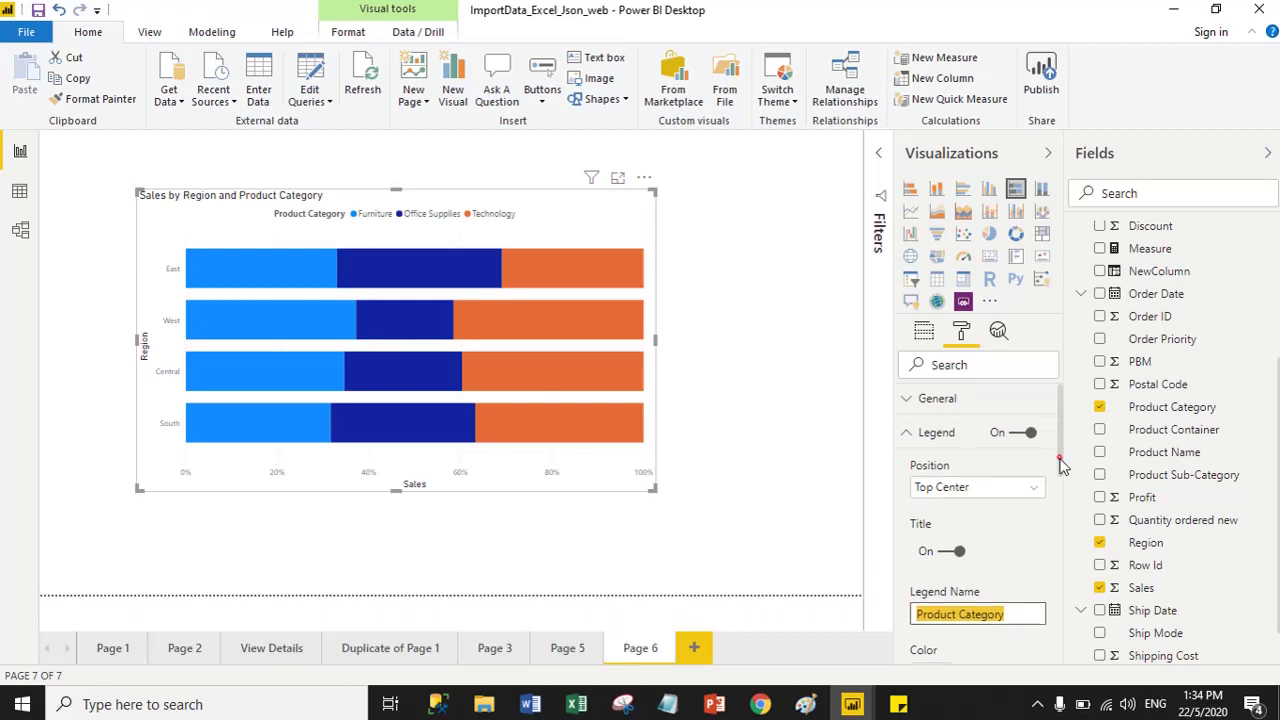
pyautogui.scroll(-3, 1060, 455)
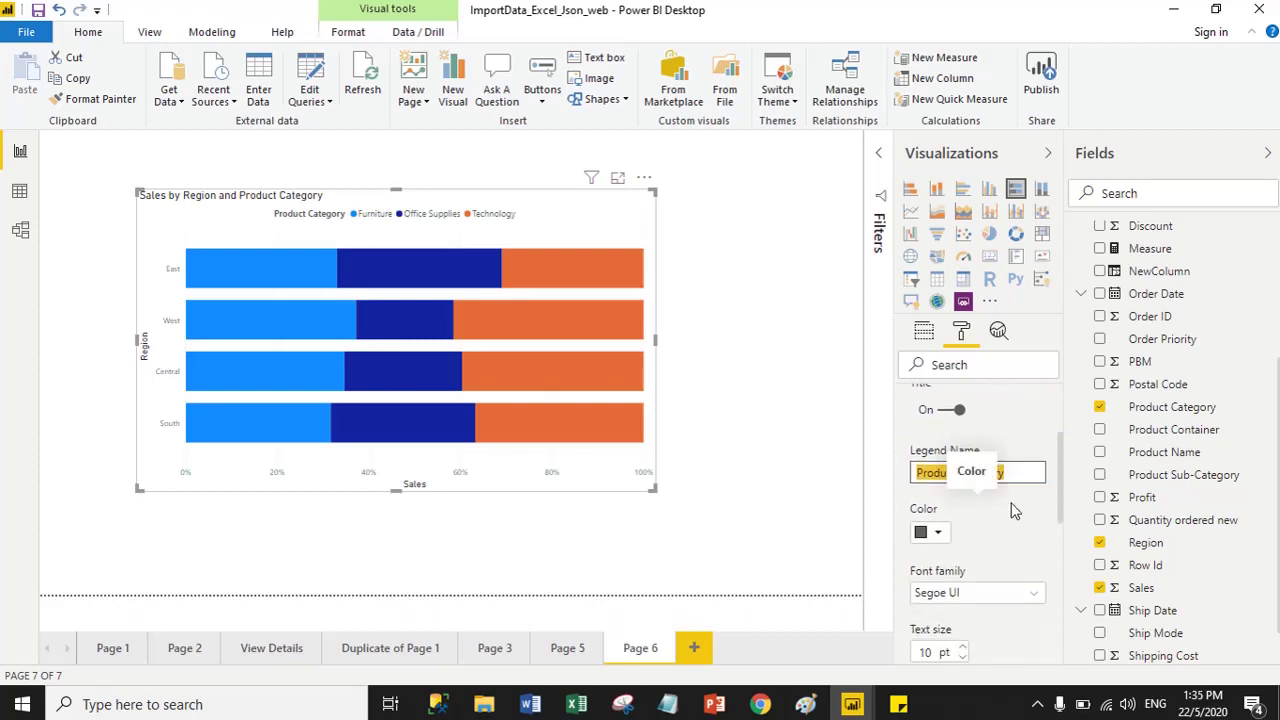
pyautogui.write('PC')
# Make the legend text dark blue Arial at 15 pt.
pyautogui.click(1001, 509)
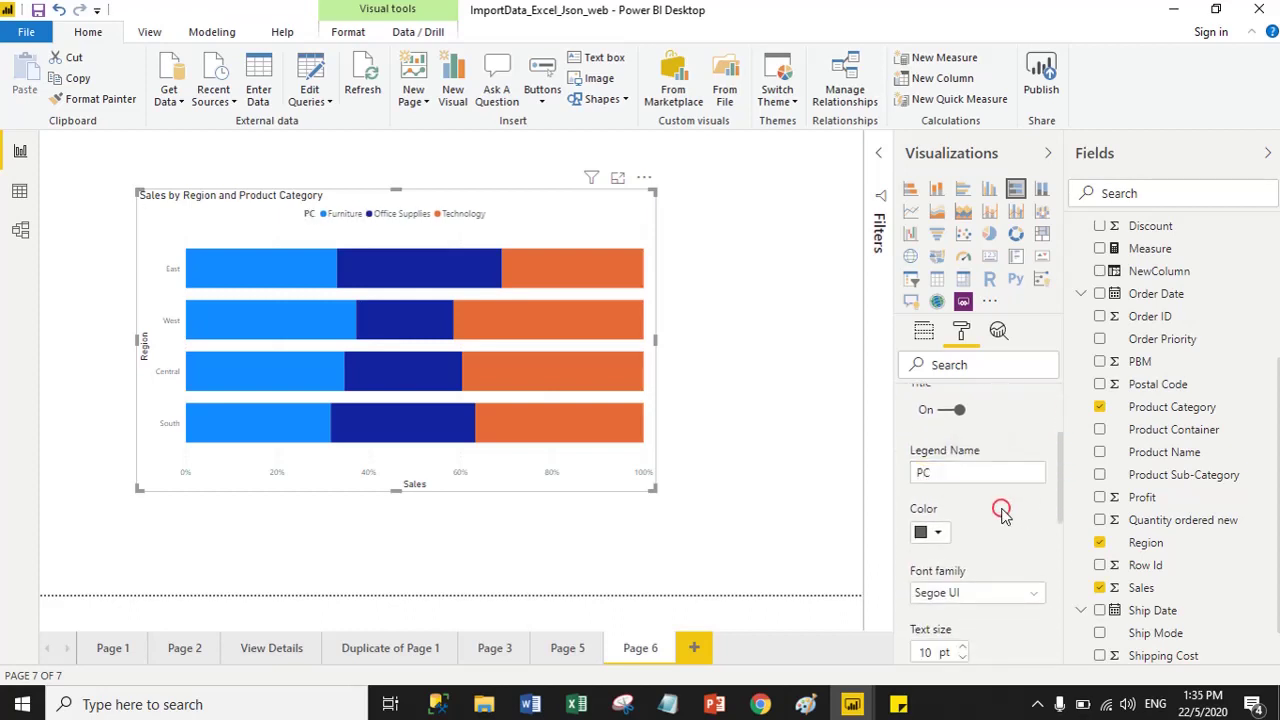
pyautogui.click(929, 532)
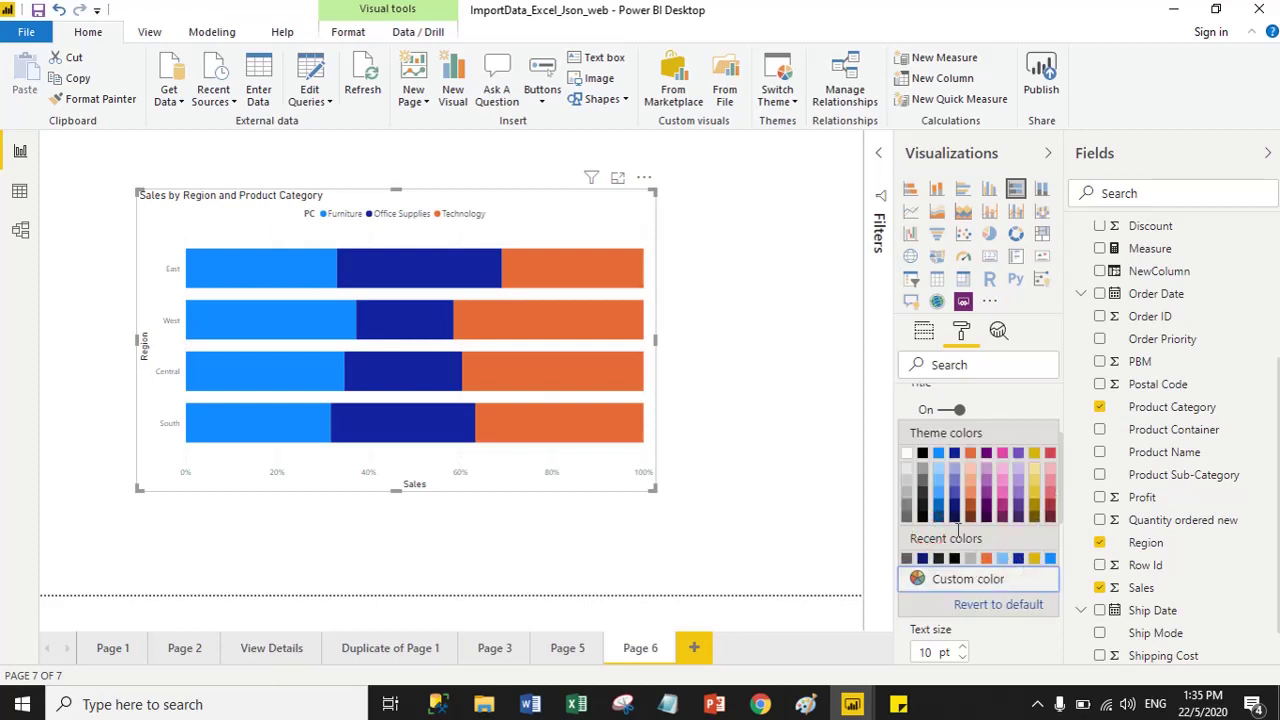
pyautogui.click(954, 456)
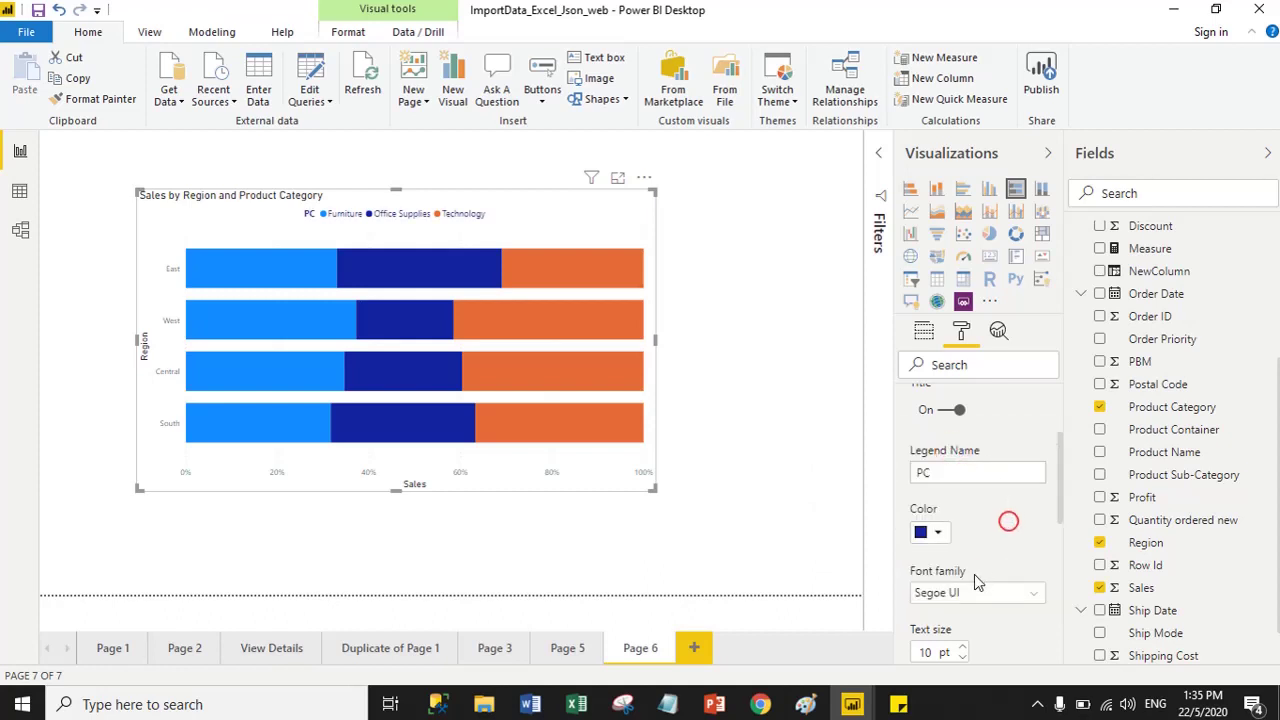
pyautogui.moveTo(1060, 470); pyautogui.dragTo(1053, 528)
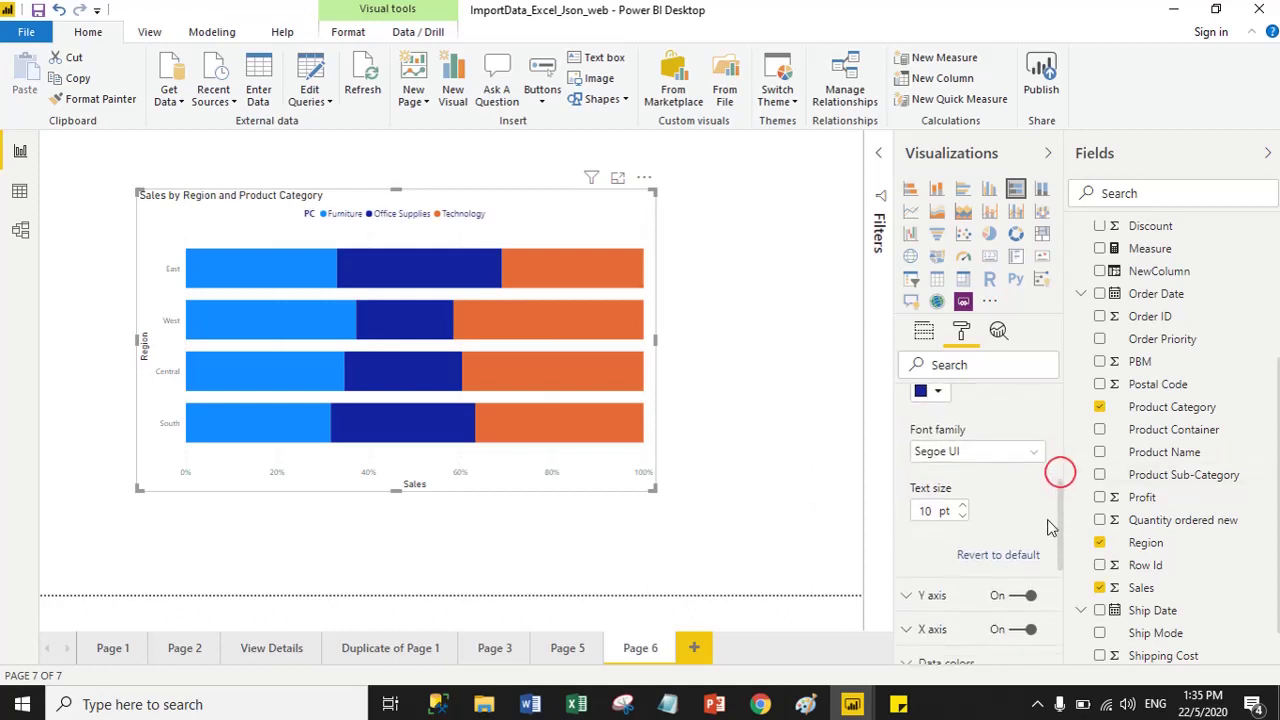
pyautogui.click(951, 455)
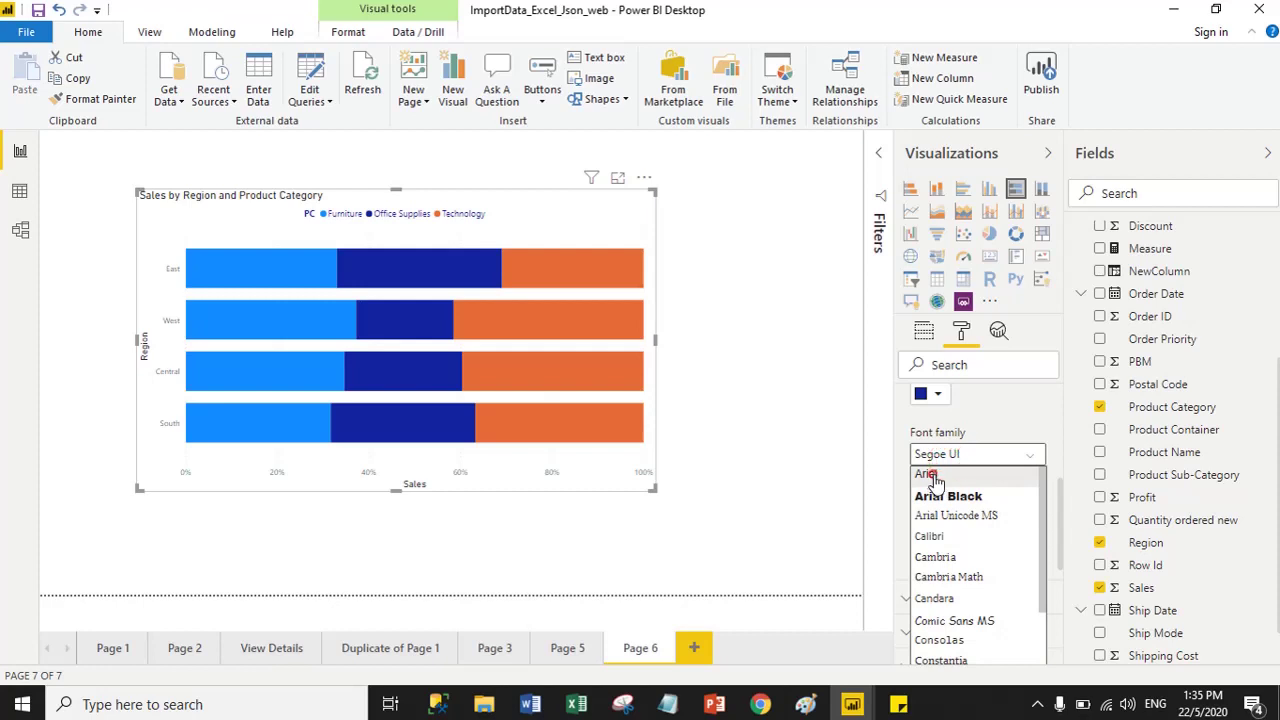
pyautogui.click(932, 478)
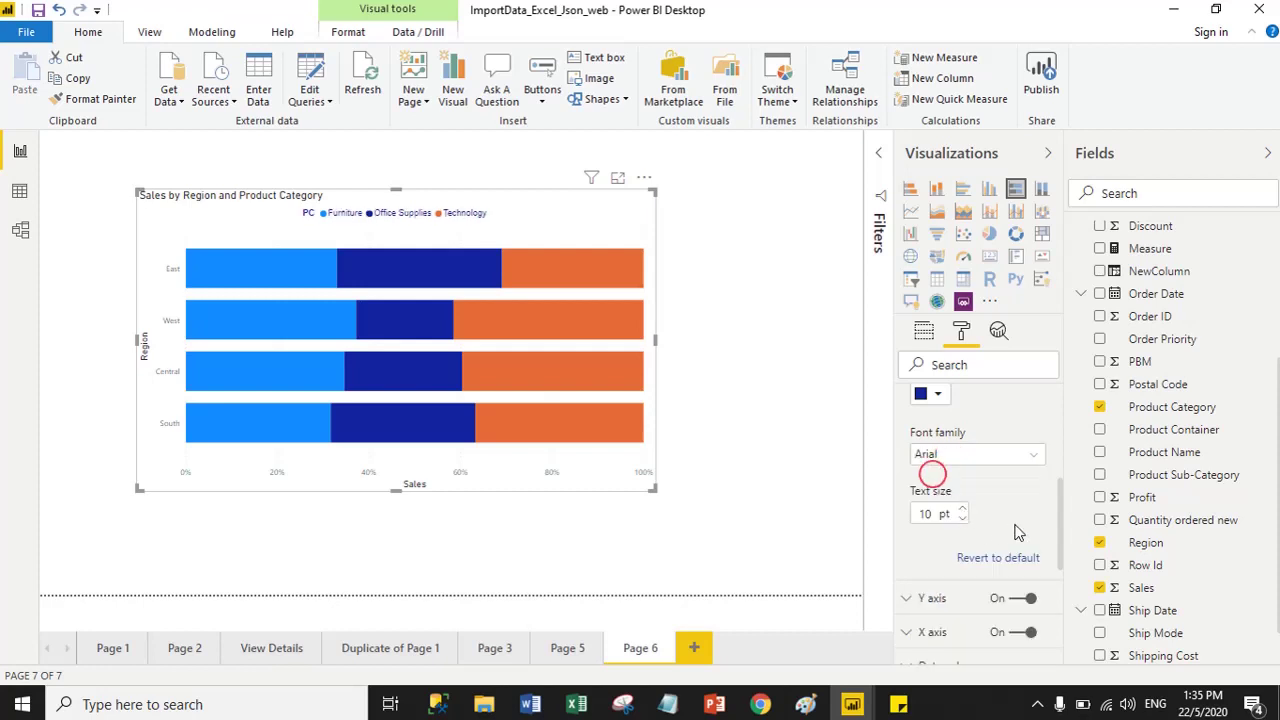
pyautogui.click(922, 513)
pyautogui.write('5')
pyautogui.click(994, 480)
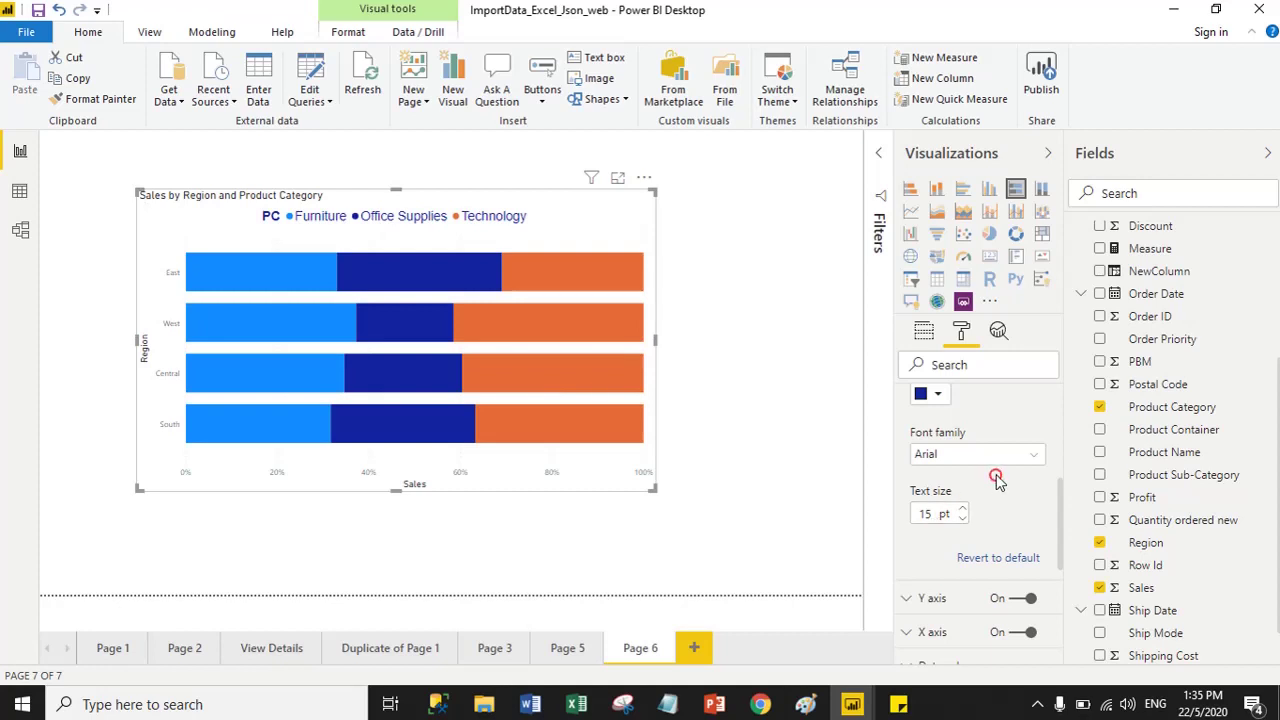
pyautogui.scroll(1, 1045, 573)
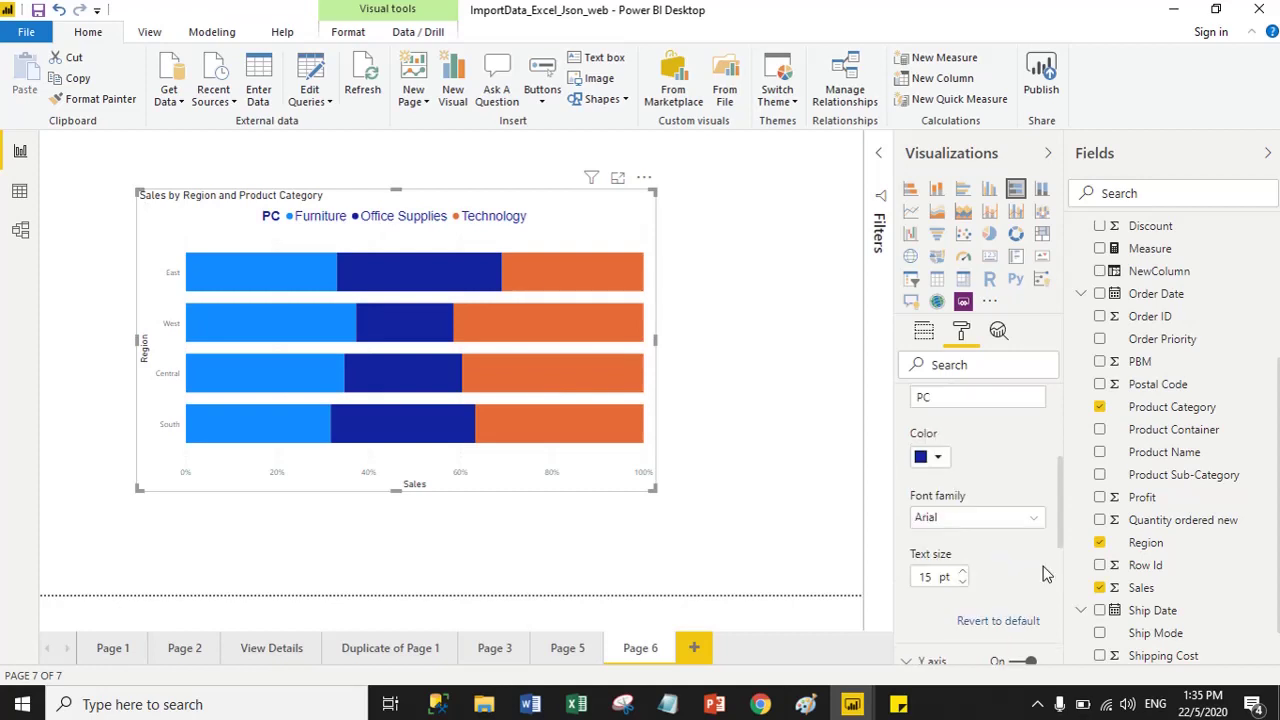
pyautogui.scroll(3, 1045, 573)
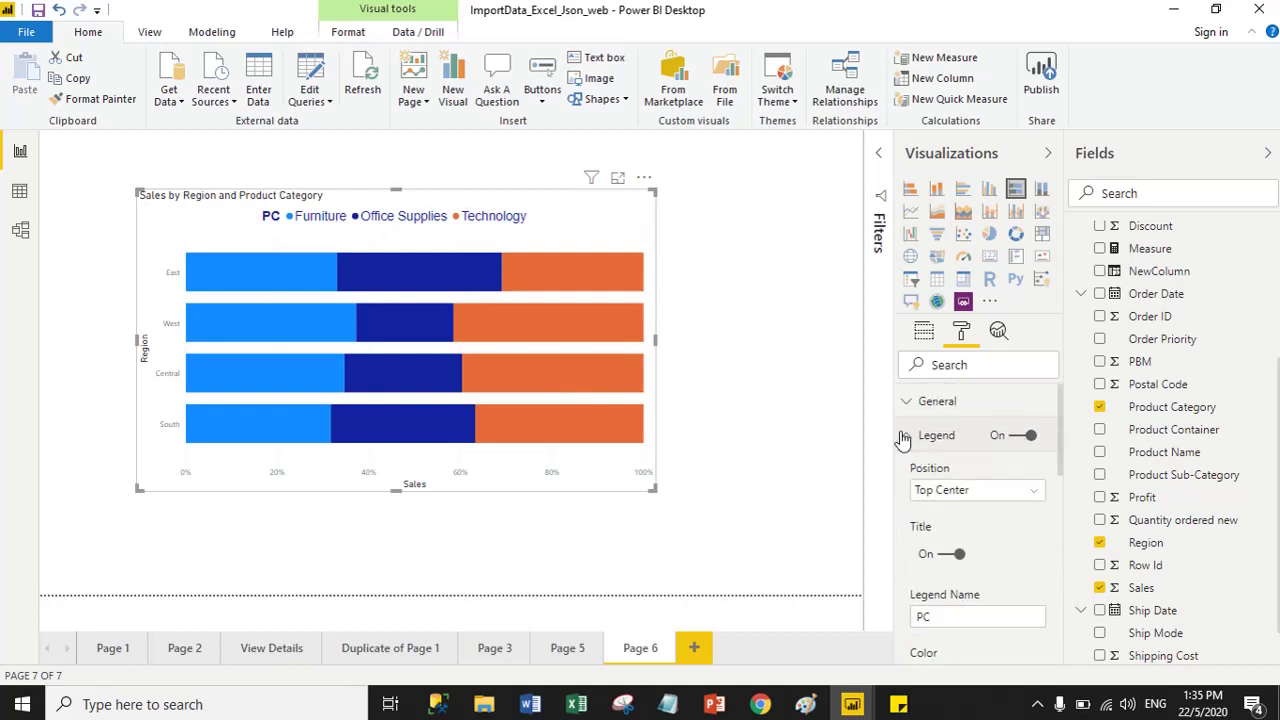
pyautogui.click(906, 436)
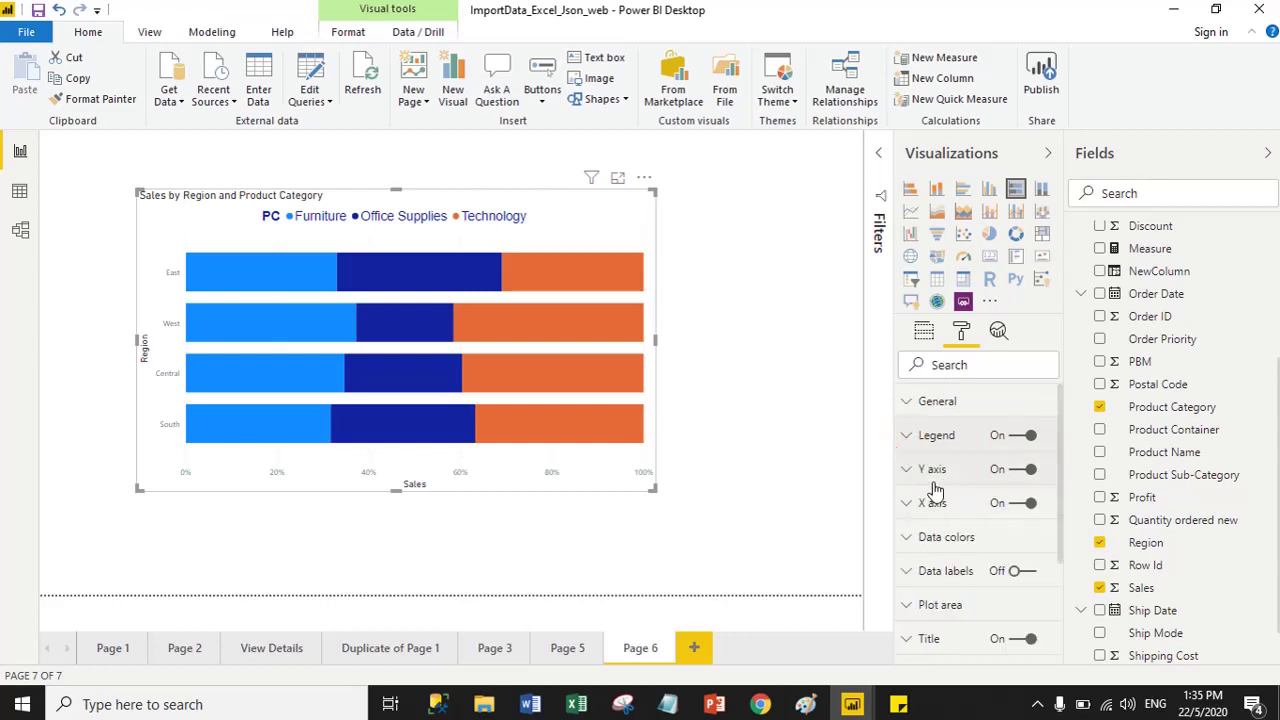
# Nudge the chart down slightly and move the Y axis region labels to the right.
pyautogui.click(908, 470)
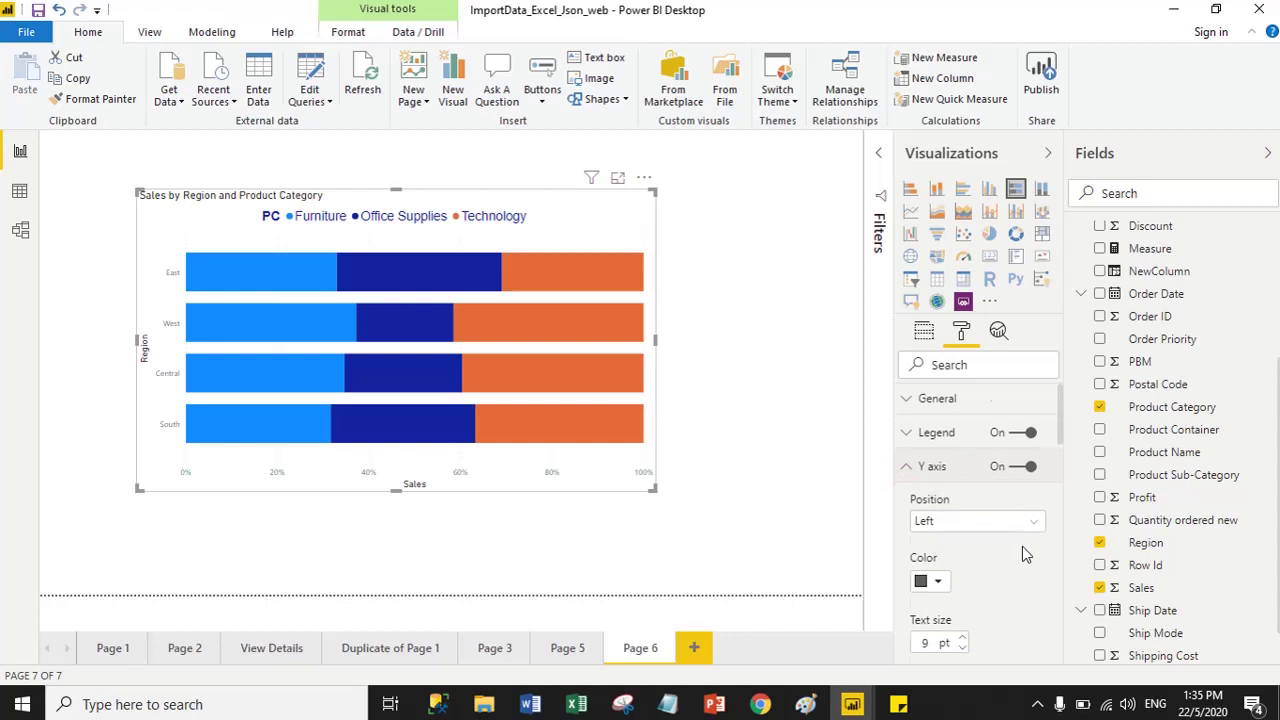
pyautogui.scroll(-3, 1023, 551)
pyautogui.scroll(3, 1028, 503)
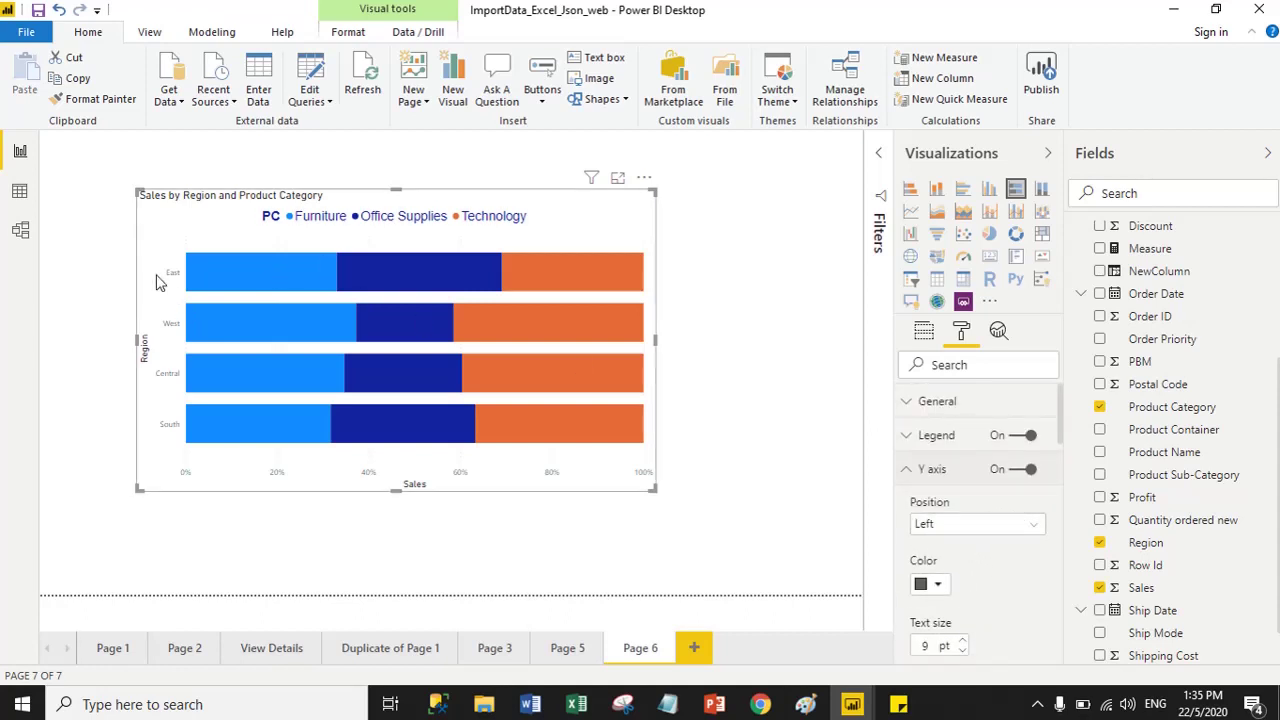
pyautogui.moveTo(170, 368); pyautogui.dragTo(171, 390)
pyautogui.click(956, 532)
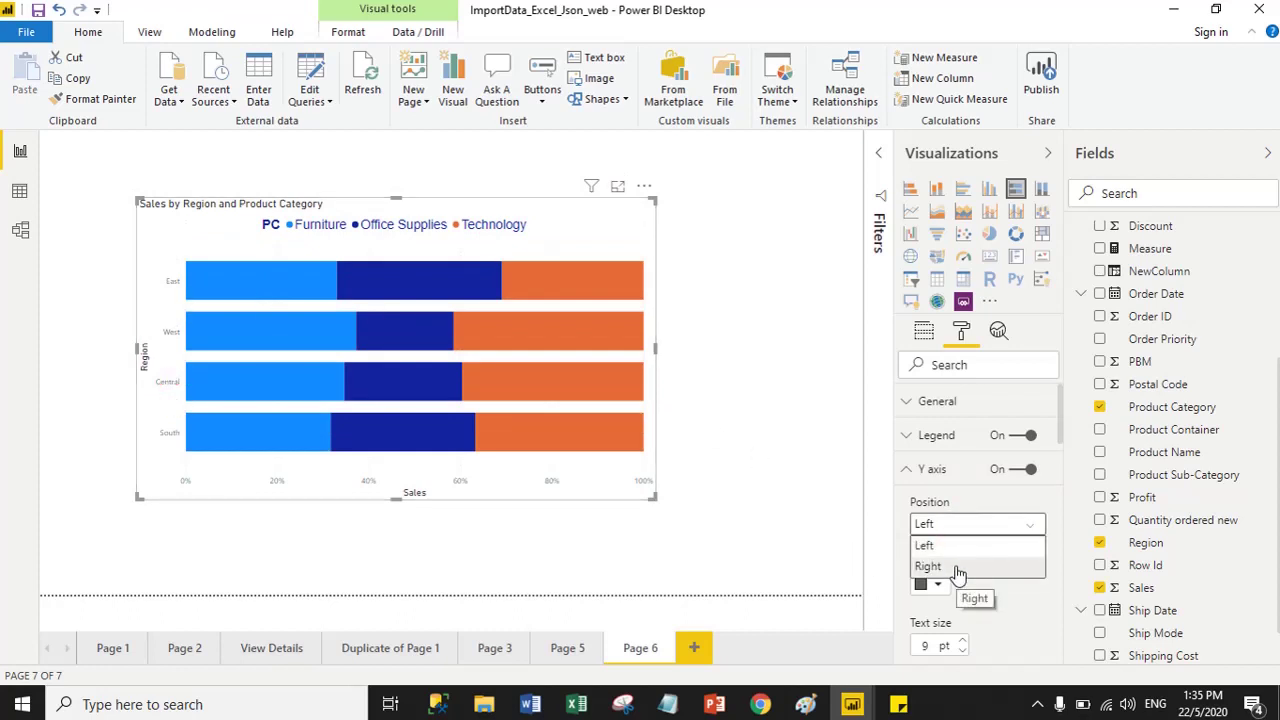
pyautogui.click(946, 570)
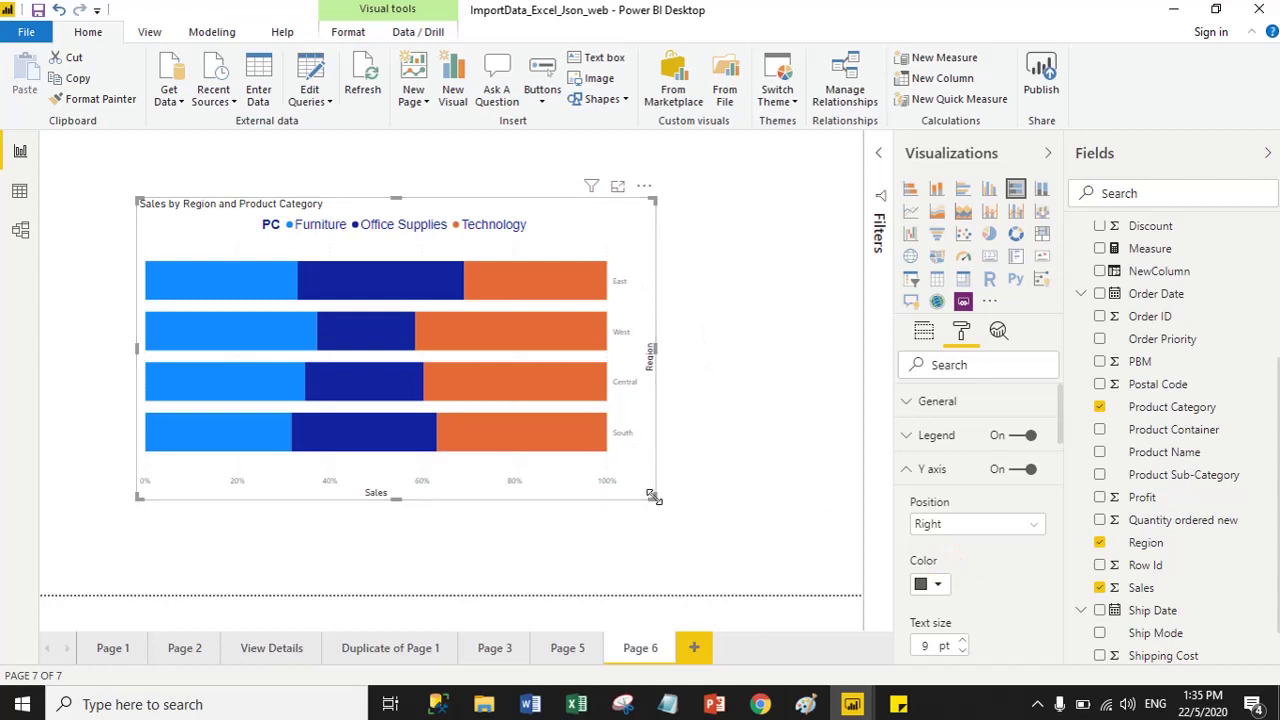
pyautogui.scroll(-3, 991, 430)
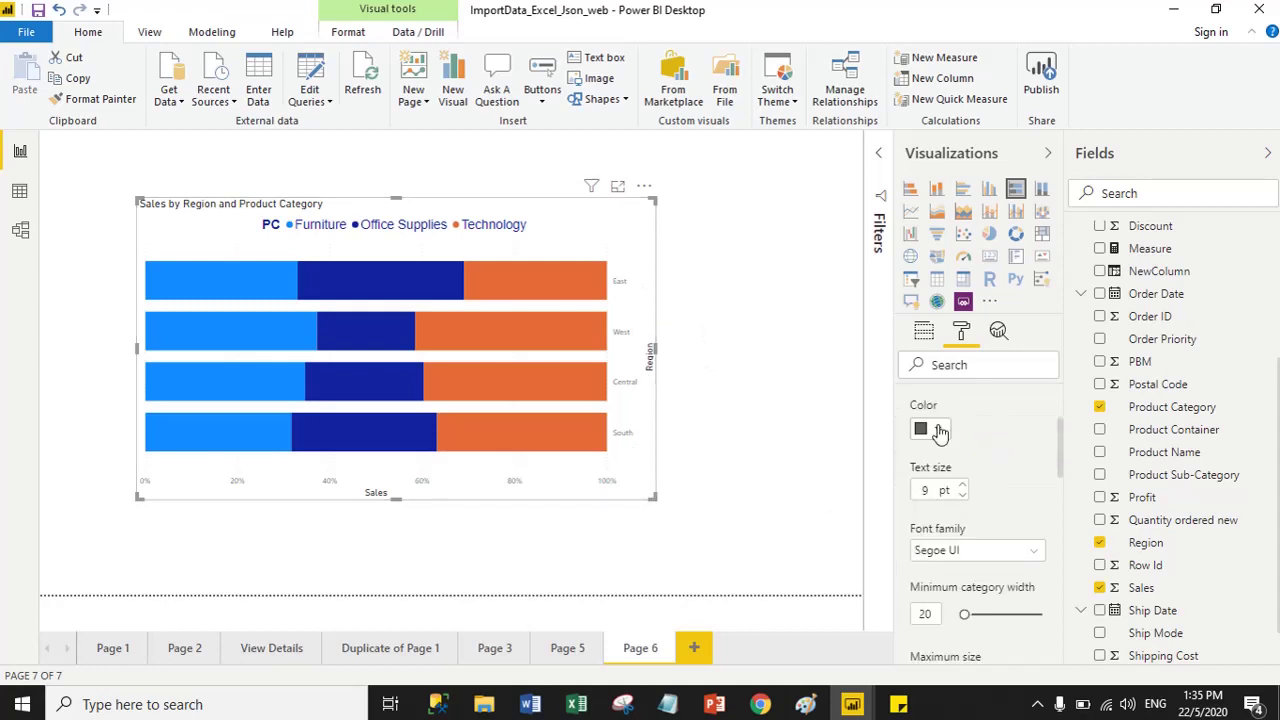
# Style the region labels dark blue, 15 pt, Arial.
pyautogui.click(938, 428)
pyautogui.click(955, 252)
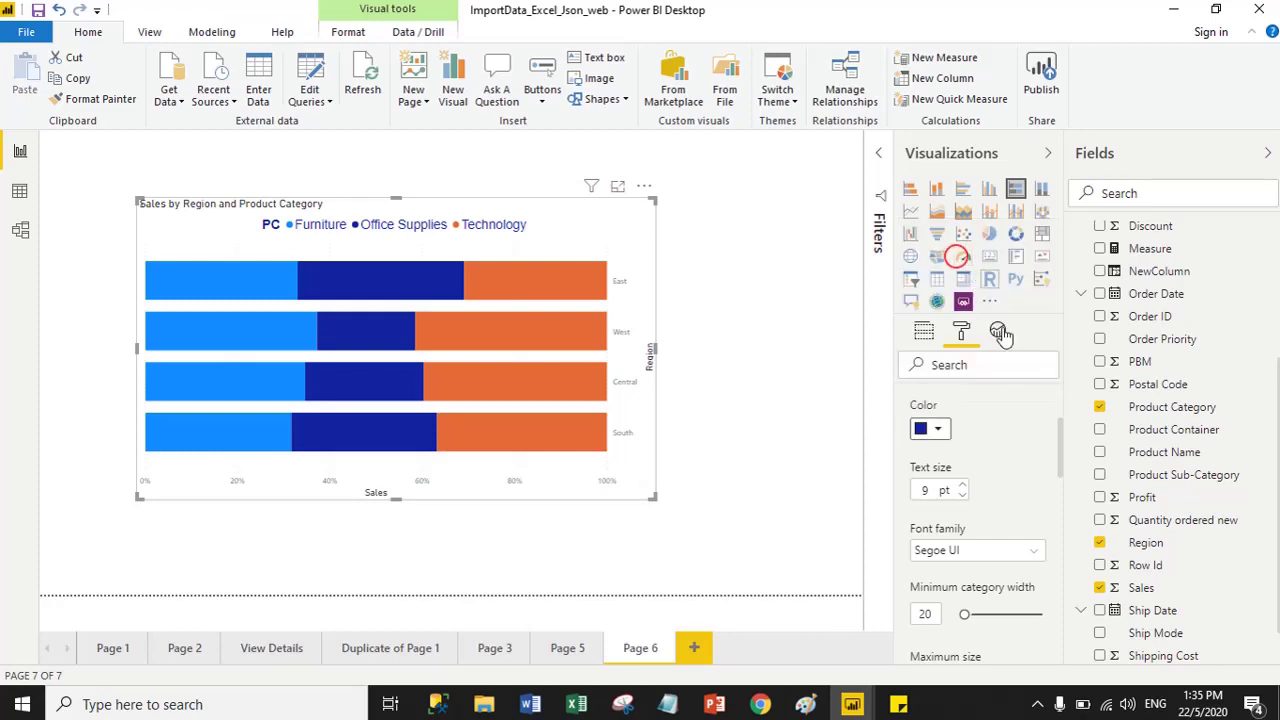
pyautogui.doubleClick(925, 490)
pyautogui.press('BackSpace')
pyautogui.write('15')
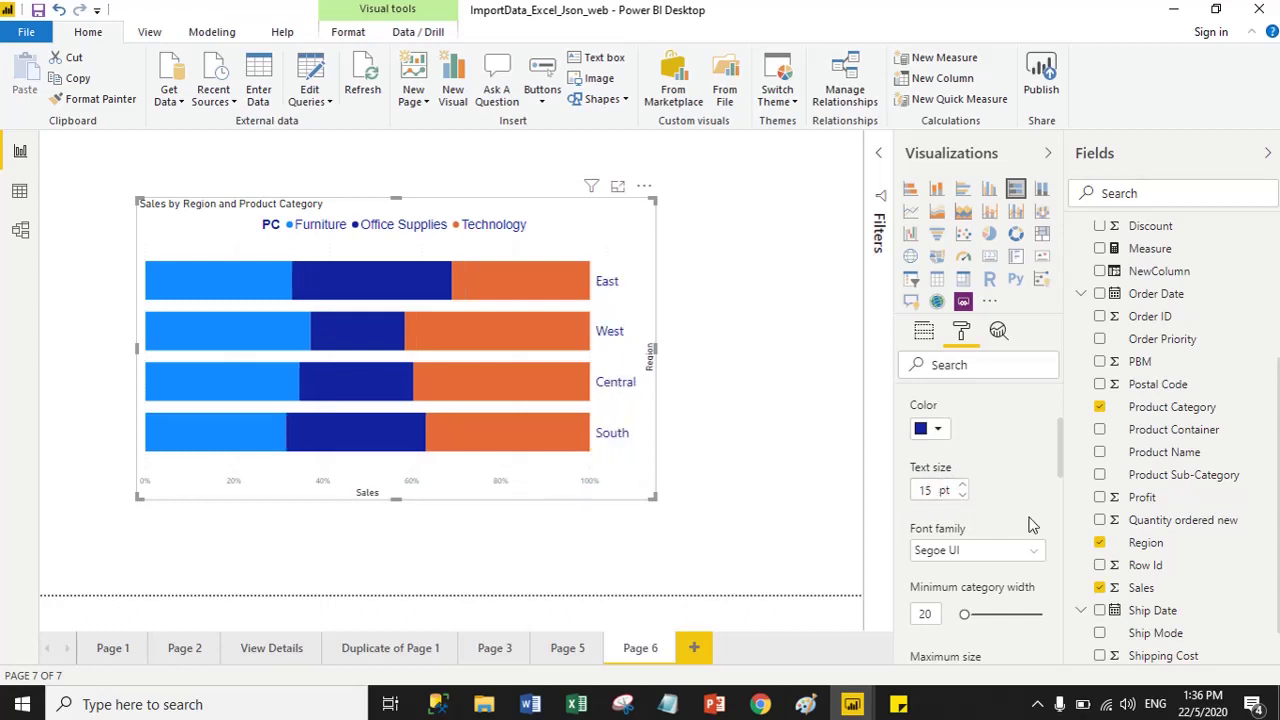
pyautogui.click(968, 550)
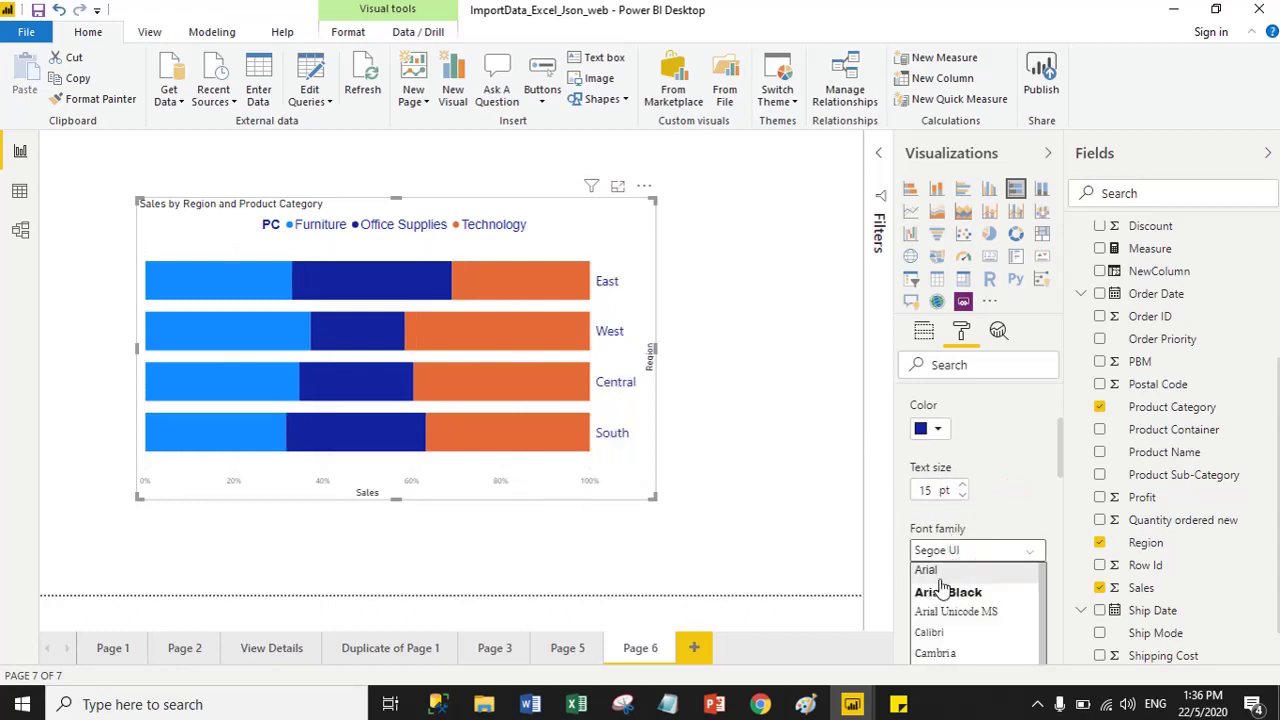
pyautogui.click(928, 570)
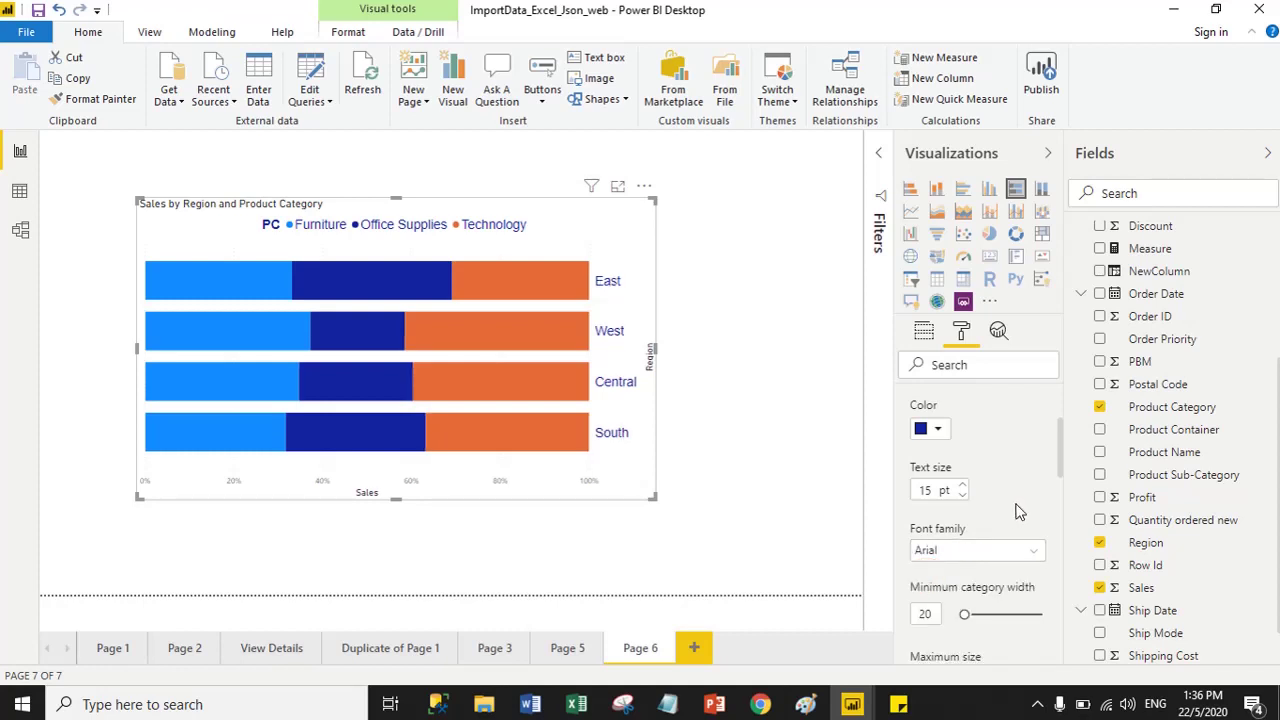
# Widen the bar gaps by setting inner padding to 41%.
pyautogui.scroll(-5, 1017, 511)
pyautogui.scroll(3, 1008, 519)
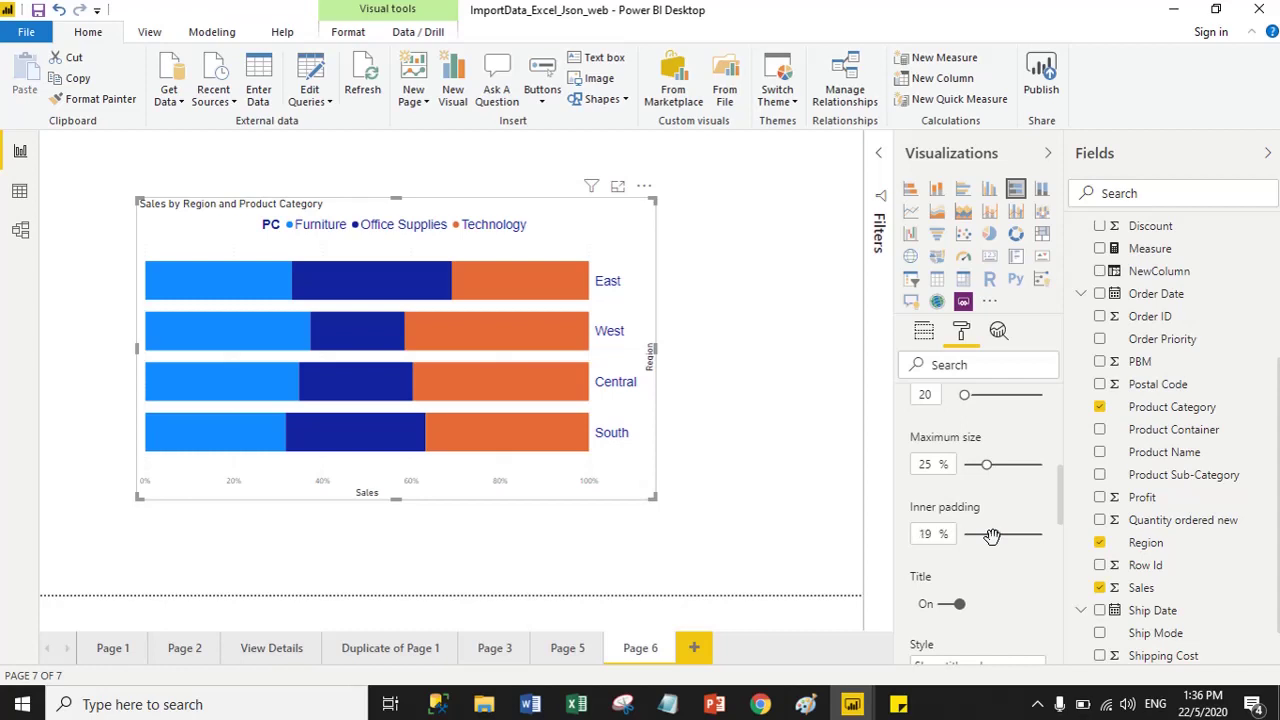
pyautogui.moveTo(991, 537); pyautogui.dragTo(1012, 537)
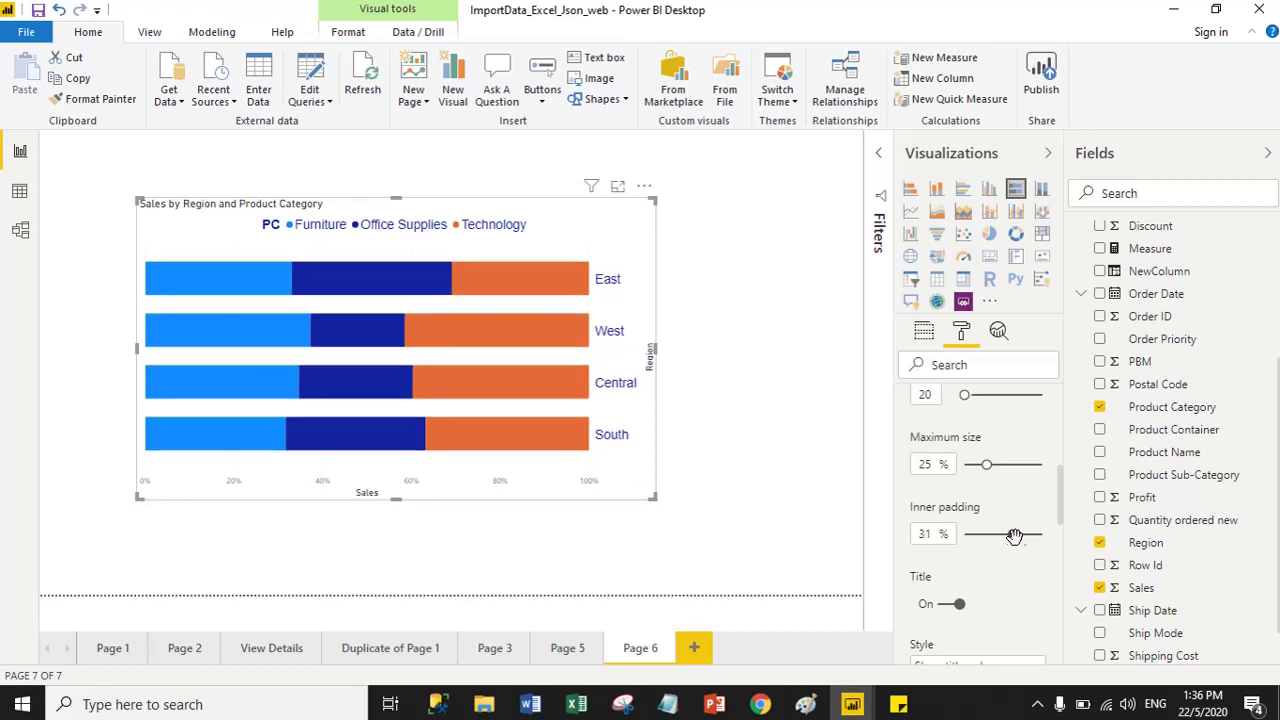
pyautogui.moveTo(1014, 537); pyautogui.dragTo(1027, 538)
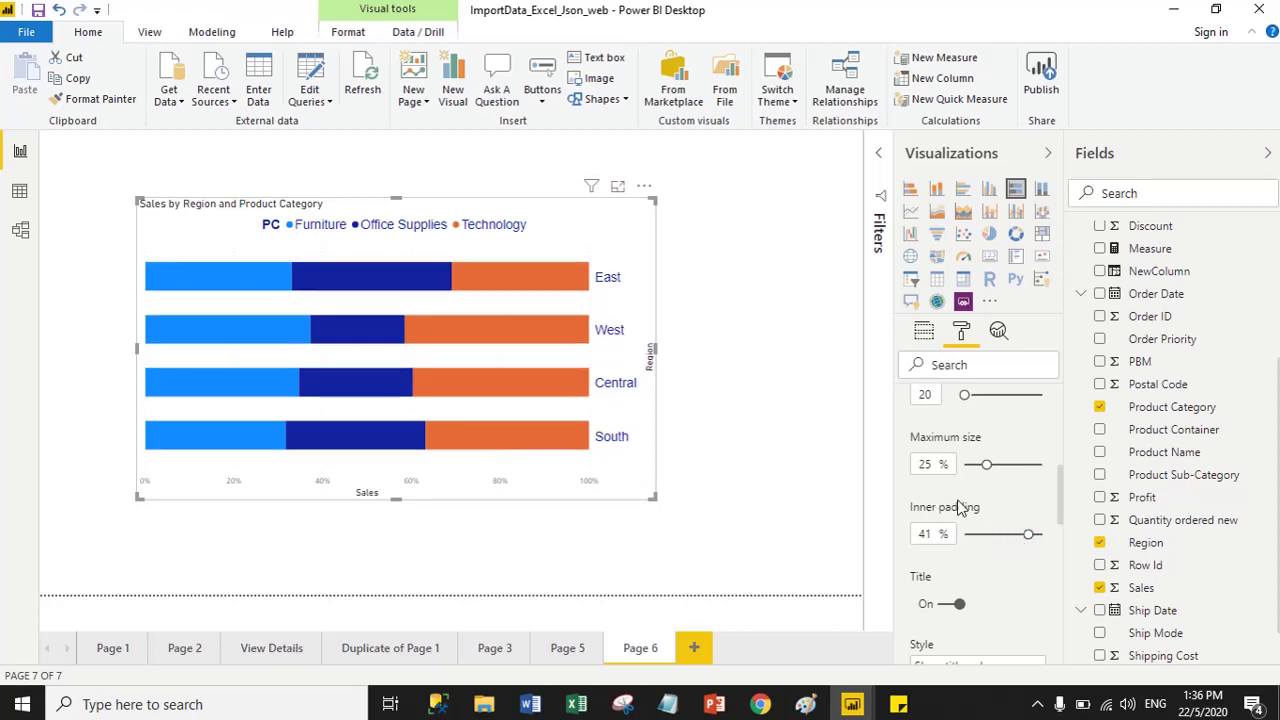
pyautogui.scroll(10, 958, 508)
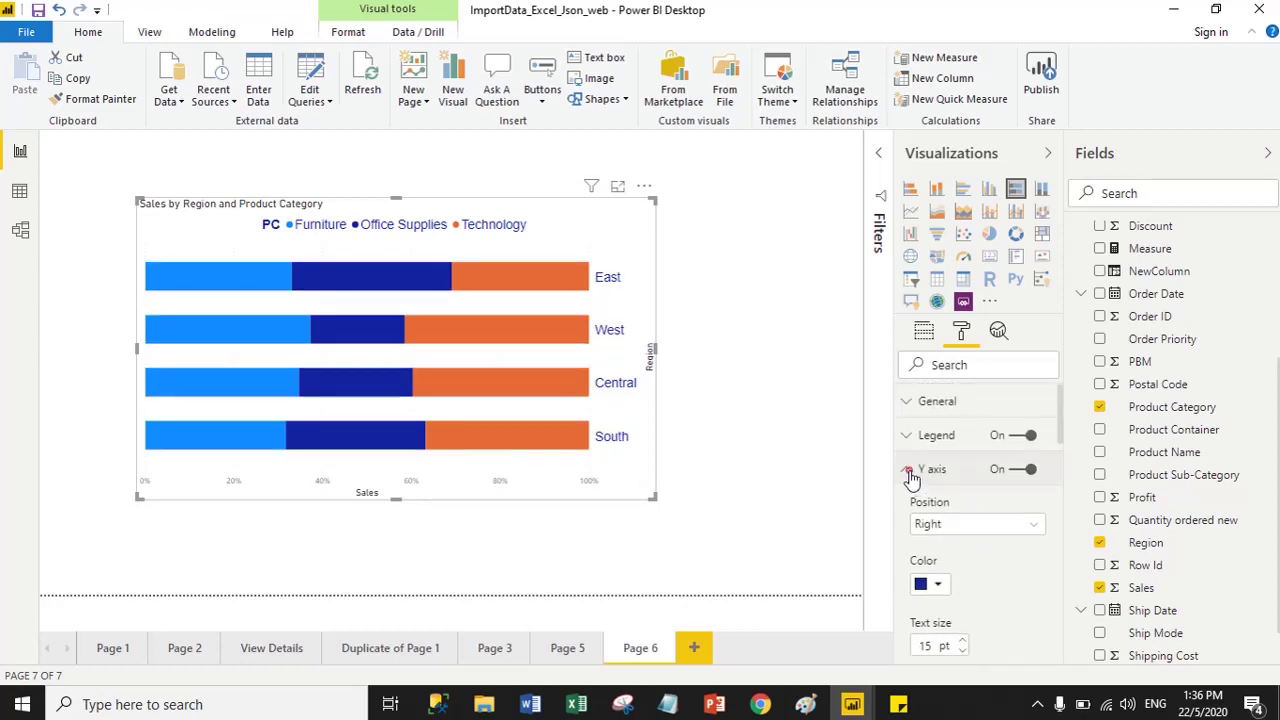
# Style the X axis percentage labels dark blue, 15 pt, Arial.
pyautogui.click(909, 470)
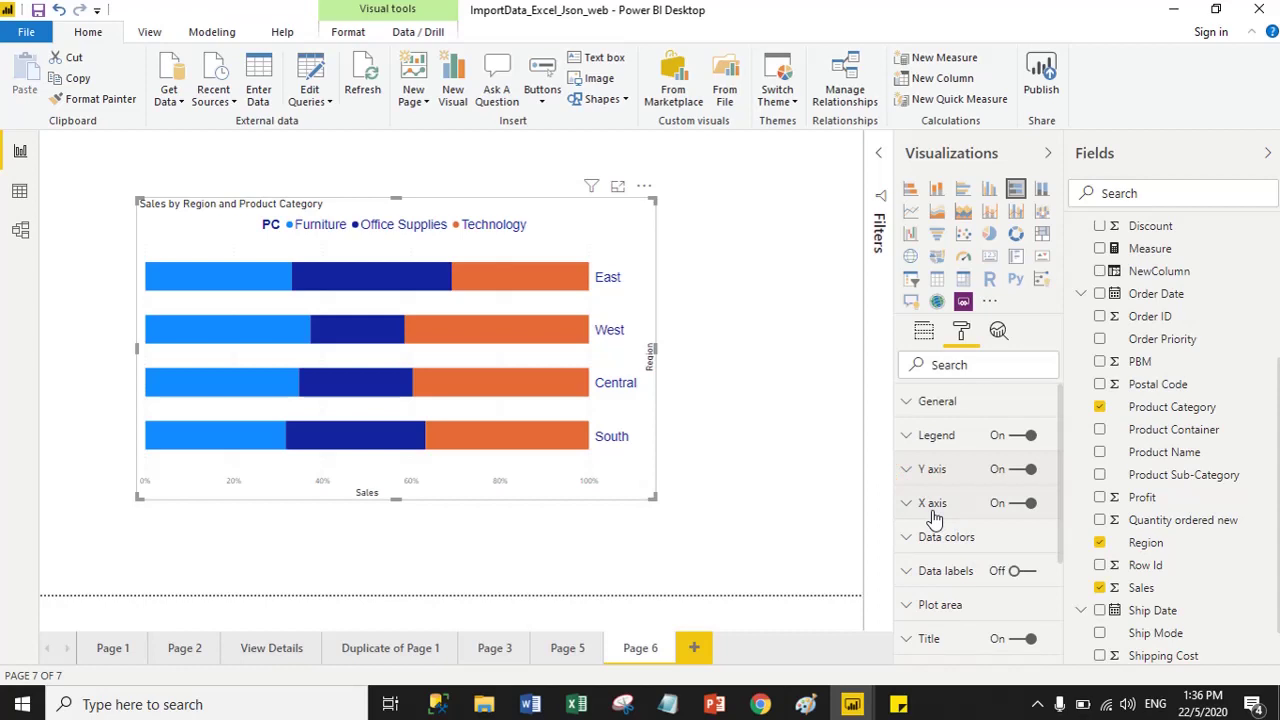
pyautogui.click(934, 512)
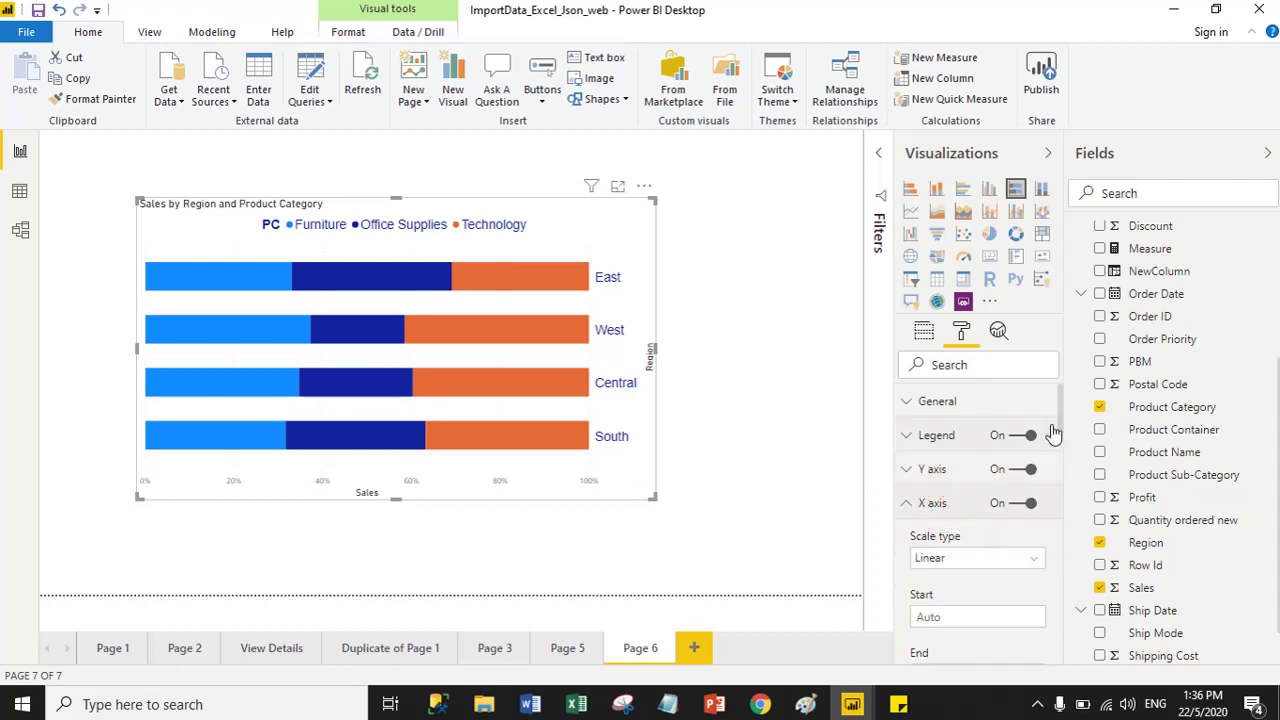
pyautogui.moveTo(1060, 409); pyautogui.dragTo(1046, 472)
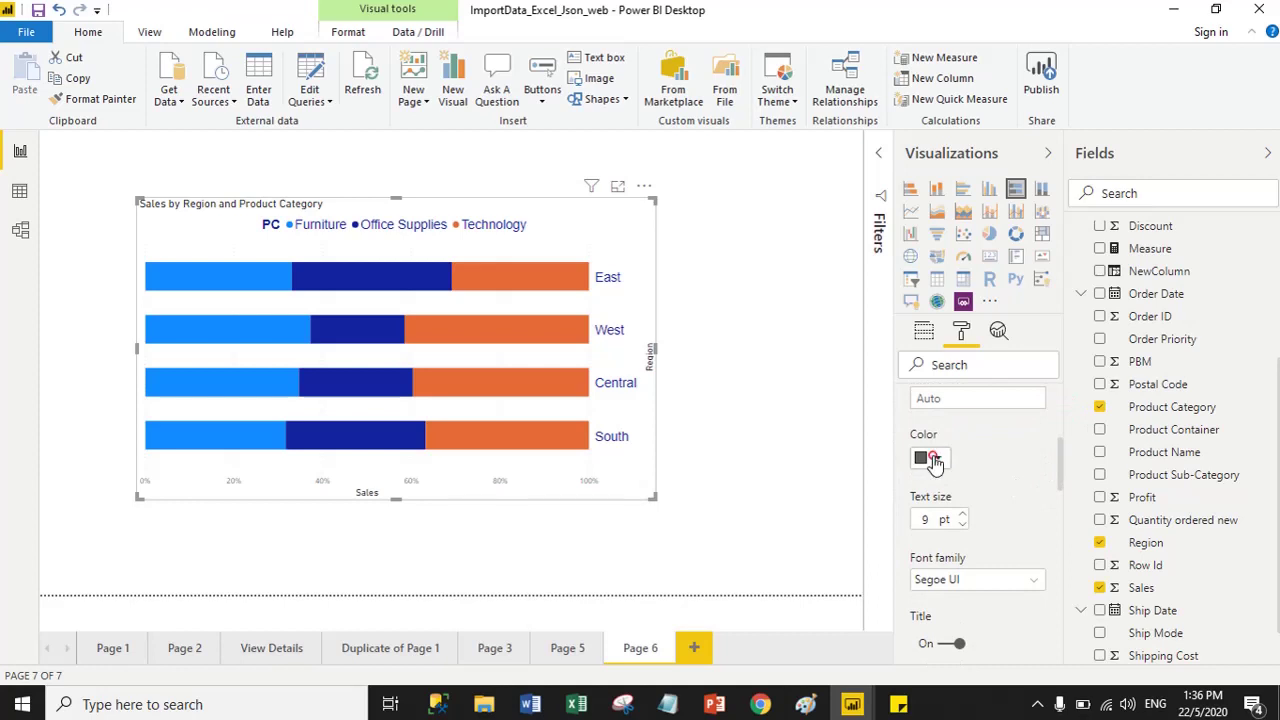
pyautogui.click(934, 459)
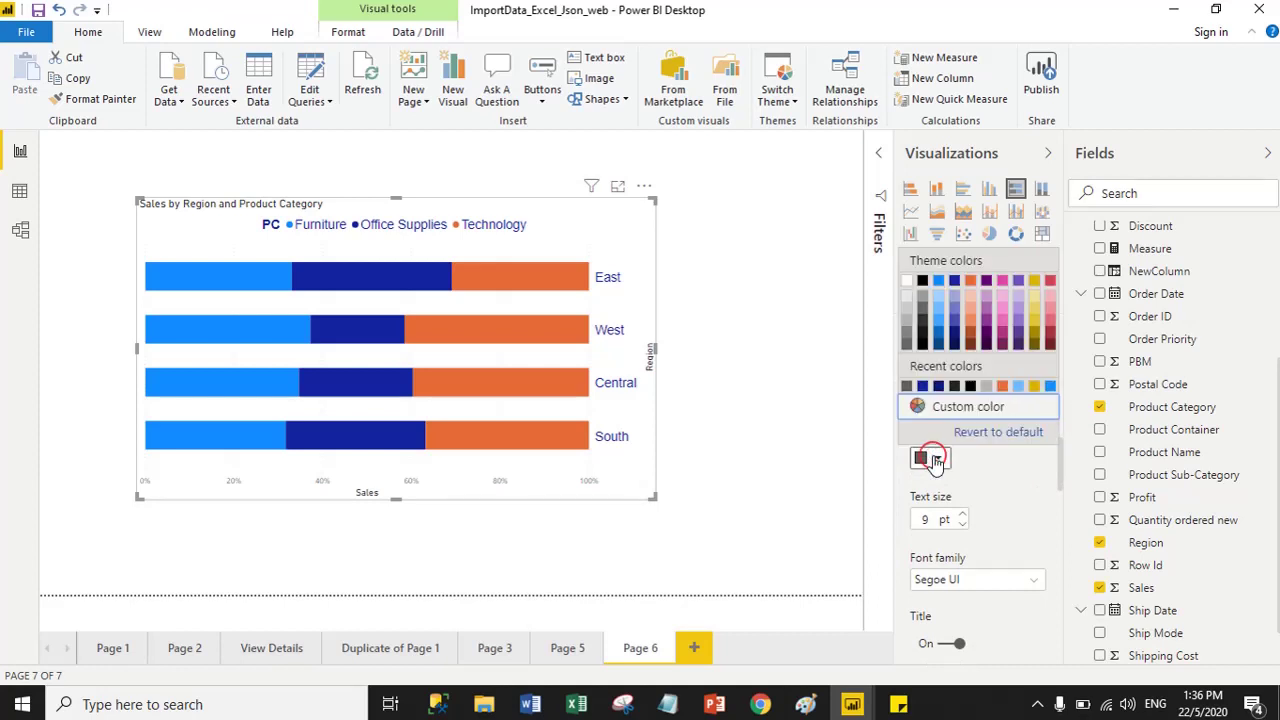
pyautogui.click(937, 387)
pyautogui.click(928, 520)
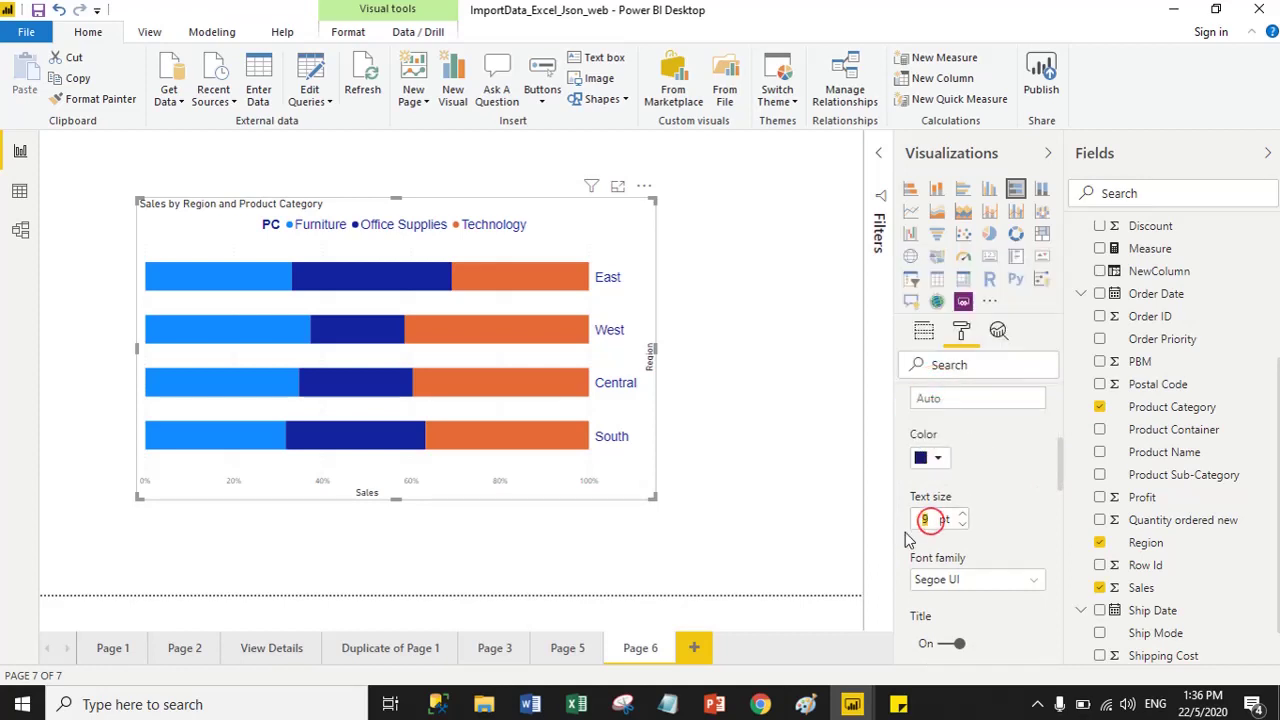
pyautogui.write('15')
pyautogui.click(938, 580)
pyautogui.click(930, 601)
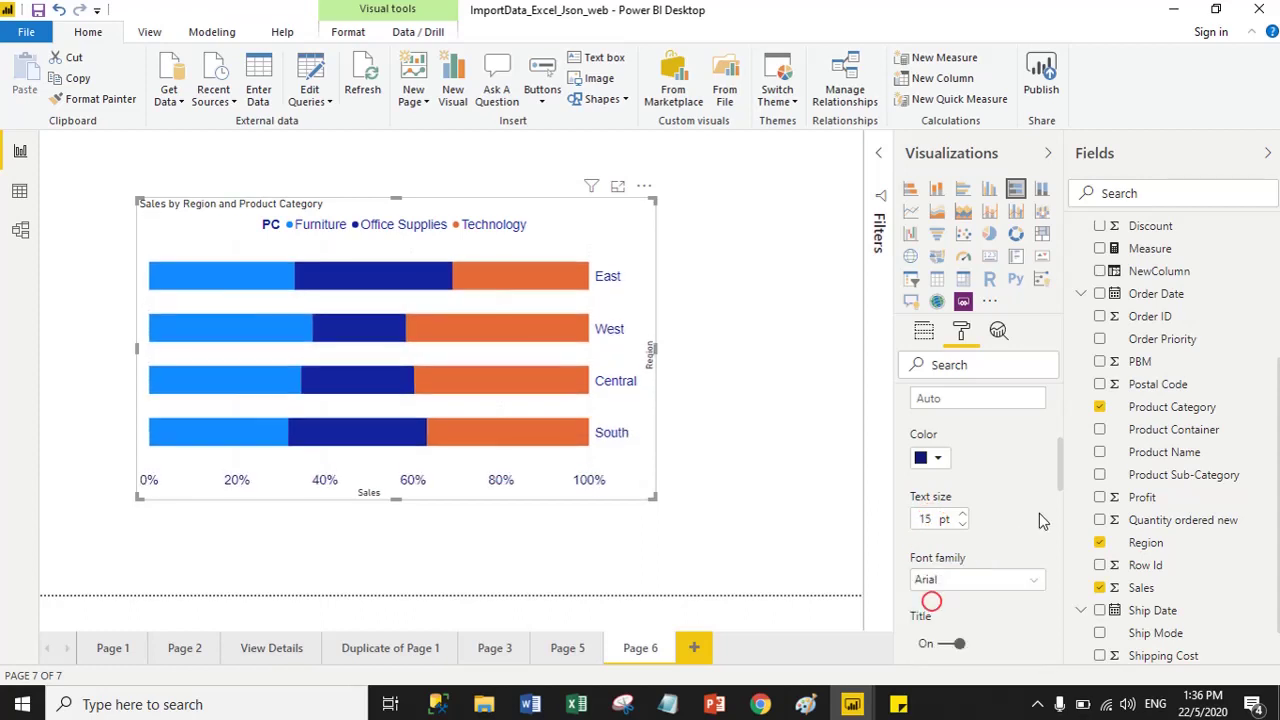
pyautogui.moveTo(1061, 465); pyautogui.dragTo(1039, 498)
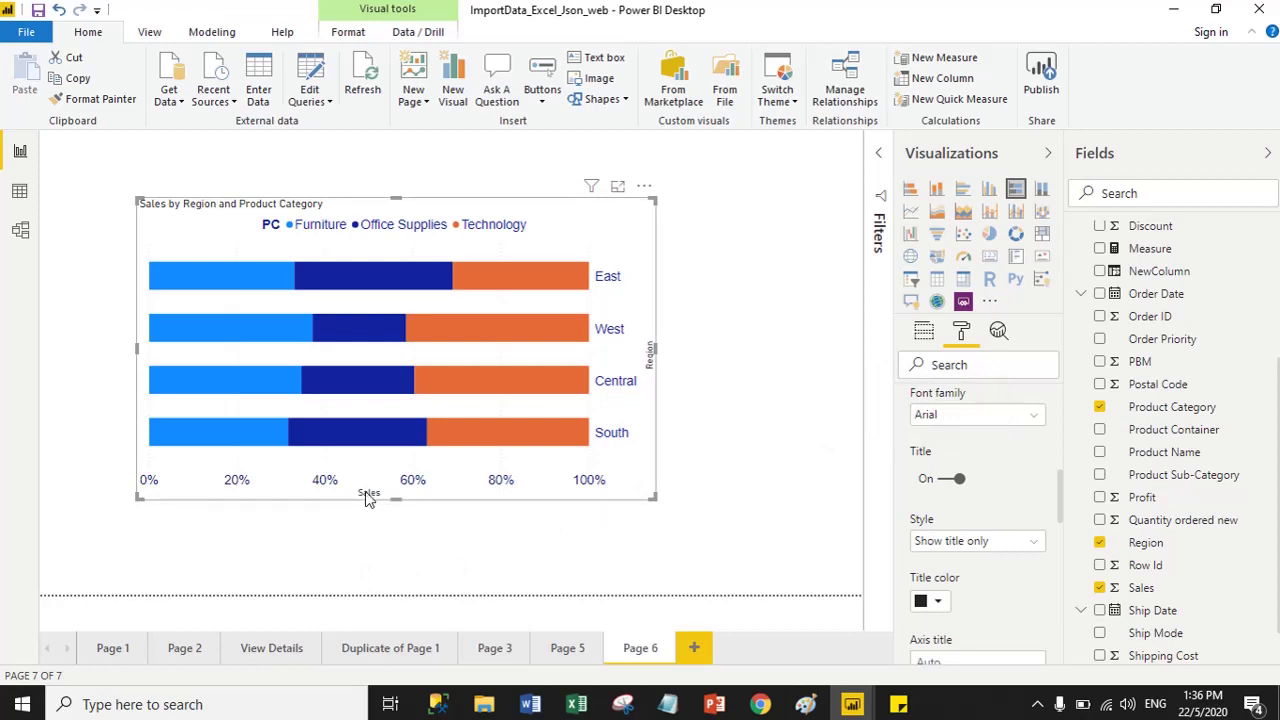
# Turn off the Sales axis title and colour the gridlines blue.
pyautogui.click(946, 479)
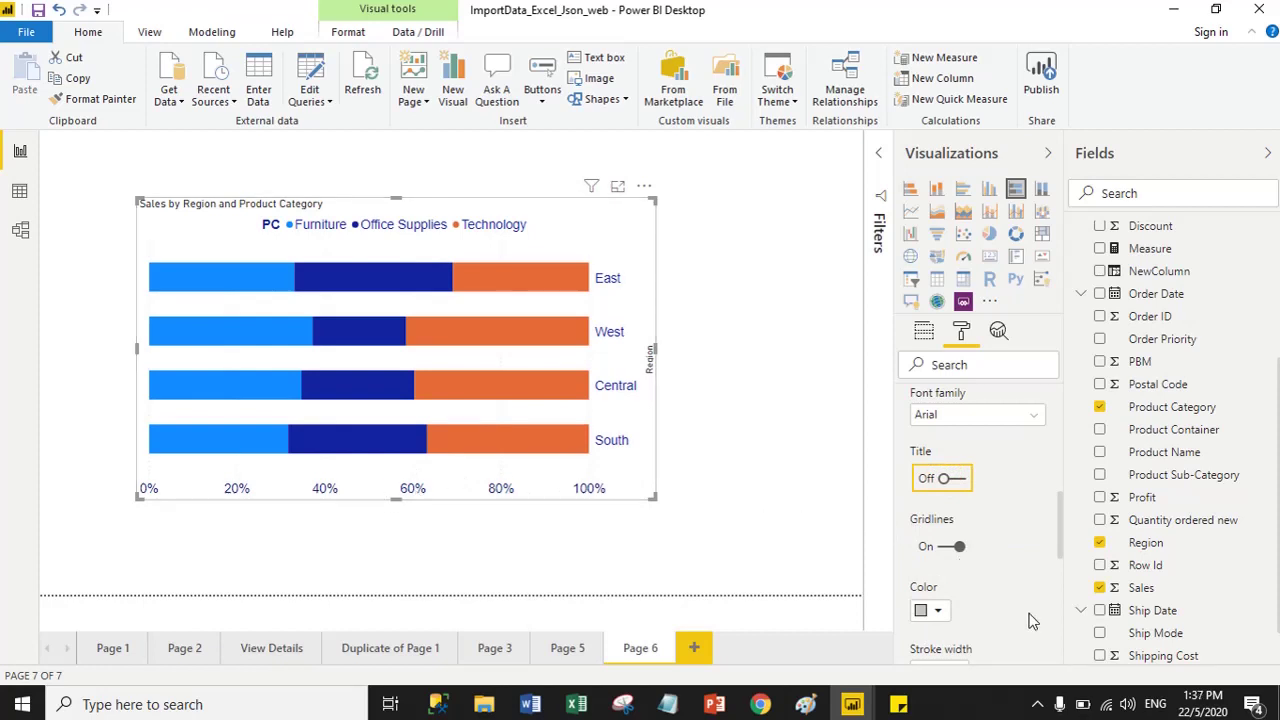
pyautogui.moveTo(1060, 514); pyautogui.dragTo(1051, 556)
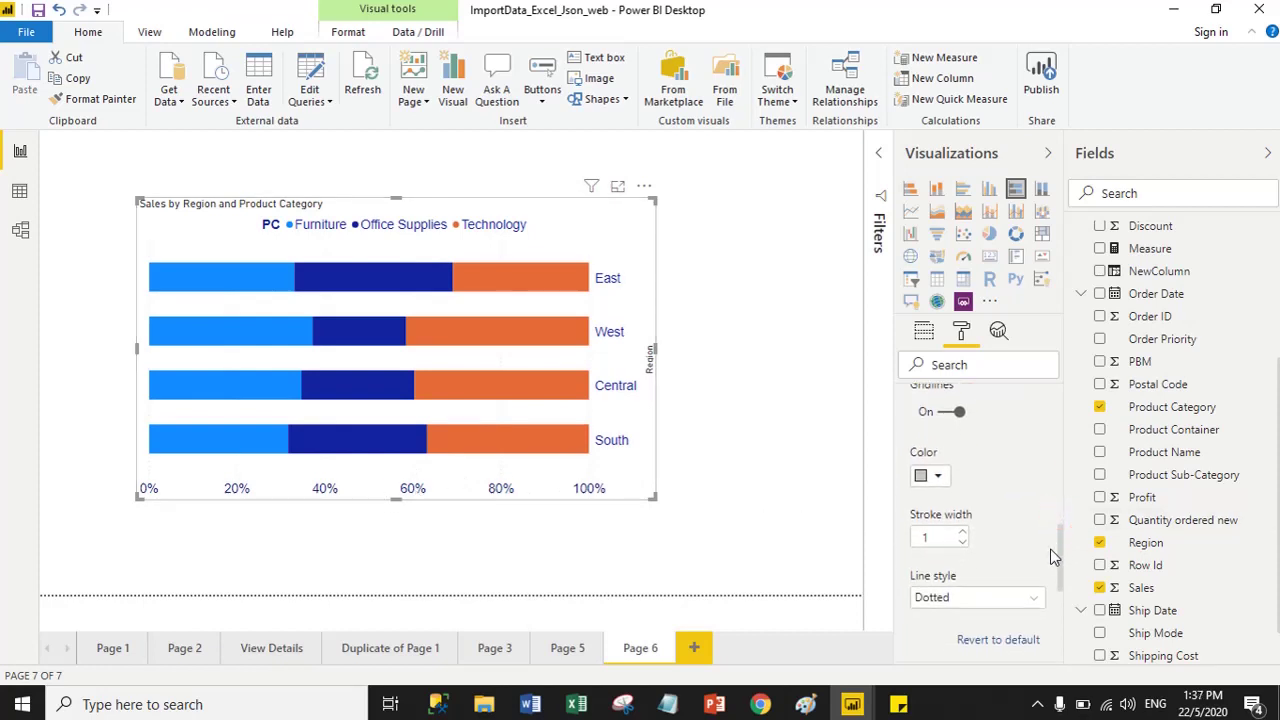
pyautogui.click(935, 477)
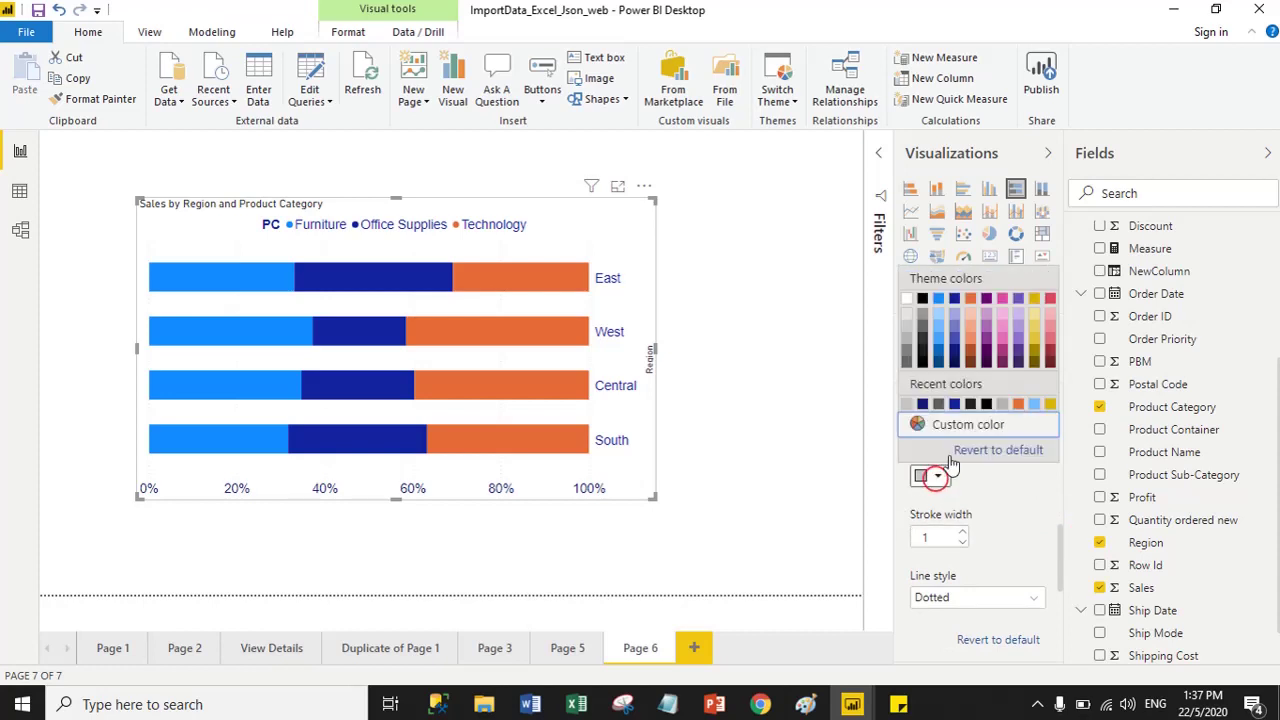
pyautogui.click(938, 299)
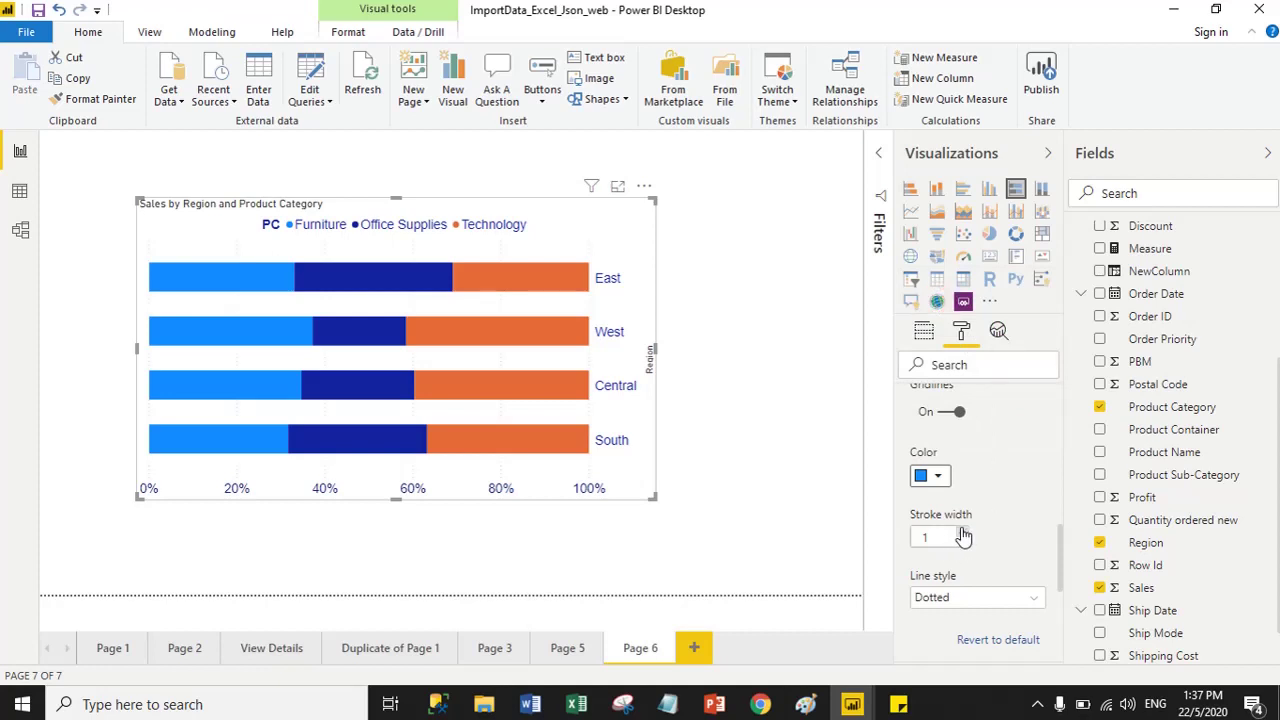
# After trying thicker dashed gridlines, settle on solid gridlines with stroke width 1.
pyautogui.click(962, 533)
pyautogui.click(962, 533)
pyautogui.moveTo(1056, 539); pyautogui.dragTo(1057, 566)
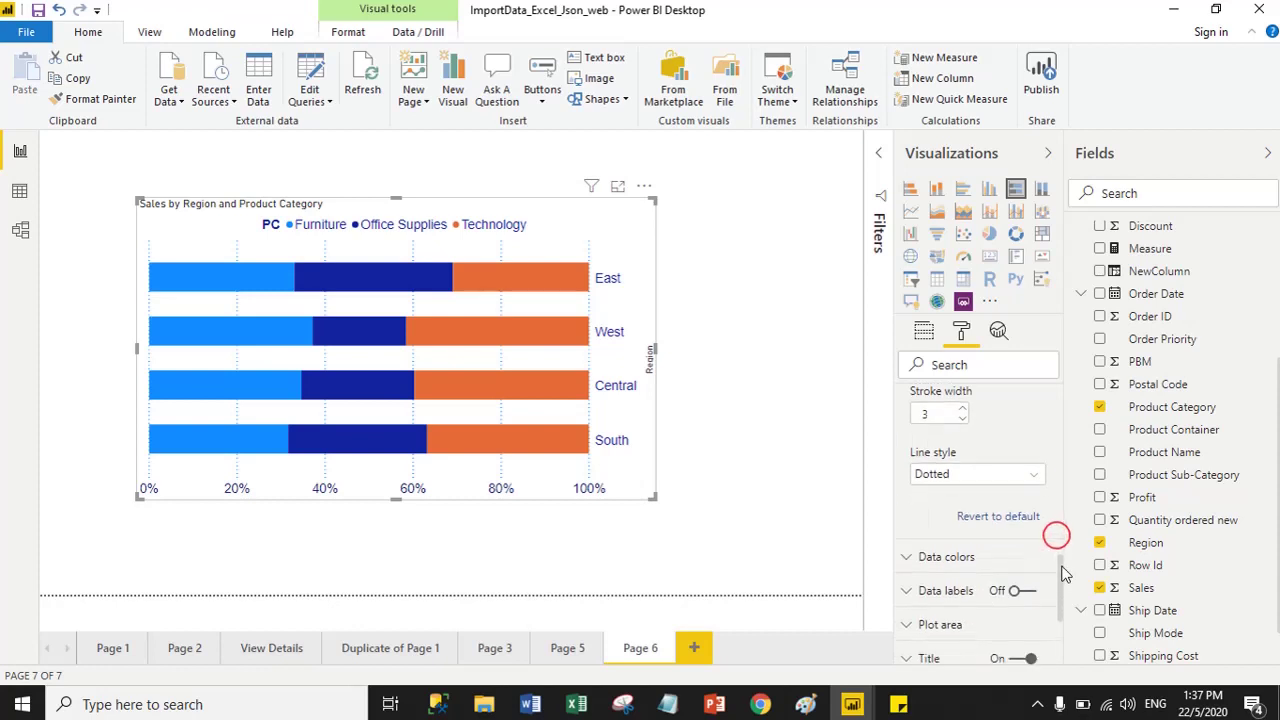
pyautogui.click(940, 476)
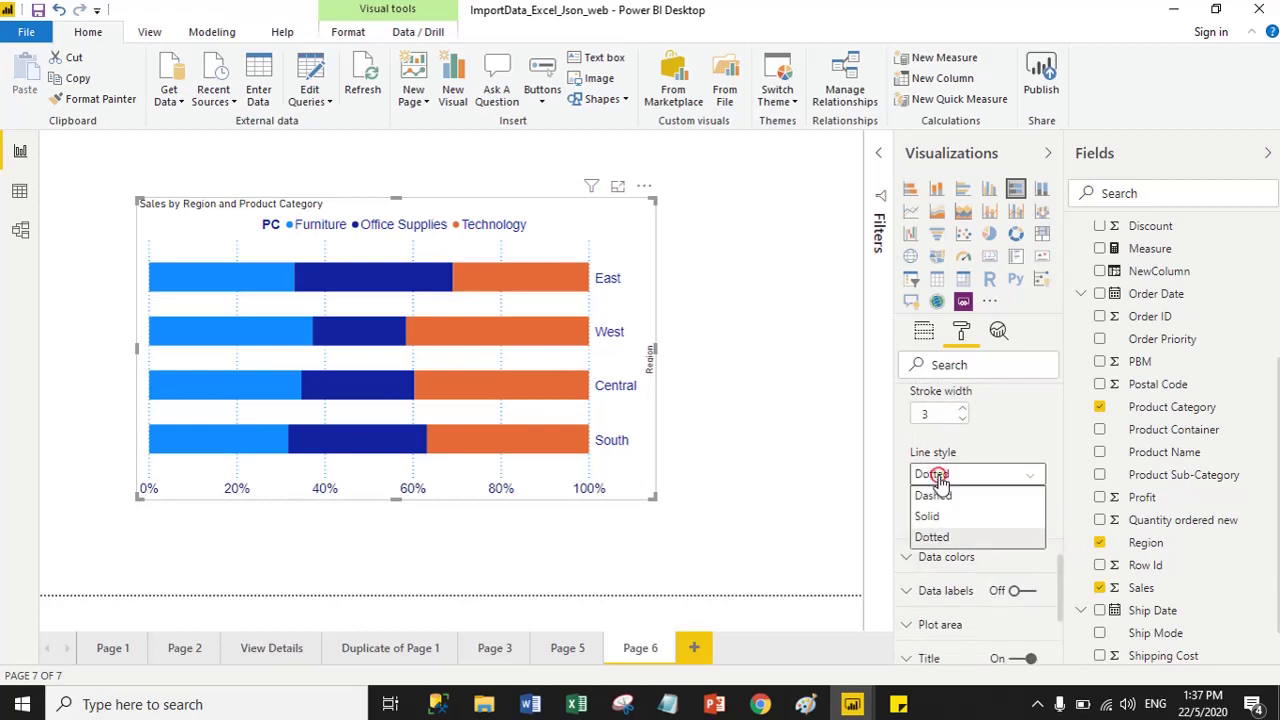
pyautogui.click(933, 497)
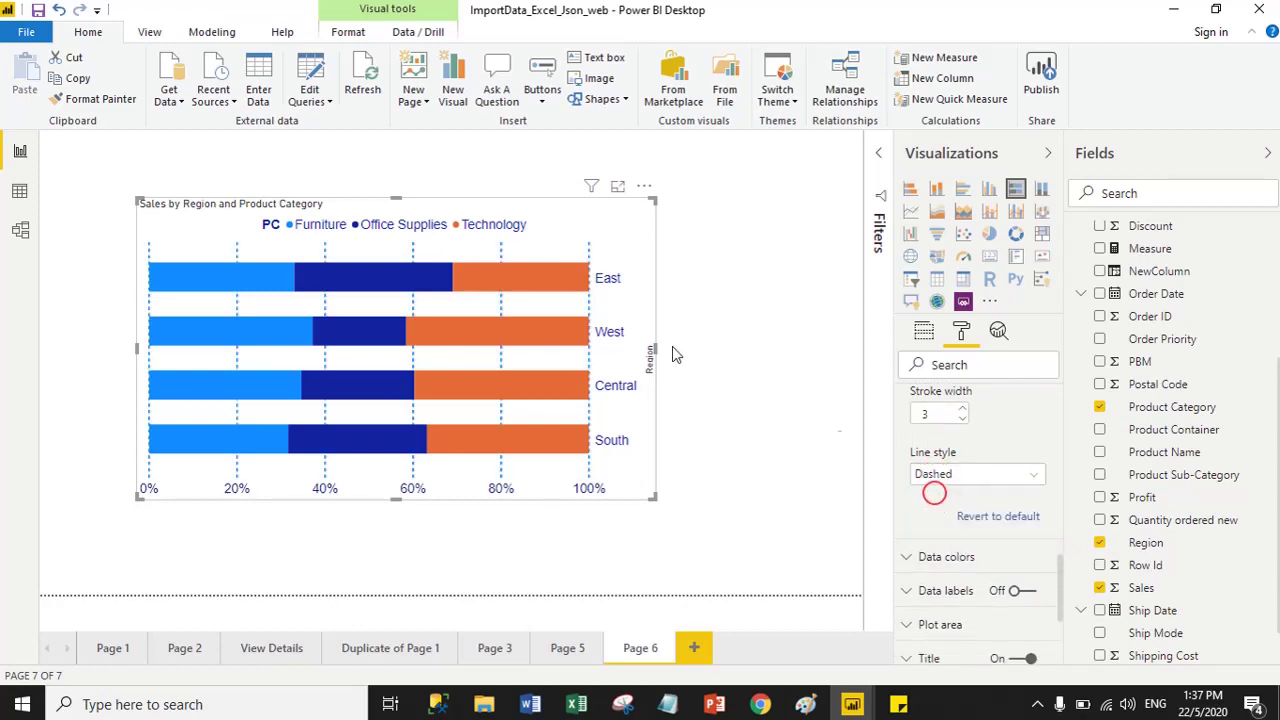
pyautogui.click(962, 476)
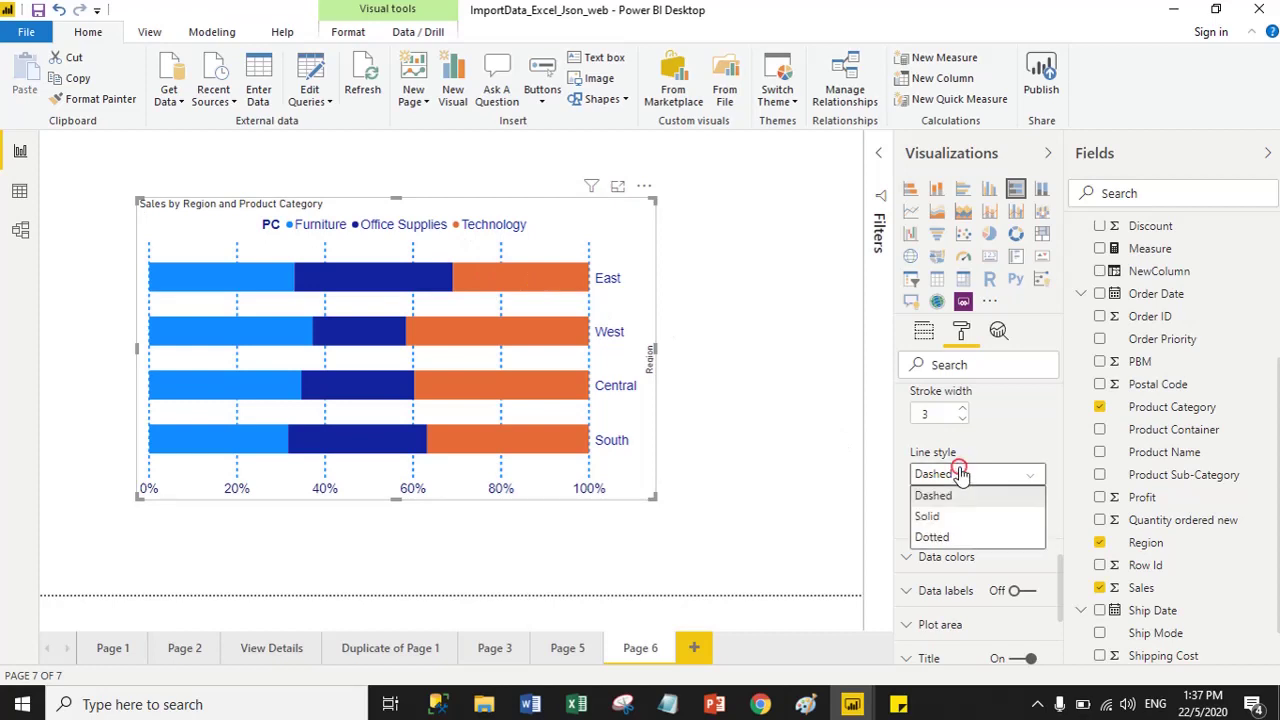
pyautogui.click(937, 518)
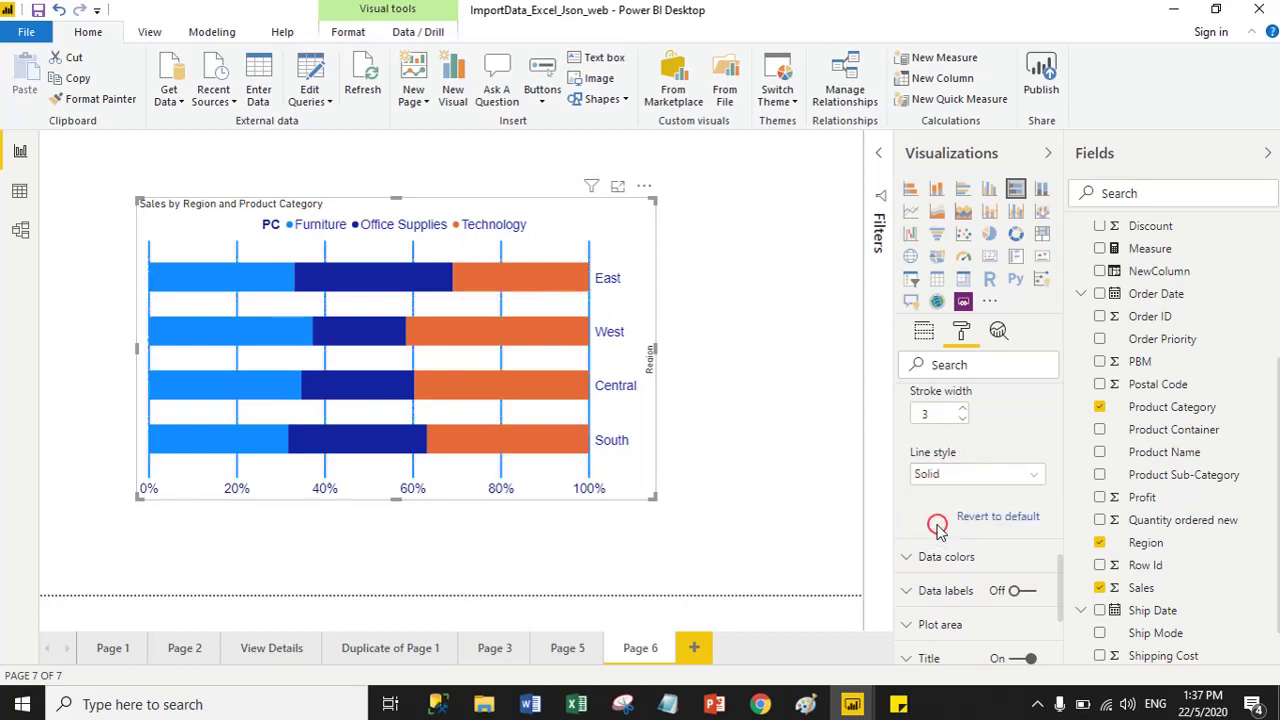
pyautogui.click(962, 421)
# In the Y axis settings, switch Title off and set Position to Left.
pyautogui.scroll(3, 1009, 441)
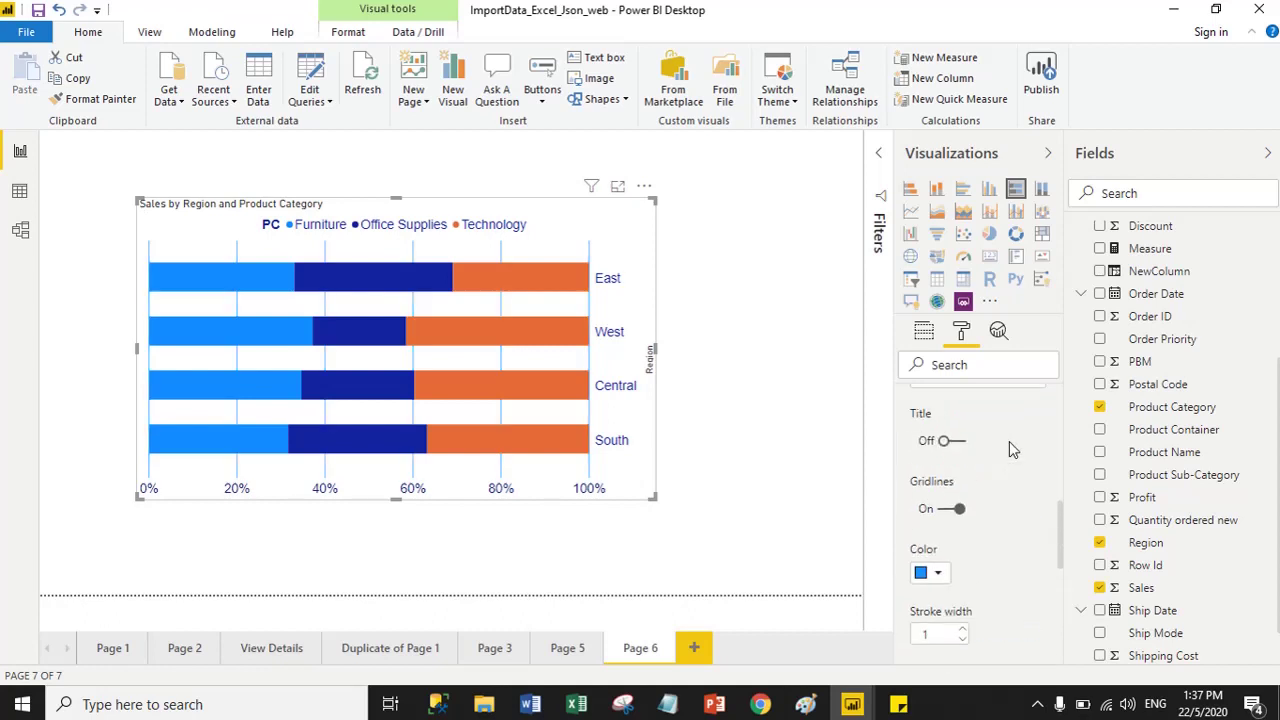
pyautogui.scroll(5, 1012, 450)
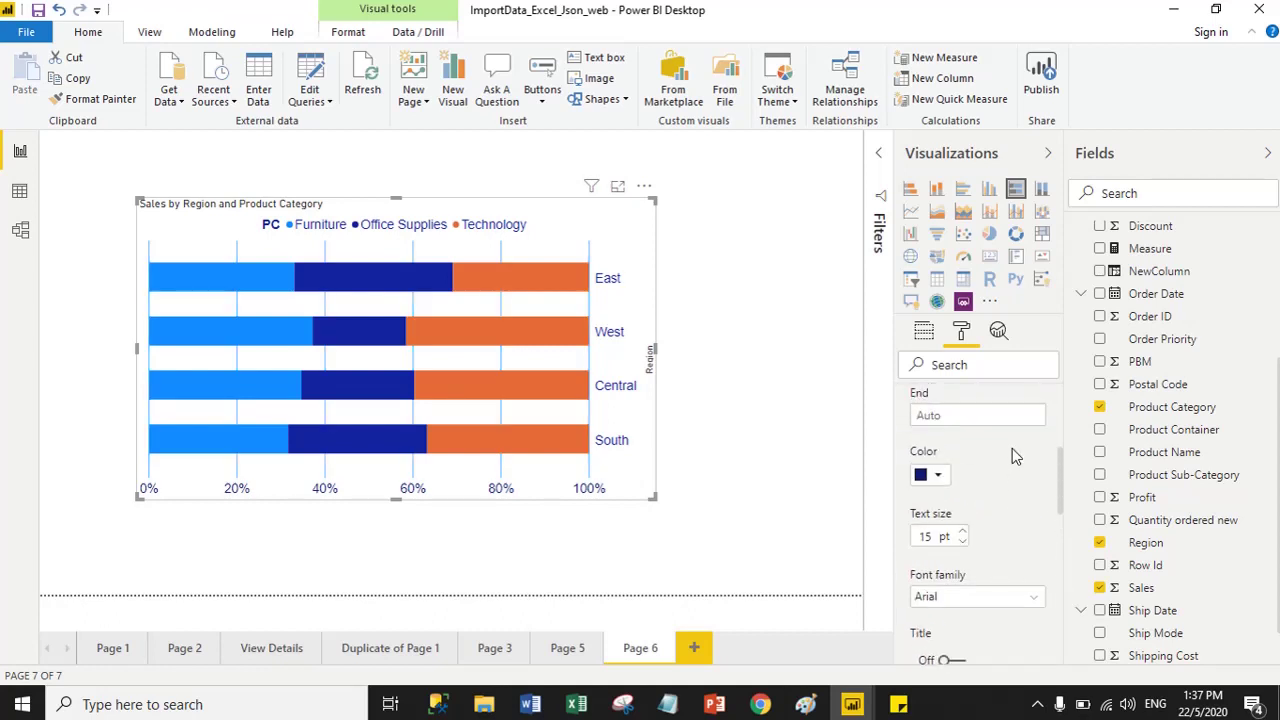
pyautogui.click(906, 505)
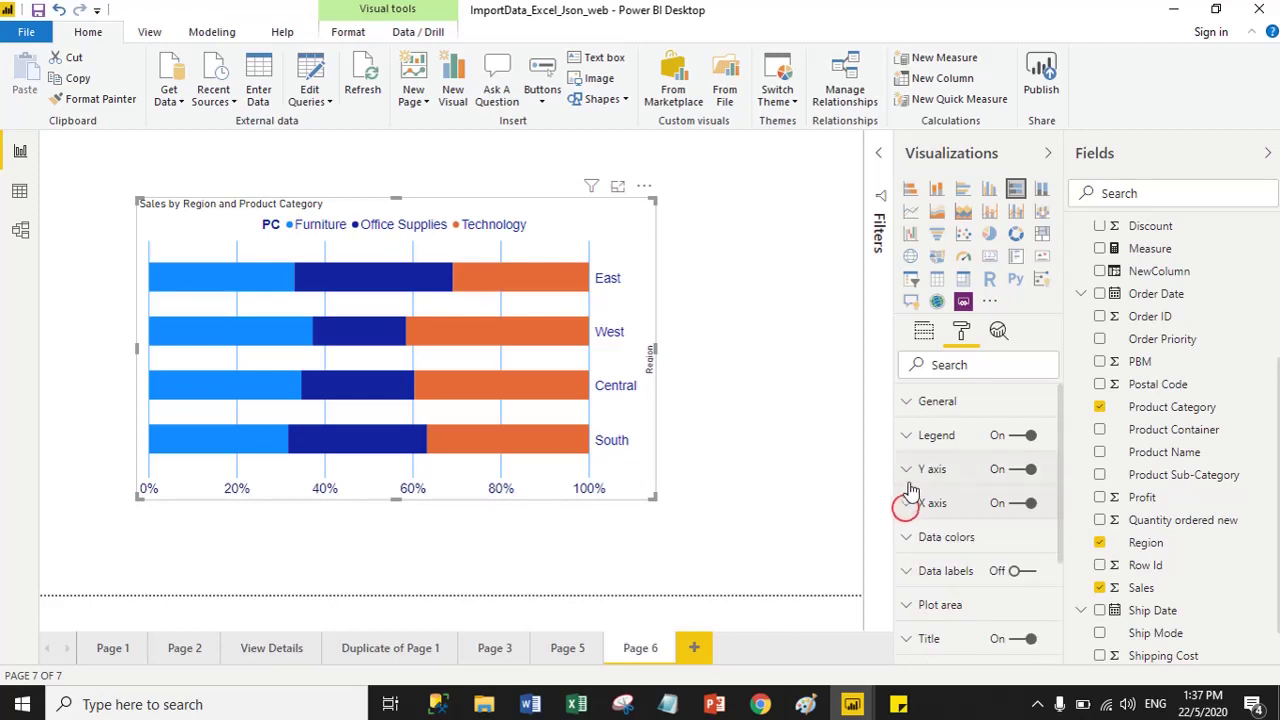
pyautogui.click(908, 472)
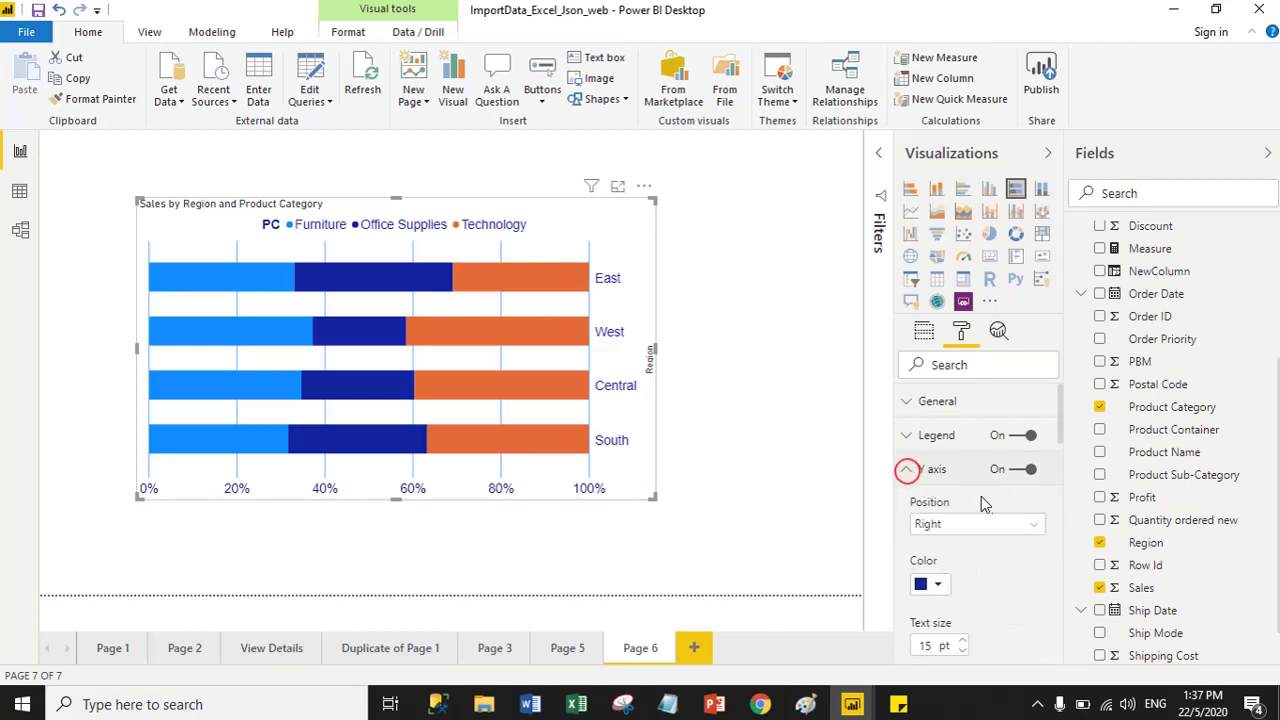
pyautogui.scroll(-5, 990, 510)
pyautogui.scroll(-2, 1006, 541)
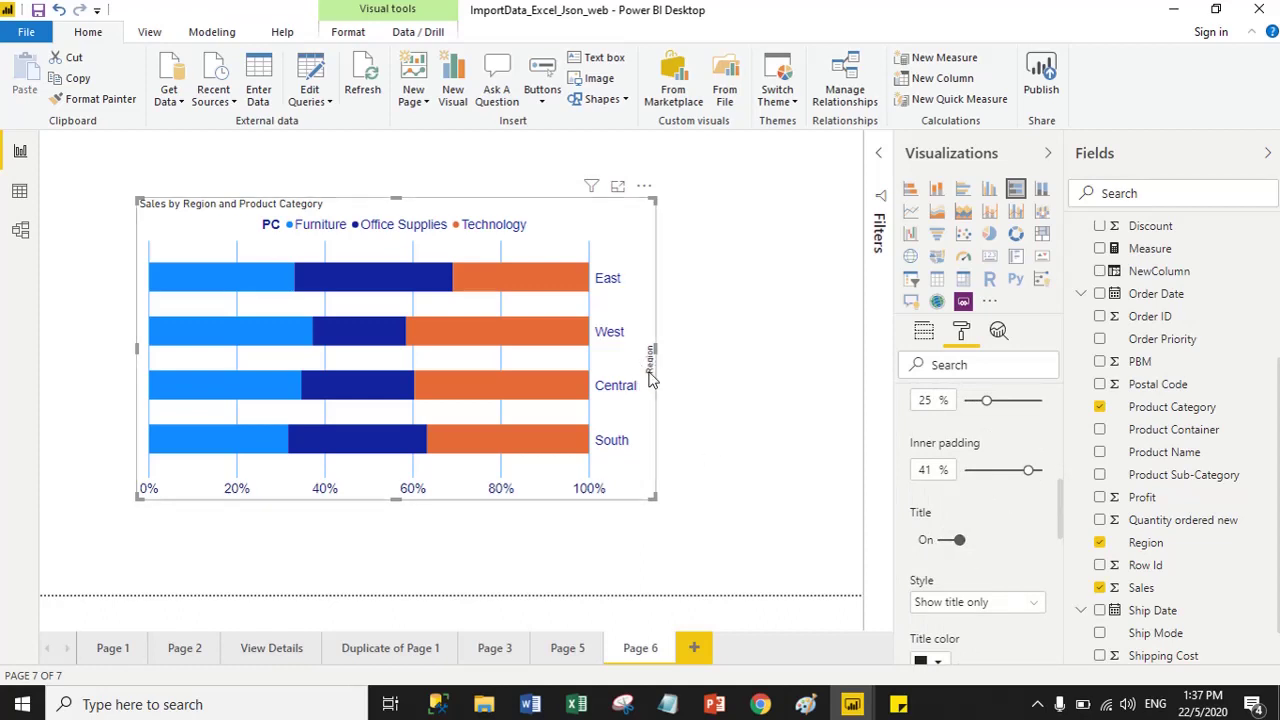
pyautogui.click(940, 541)
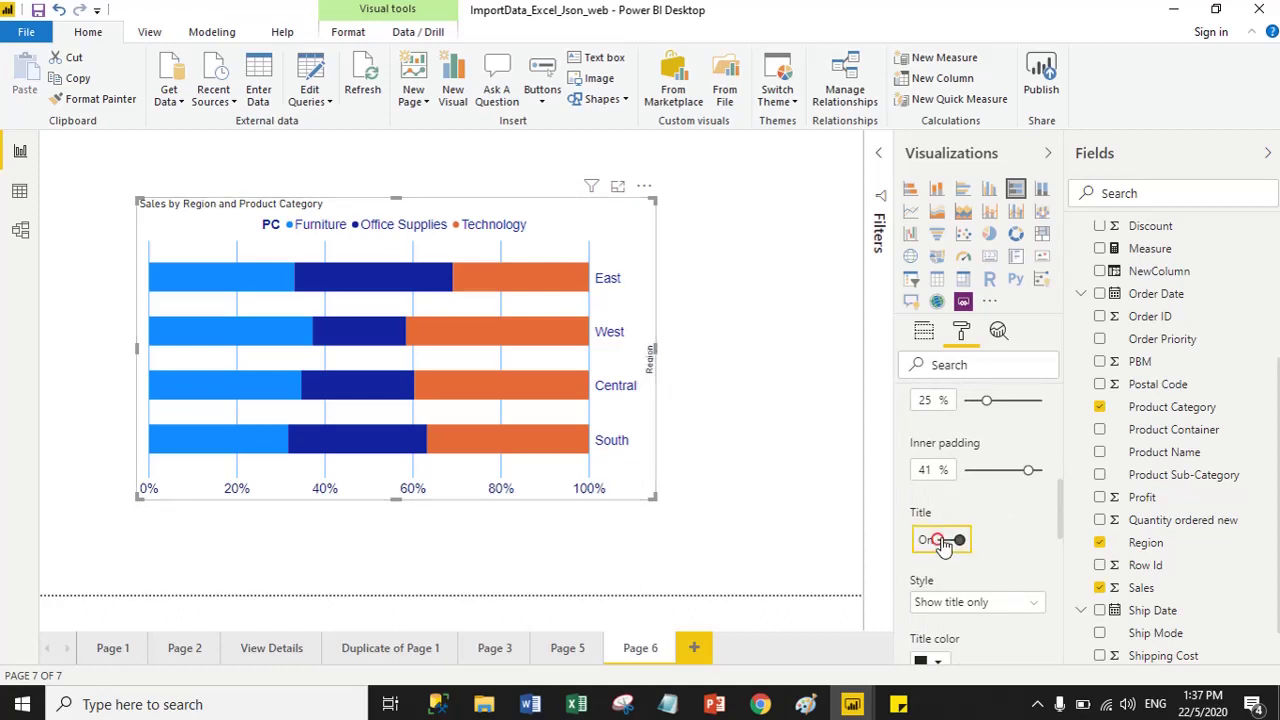
pyautogui.scroll(5, 1020, 527)
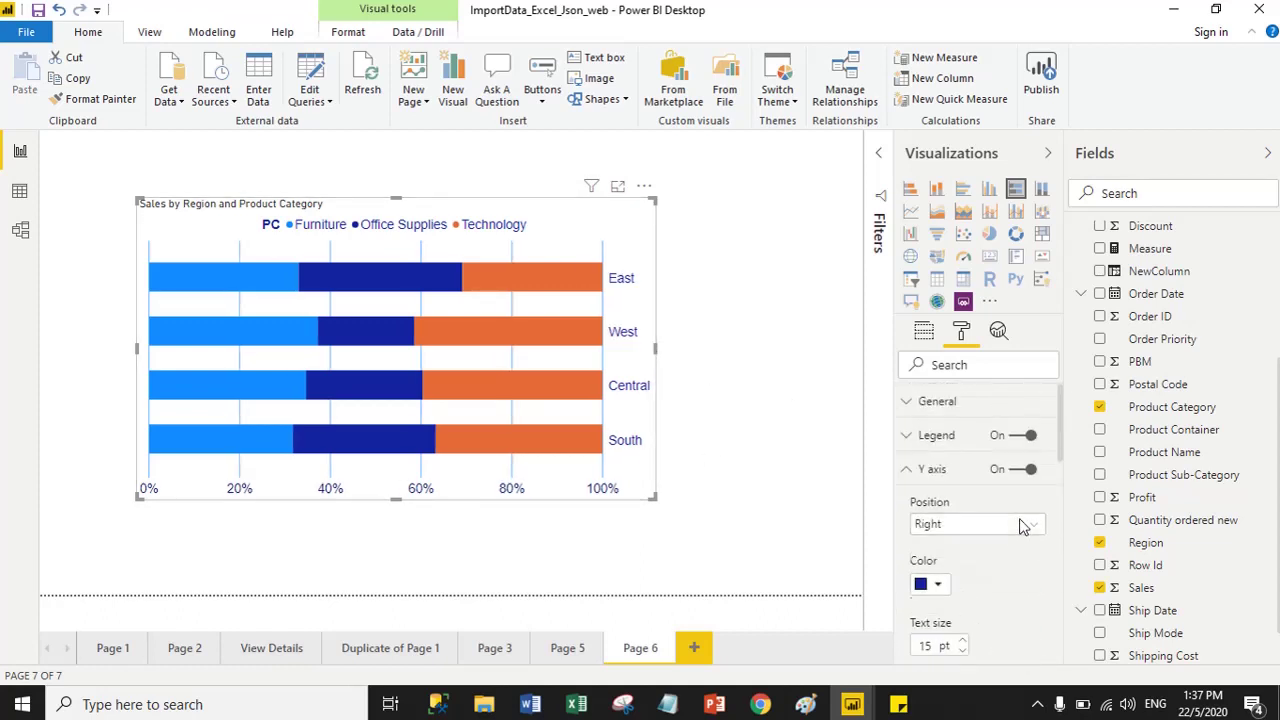
pyautogui.click(950, 524)
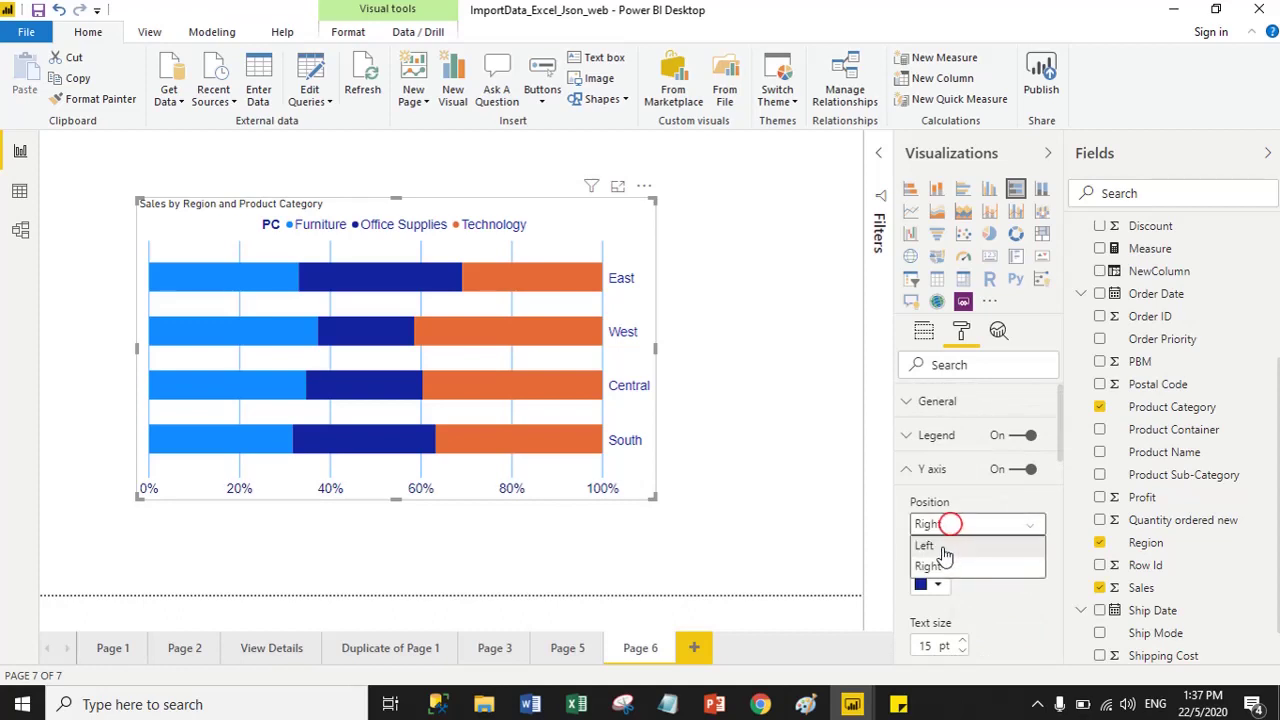
pyautogui.click(924, 546)
pyautogui.click(925, 469)
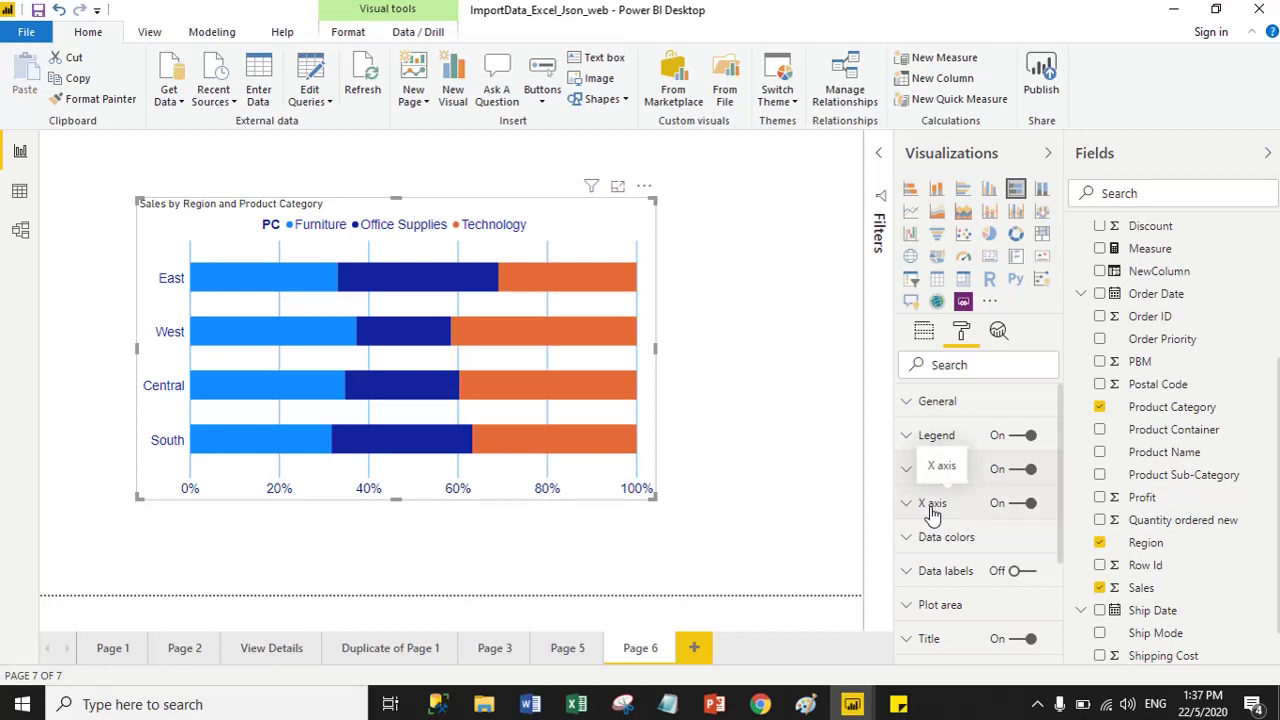
# In Data colors, set the Technology colour to gold.
pyautogui.moveTo(1057, 441); pyautogui.dragTo(1072, 510)
pyautogui.click(912, 449)
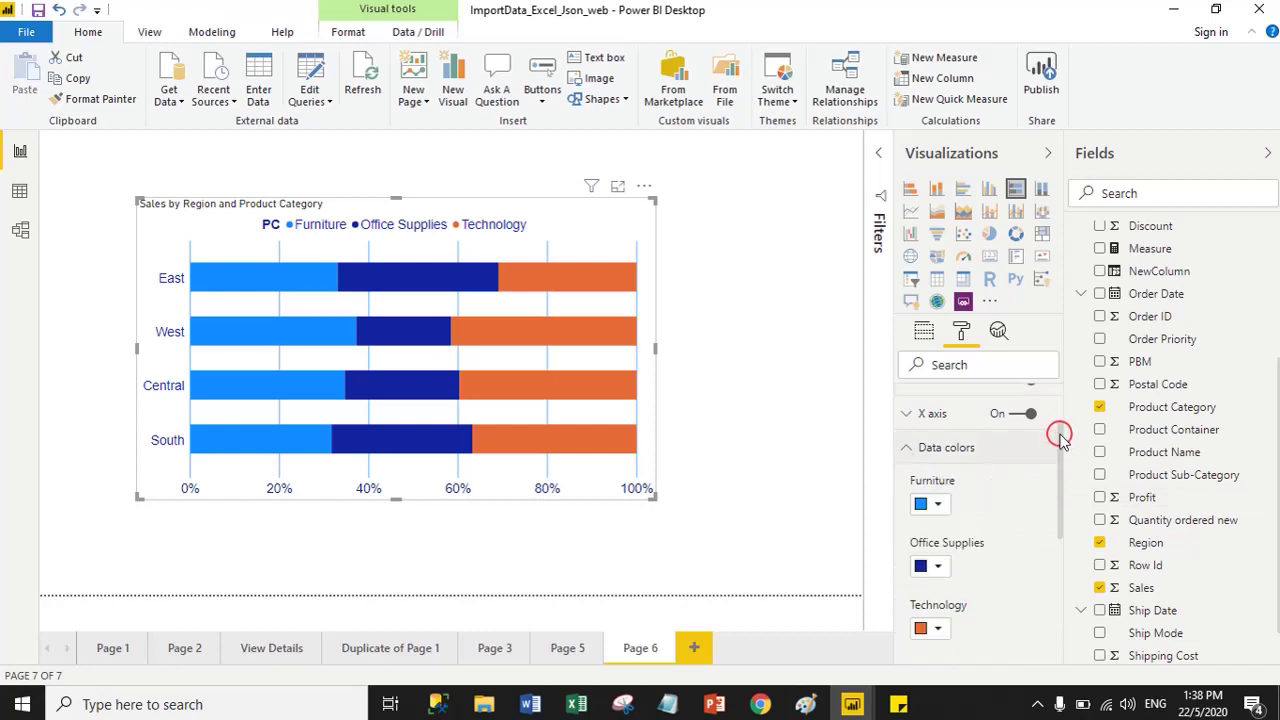
pyautogui.scroll(-1, 1058, 450)
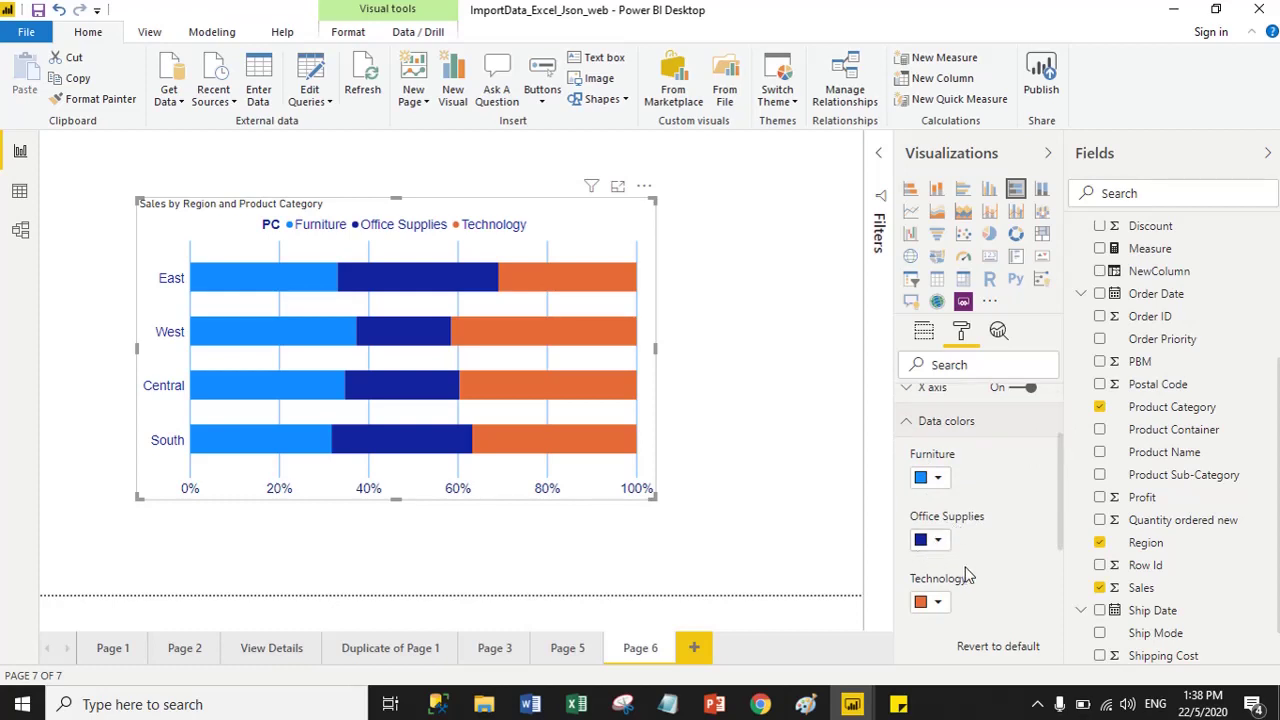
pyautogui.scroll(-2, 1057, 503)
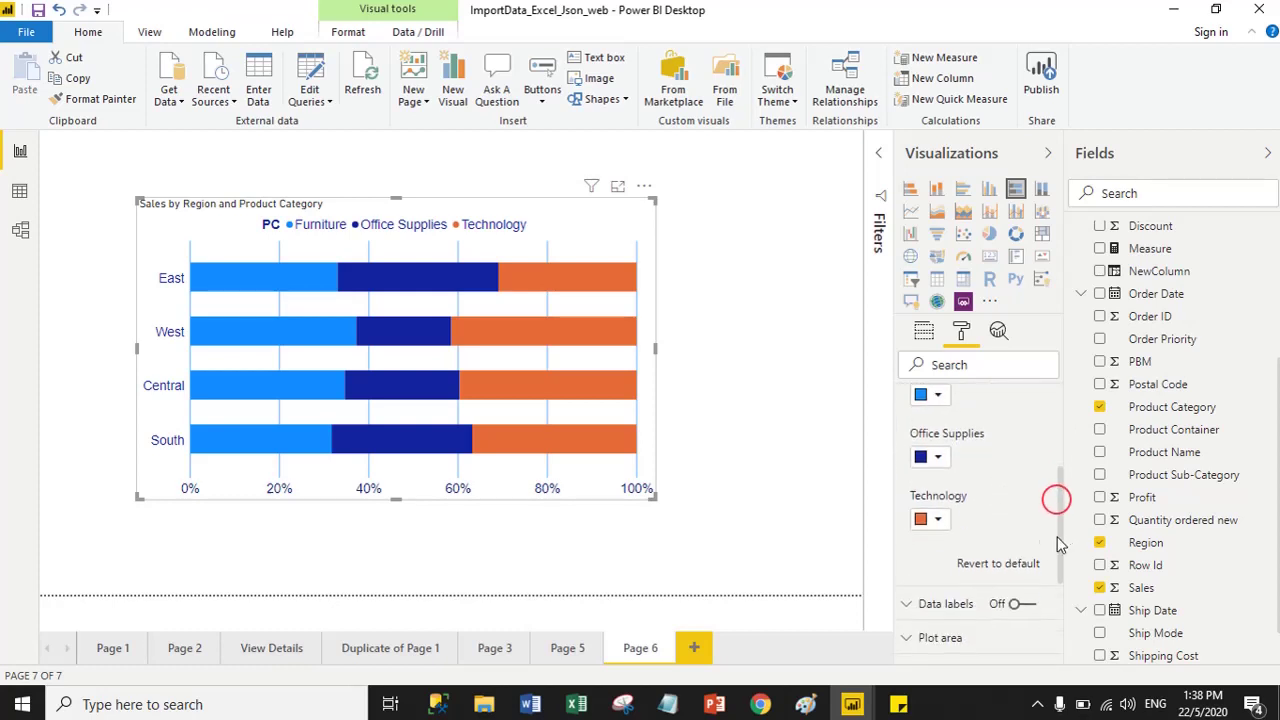
pyautogui.click(934, 521)
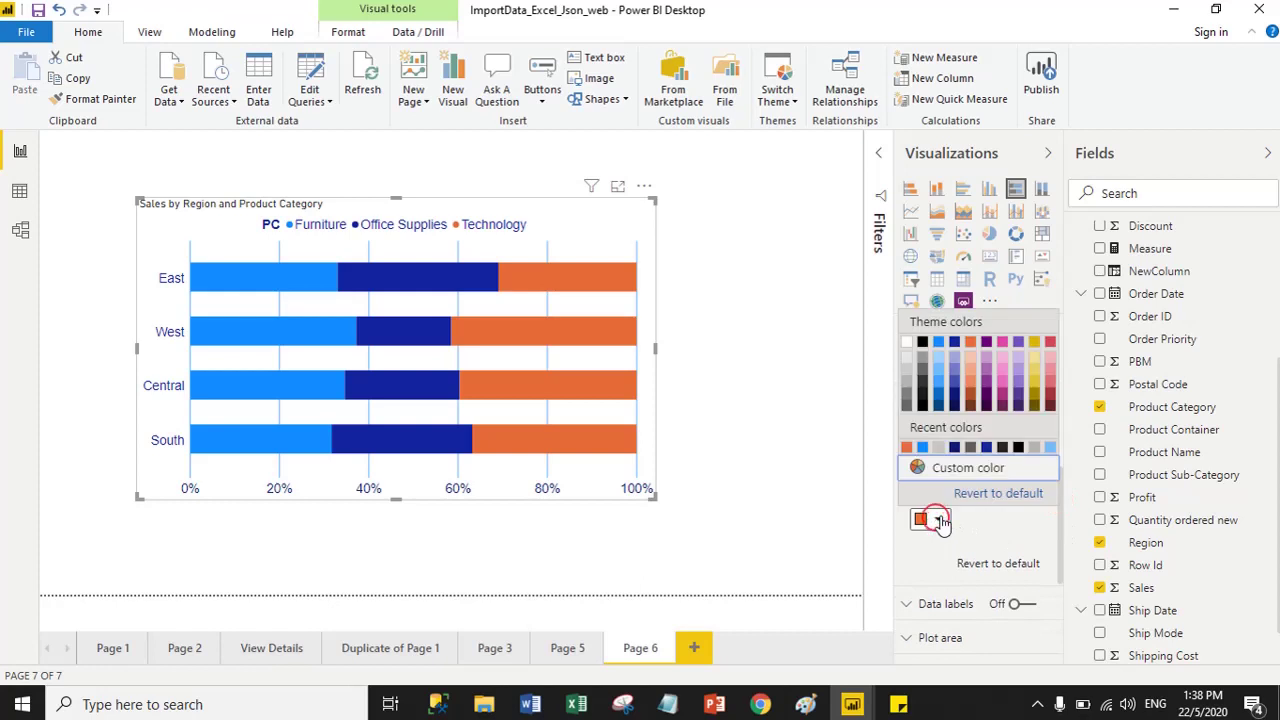
pyautogui.click(1035, 365)
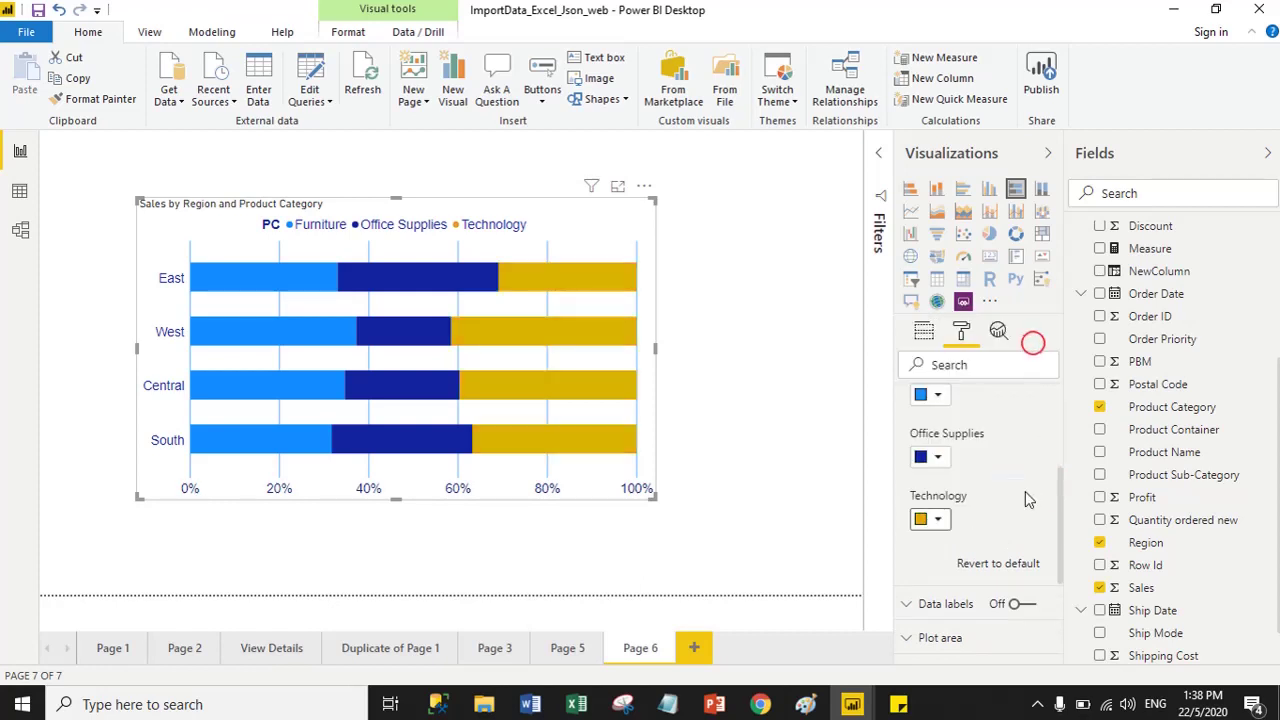
pyautogui.scroll(4, 980, 490)
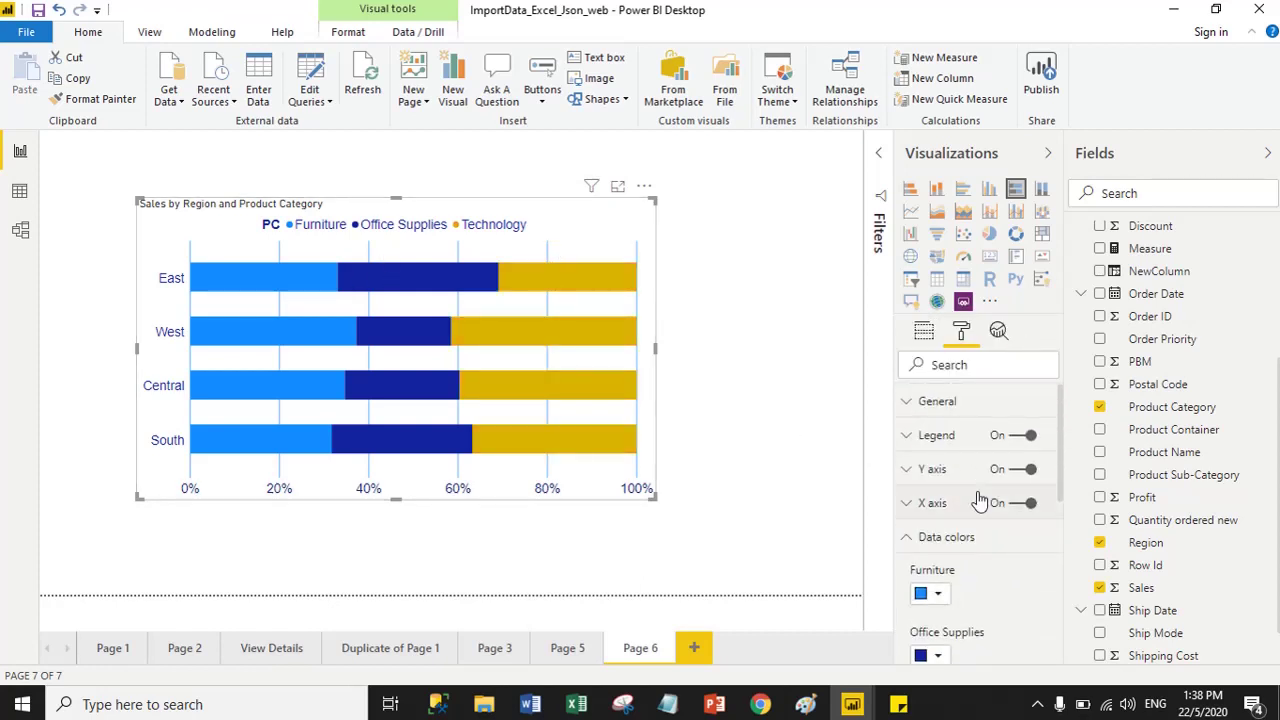
pyautogui.click(905, 536)
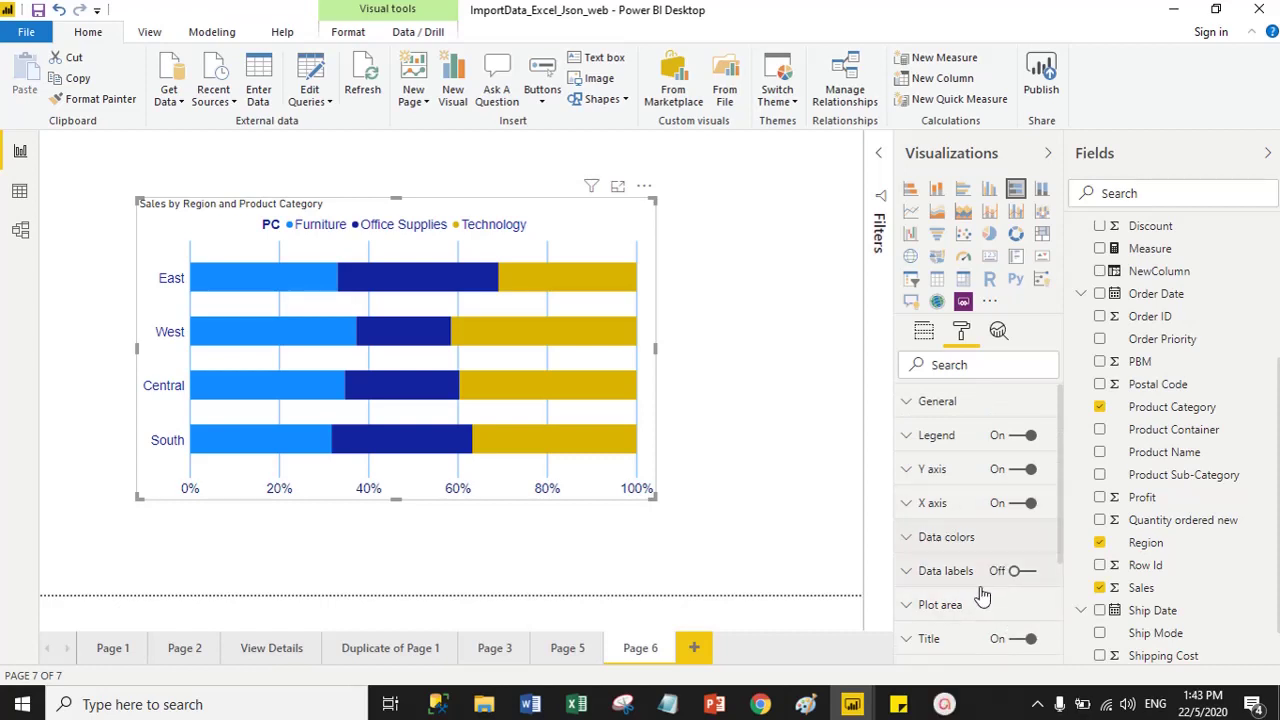
# Turn on data labels and set them to 15 pt Arial.
pyautogui.click(1022, 571)
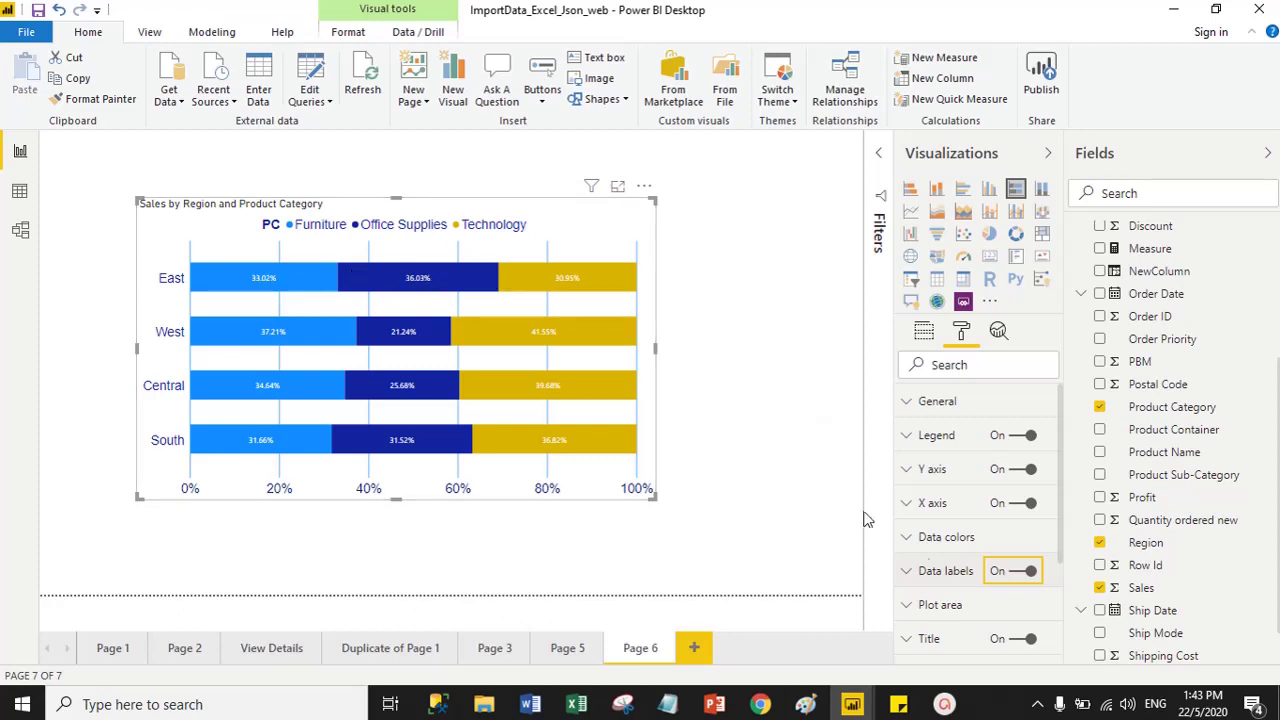
pyautogui.click(903, 569)
pyautogui.scroll(-2, 1001, 553)
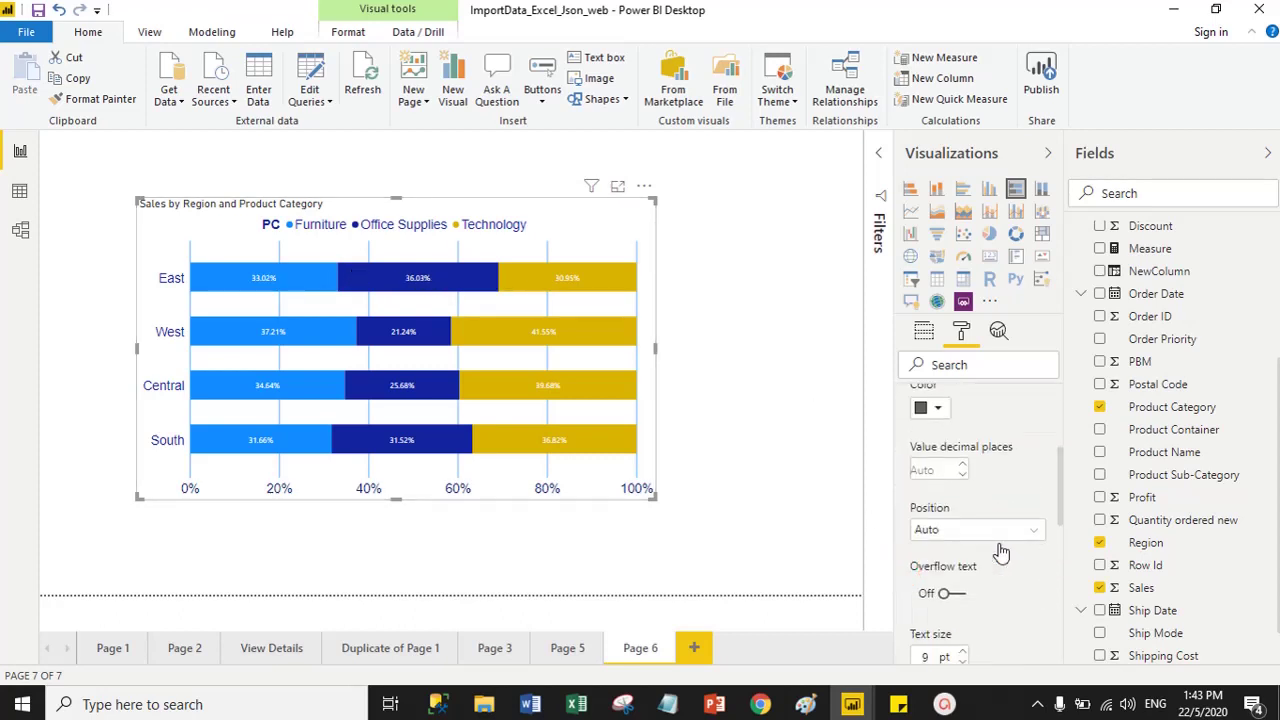
pyautogui.scroll(3, 1001, 553)
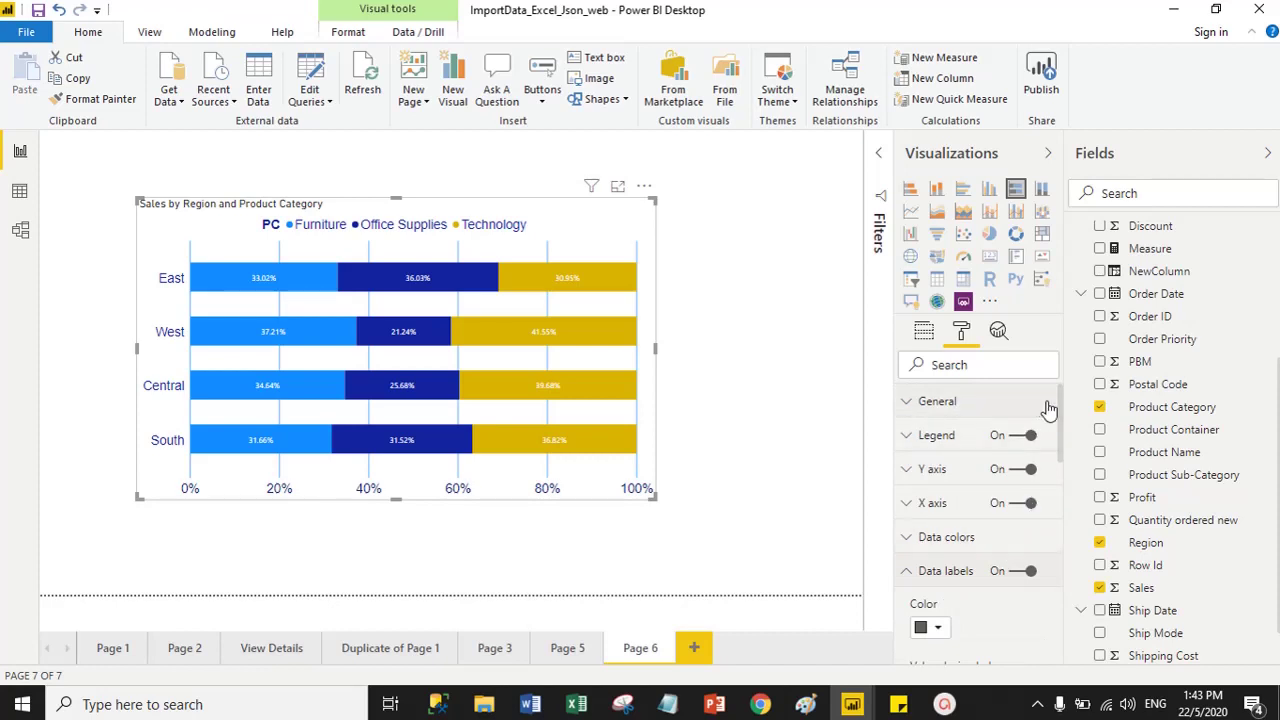
pyautogui.moveTo(1061, 424)
pyautogui.mouseDown()
pyautogui.moveTo(1083, 478)
pyautogui.moveTo(1056, 524)
pyautogui.mouseUp()
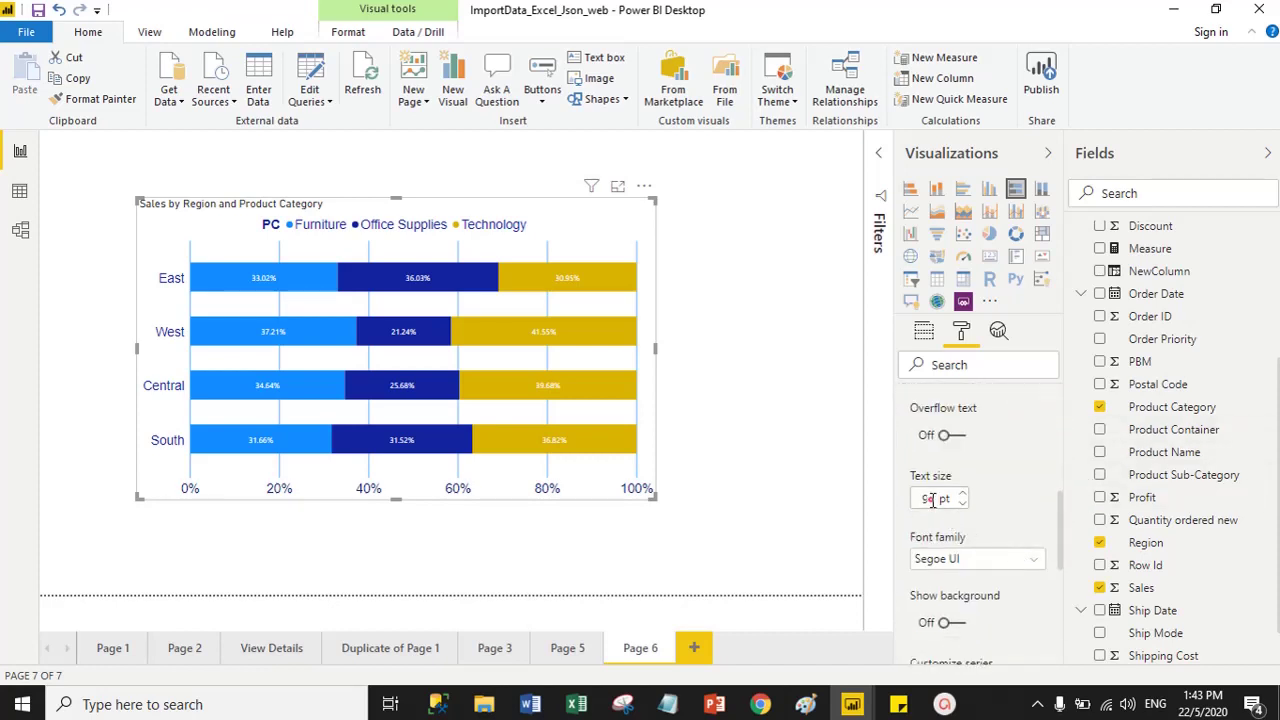
pyautogui.moveTo(932, 501); pyautogui.dragTo(914, 503)
pyautogui.write('15')
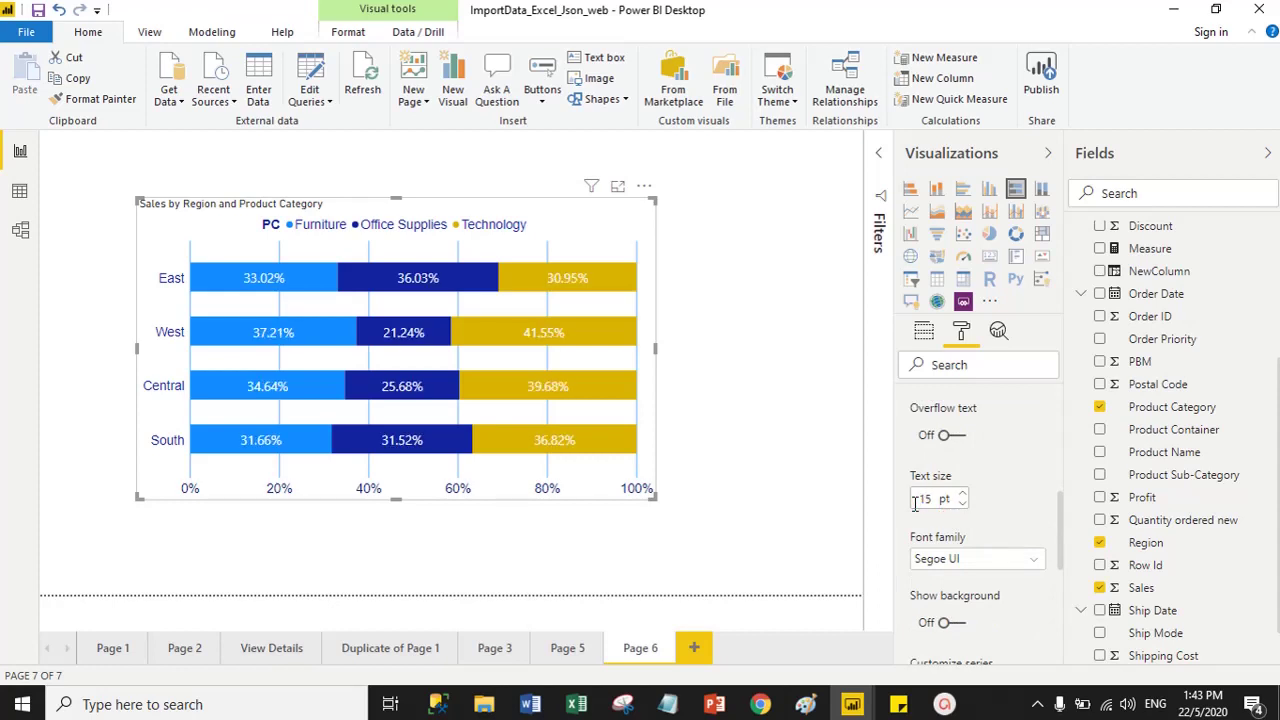
pyautogui.click(976, 561)
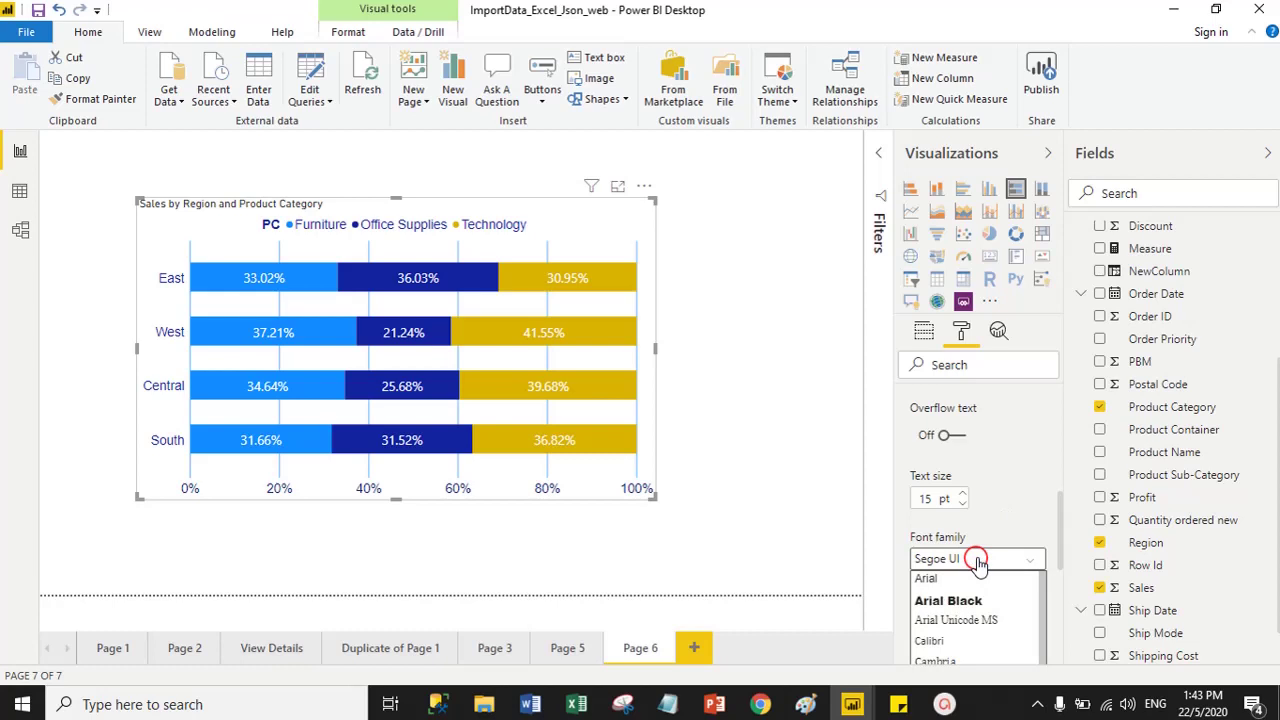
pyautogui.click(926, 578)
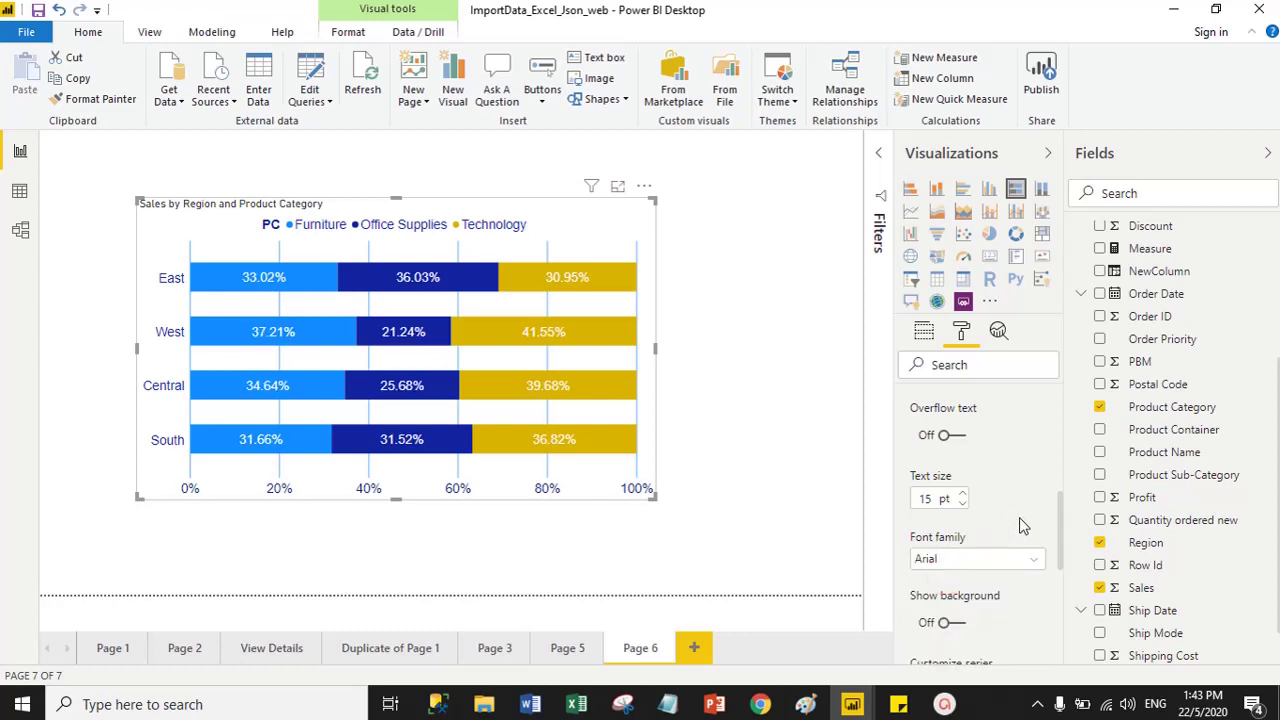
# Give the data labels a grey background at 10% transparency.
pyautogui.scroll(-2, 1060, 510)
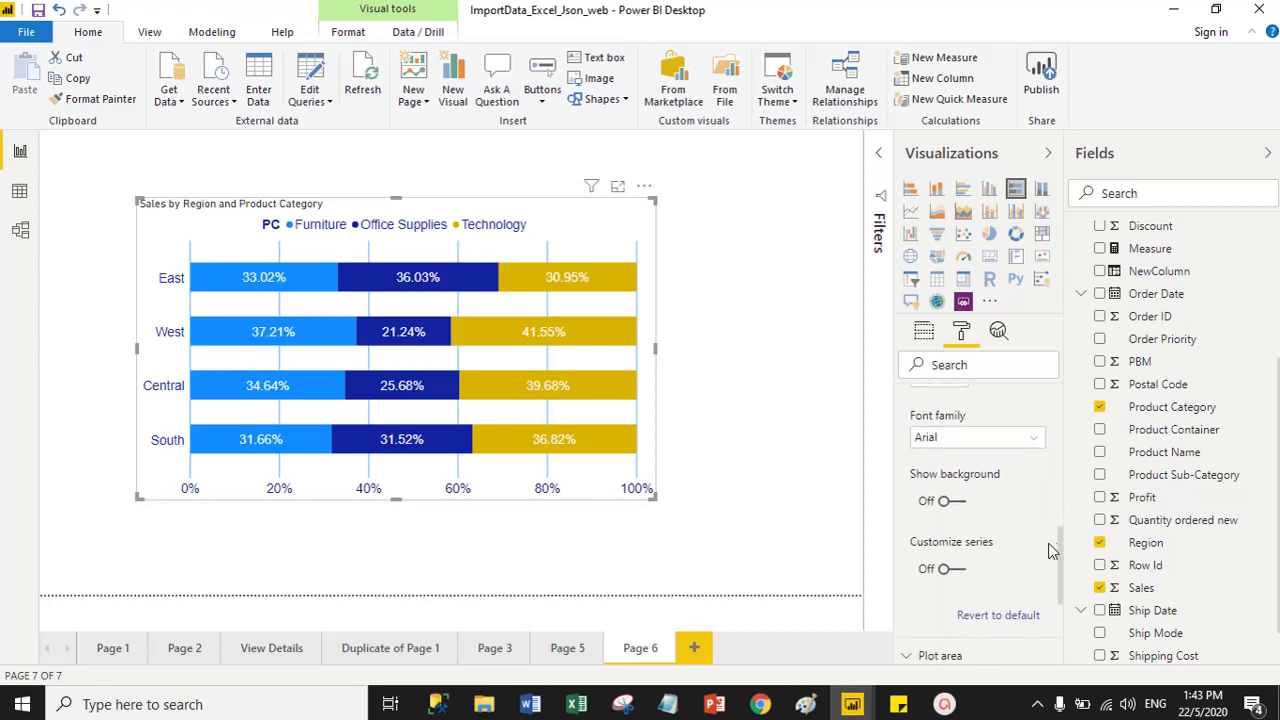
pyautogui.click(956, 505)
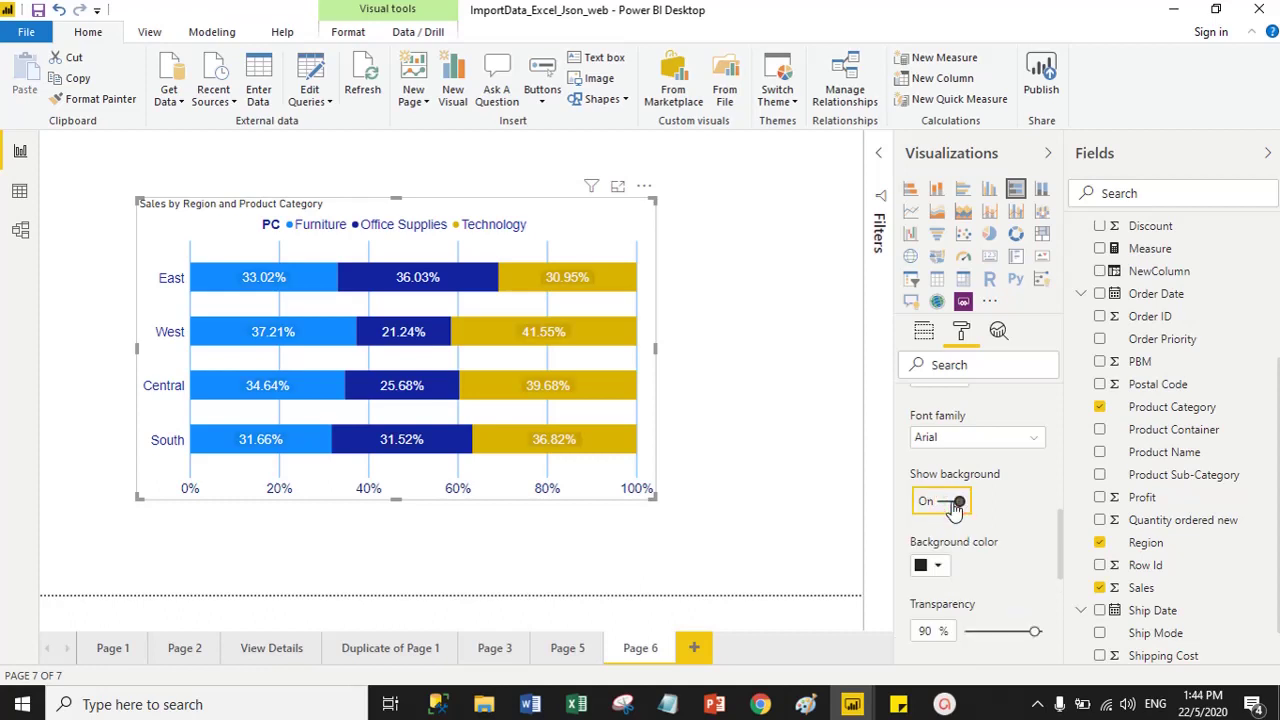
pyautogui.click(938, 565)
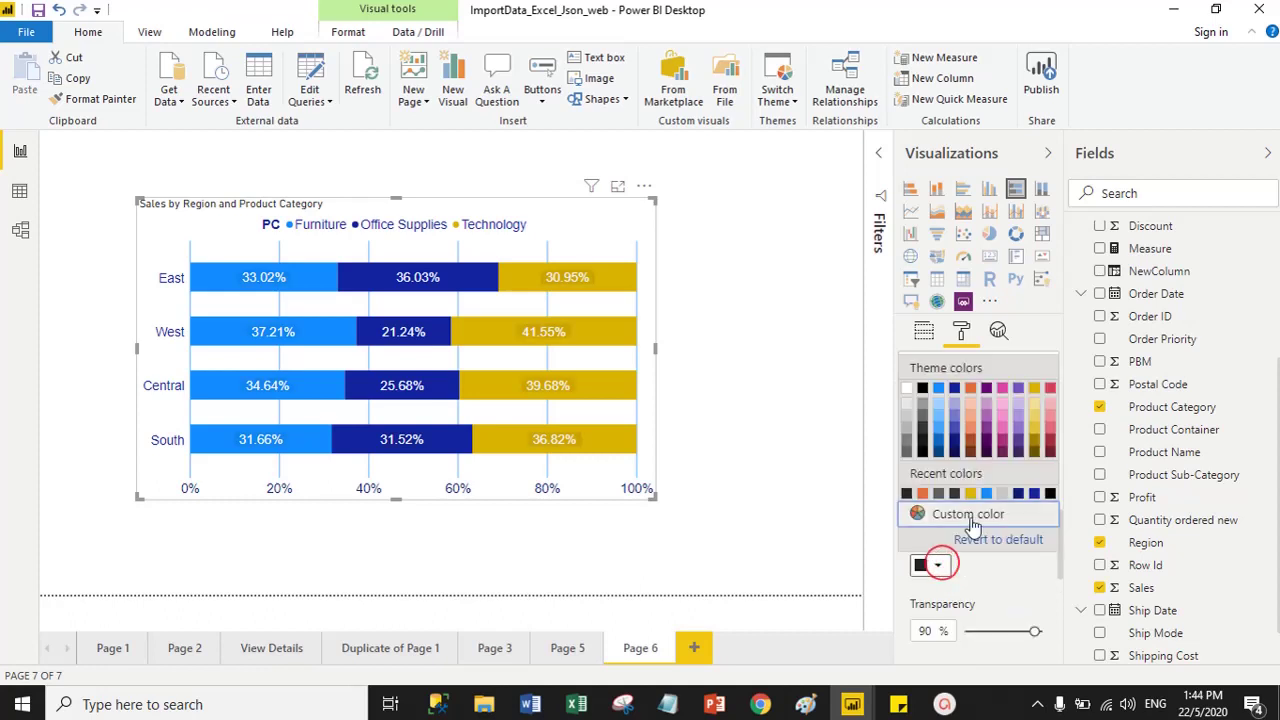
pyautogui.click(907, 435)
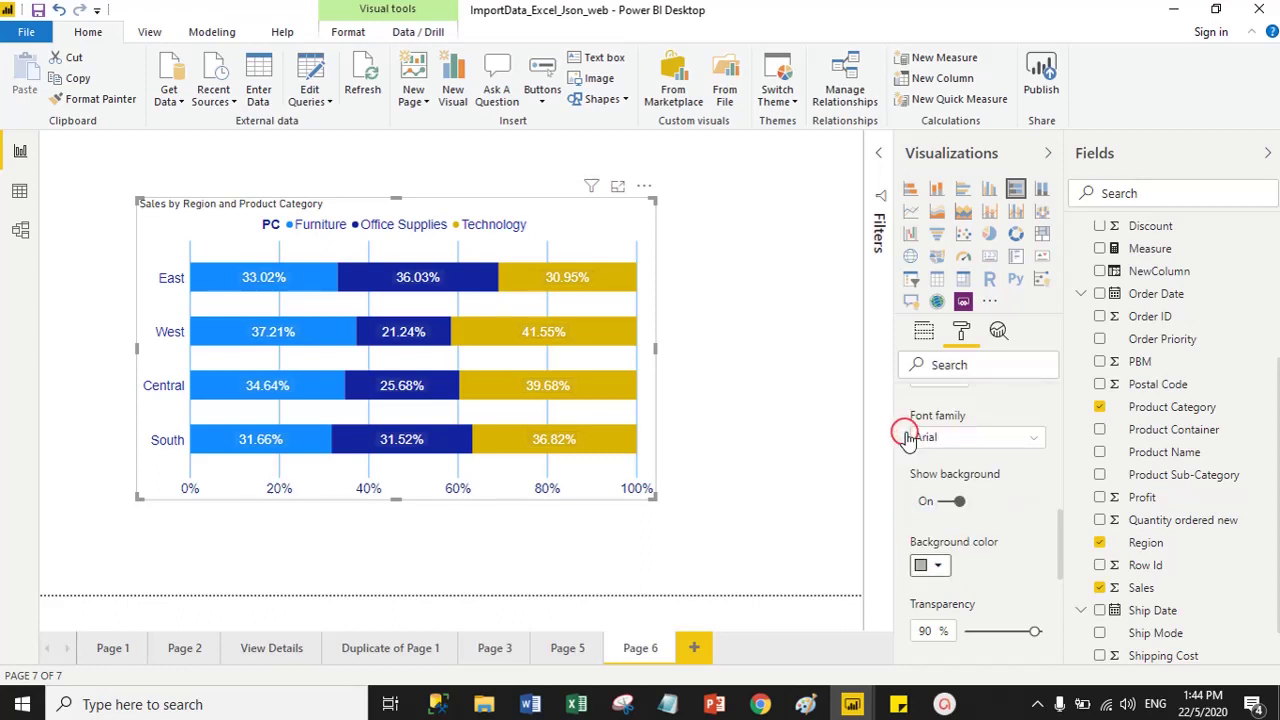
pyautogui.moveTo(1034, 631); pyautogui.dragTo(970, 634)
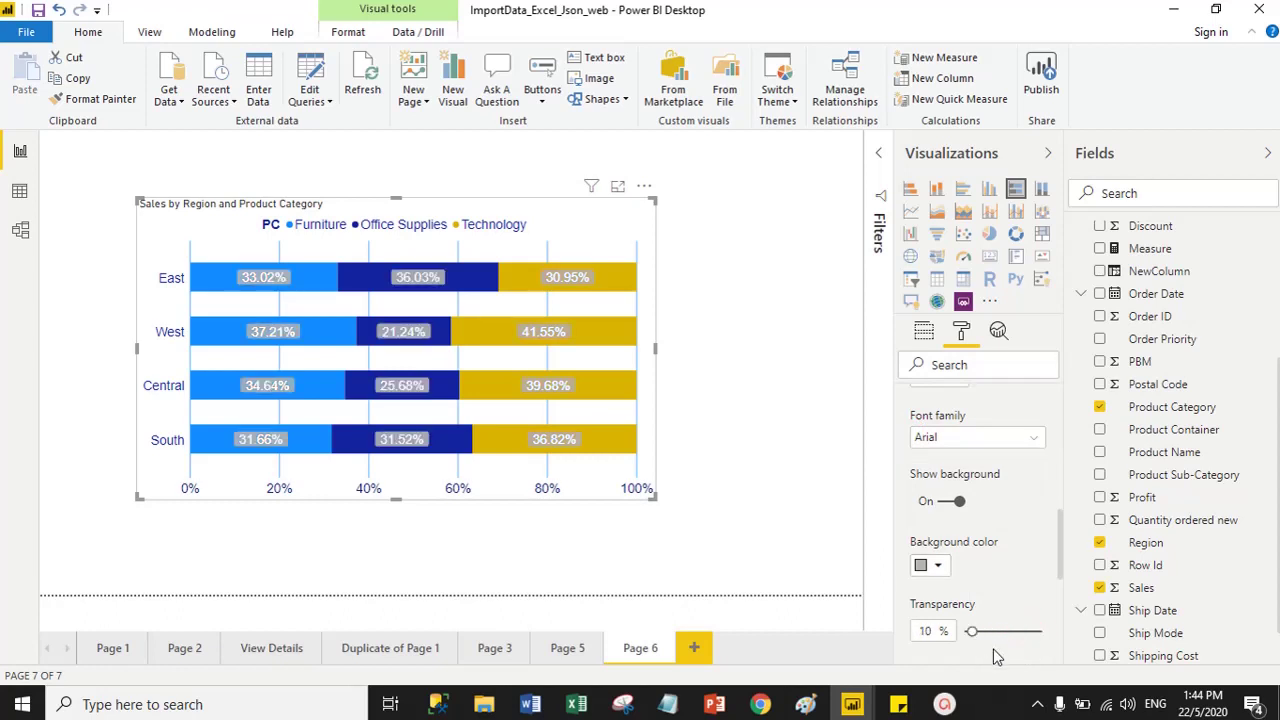
pyautogui.scroll(5, 997, 516)
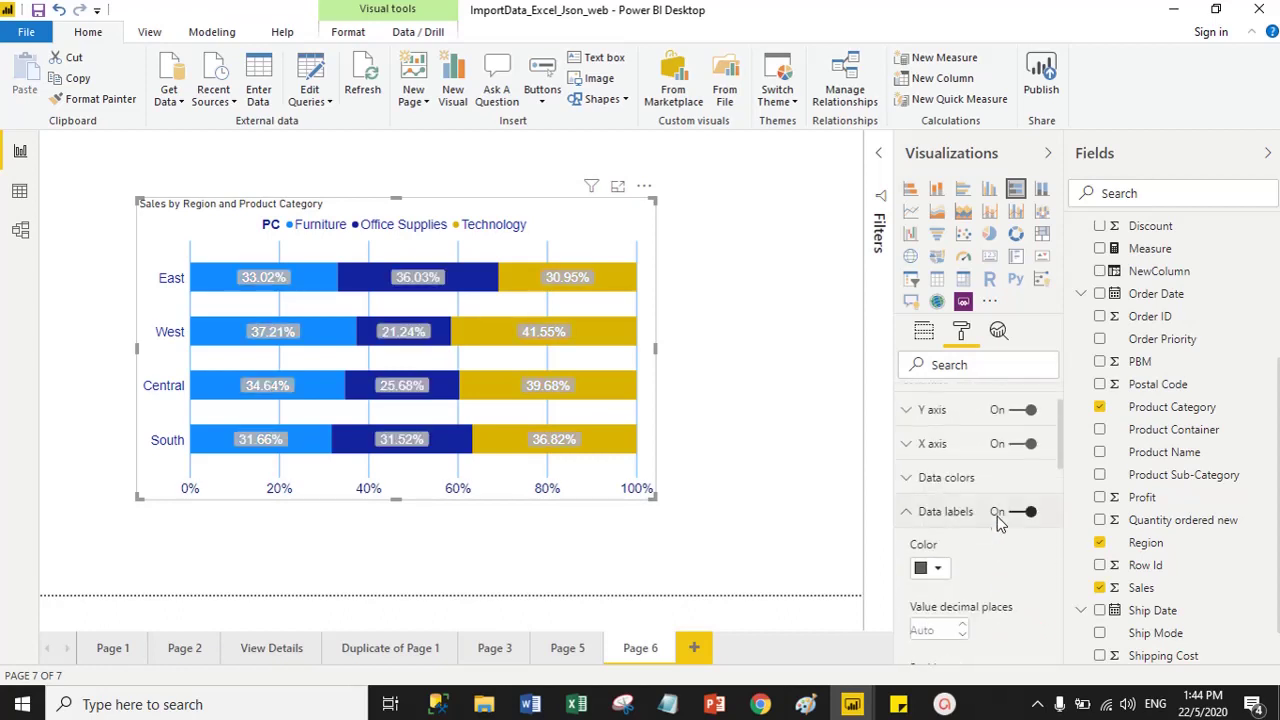
# Make the 'Sales by Region and Product Category' title font orange.
pyautogui.click(906, 518)
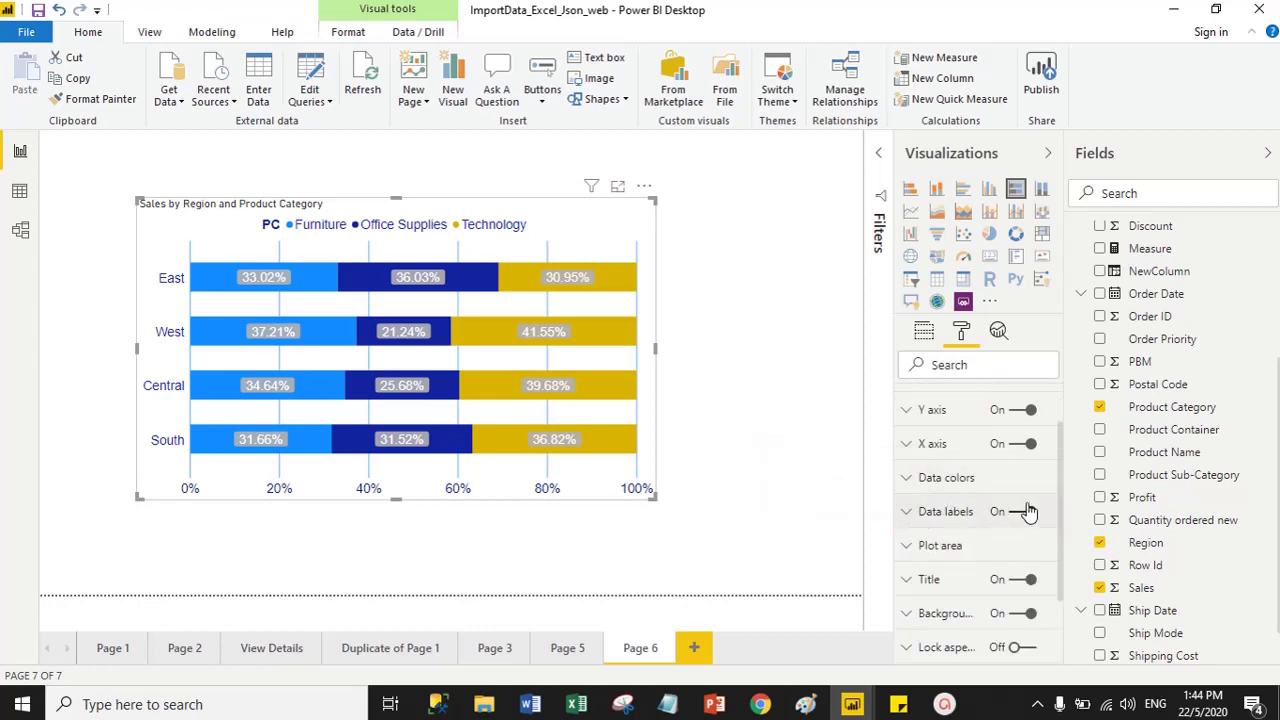
pyautogui.click(906, 582)
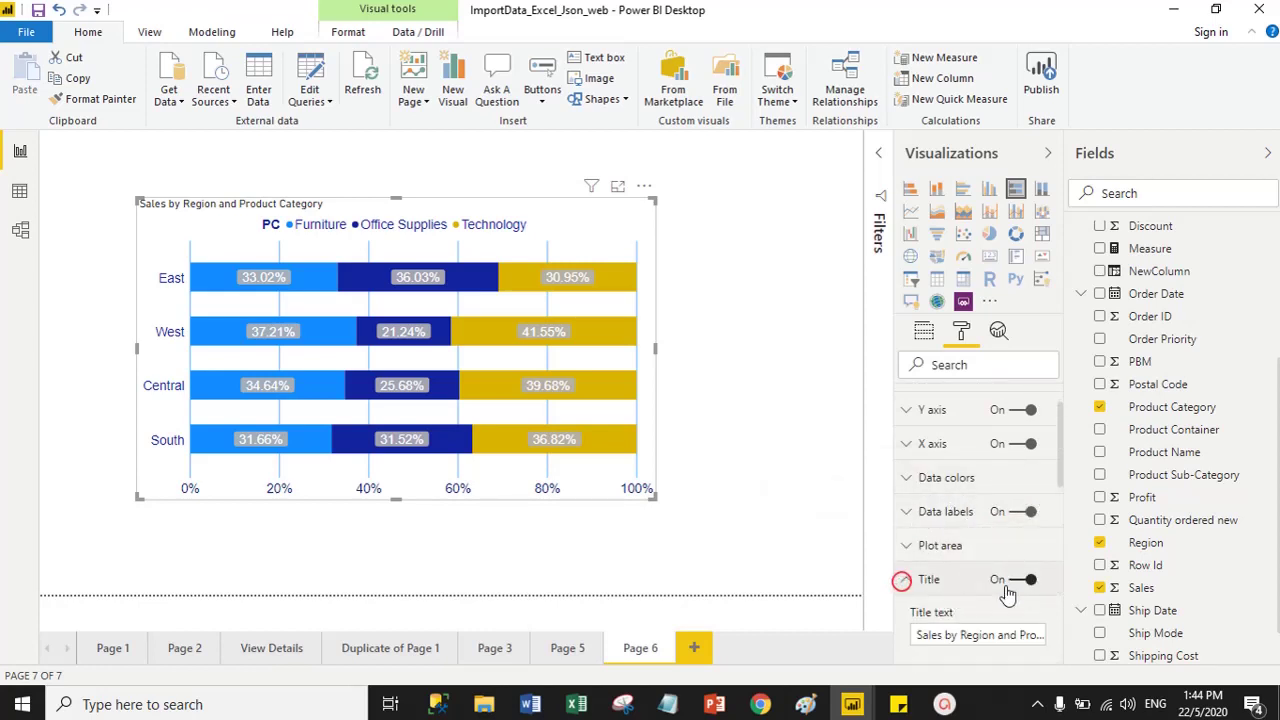
pyautogui.moveTo(1062, 458); pyautogui.dragTo(1068, 510)
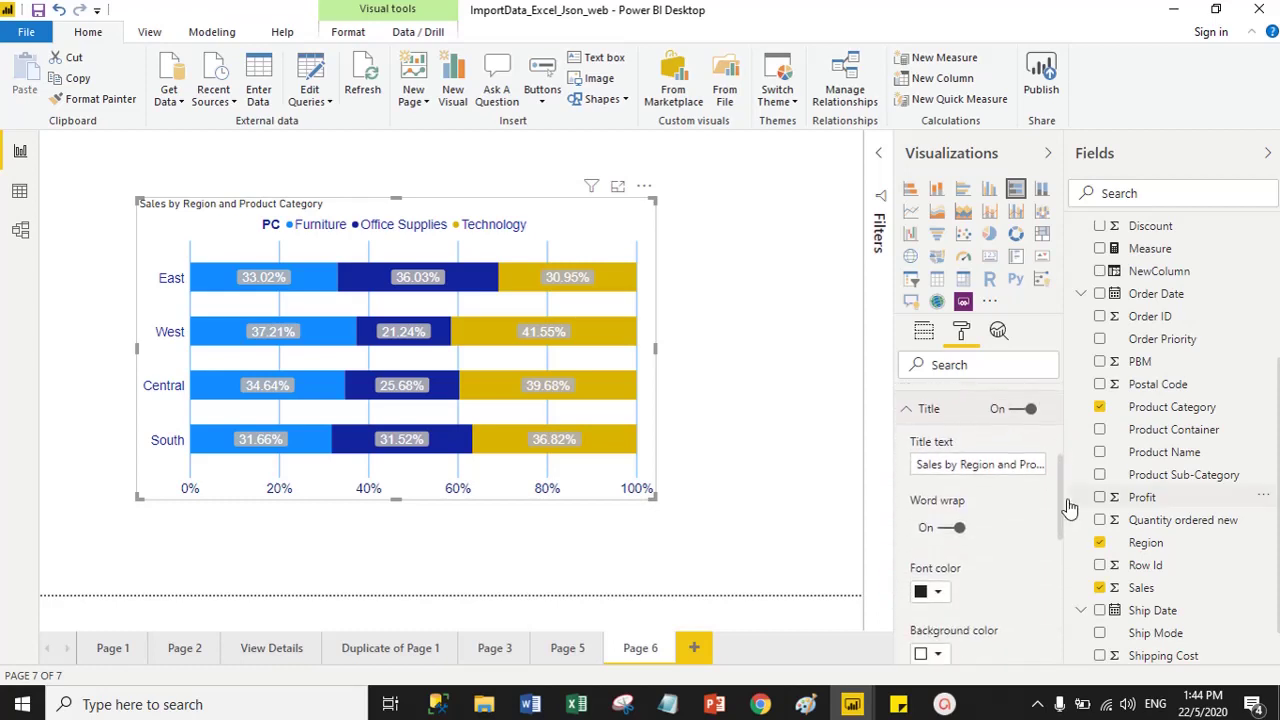
pyautogui.click(931, 474)
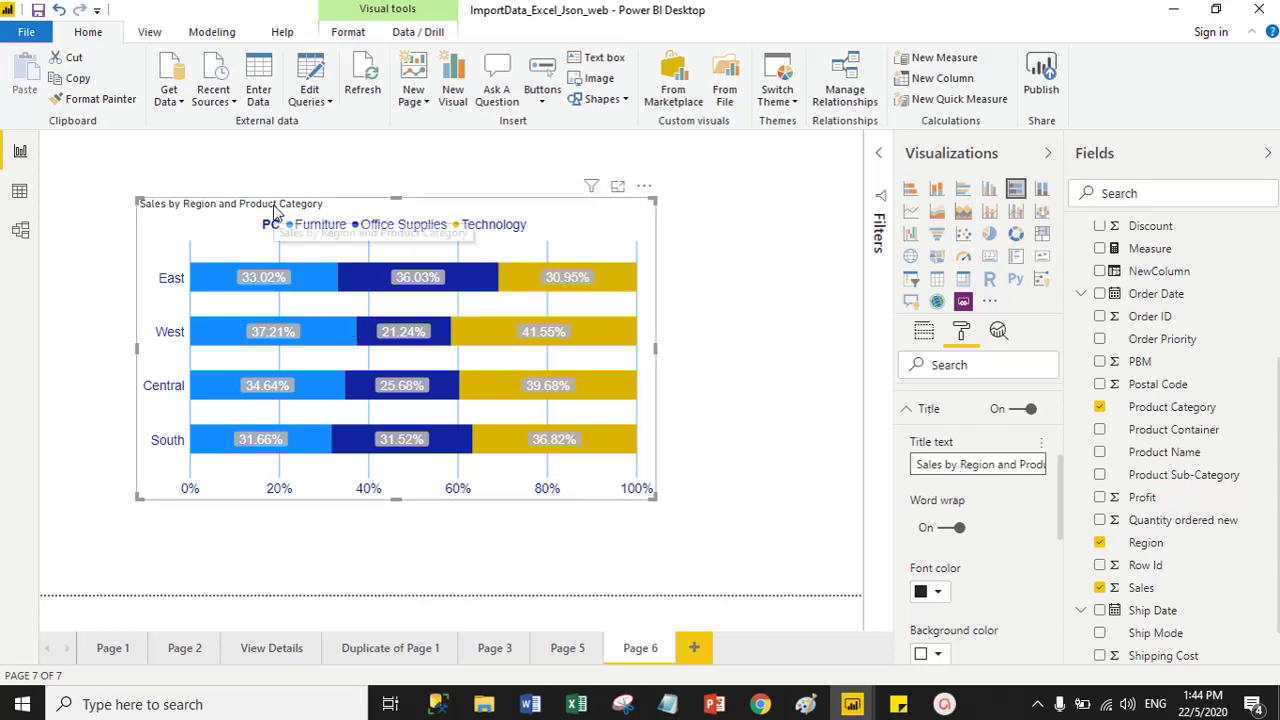
pyautogui.moveTo(912, 464); pyautogui.dragTo(1028, 482)
pyautogui.click(1043, 524)
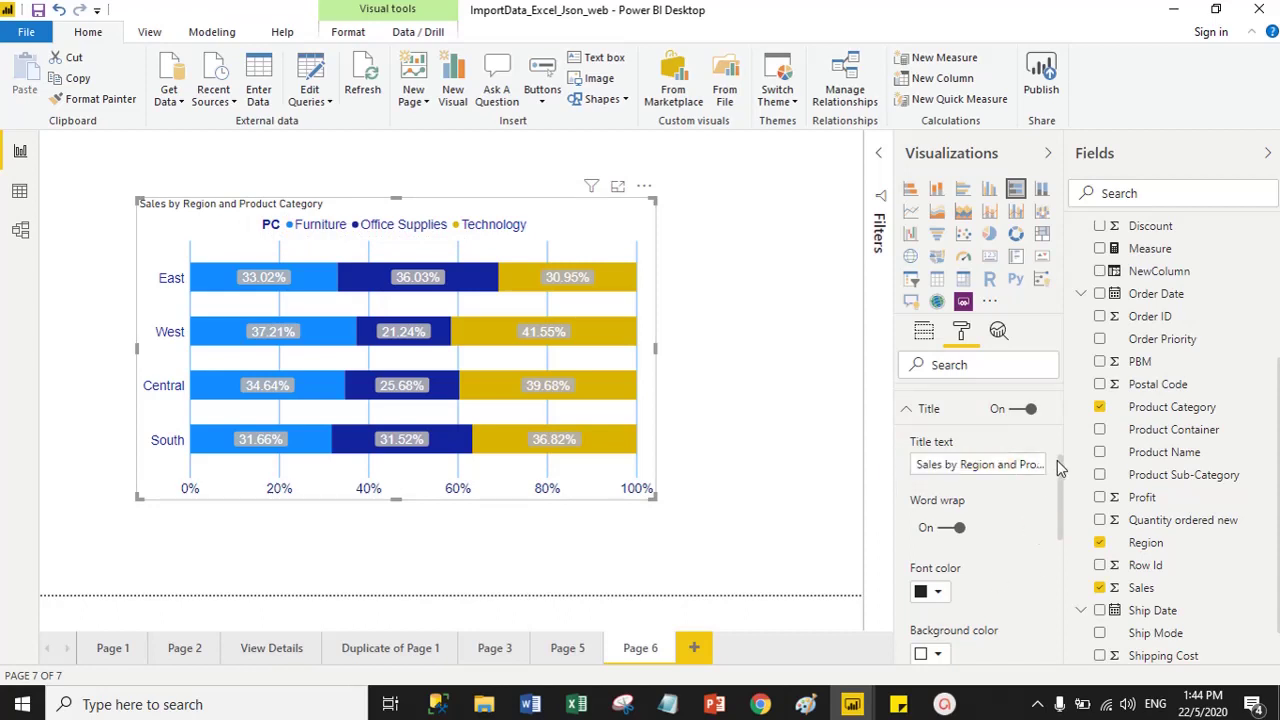
pyautogui.scroll(-2, 1057, 460)
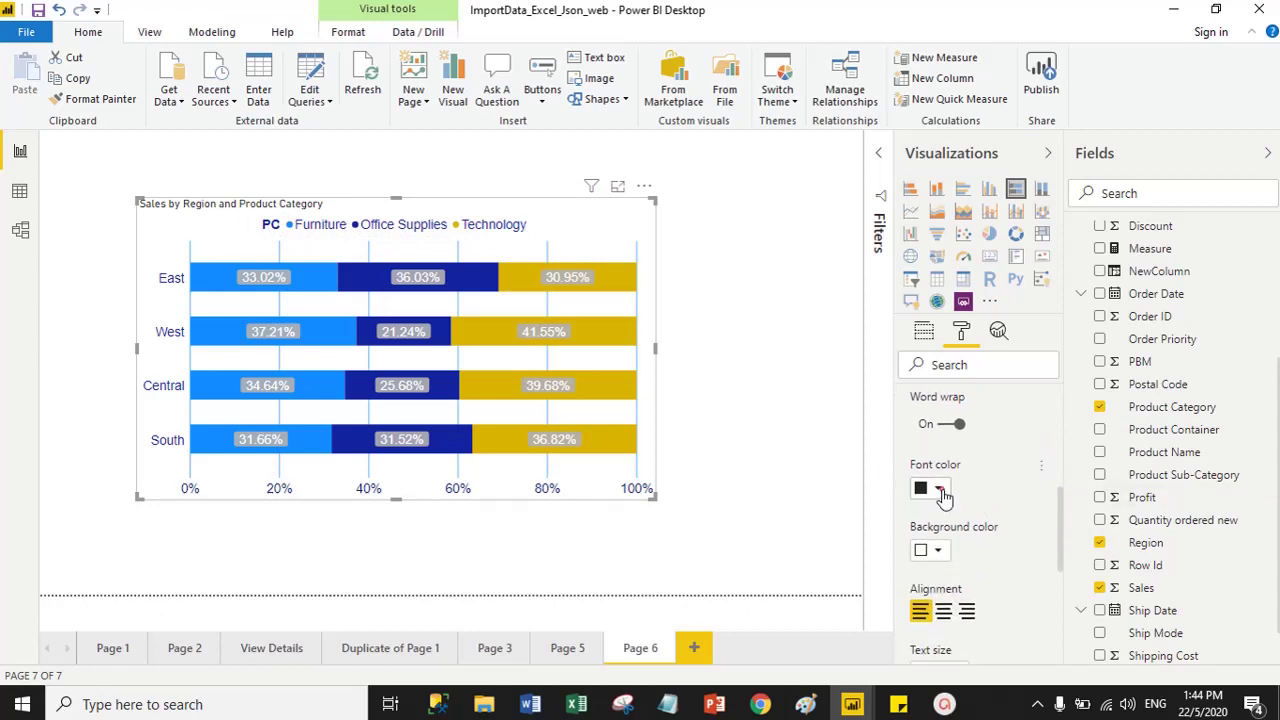
pyautogui.click(940, 490)
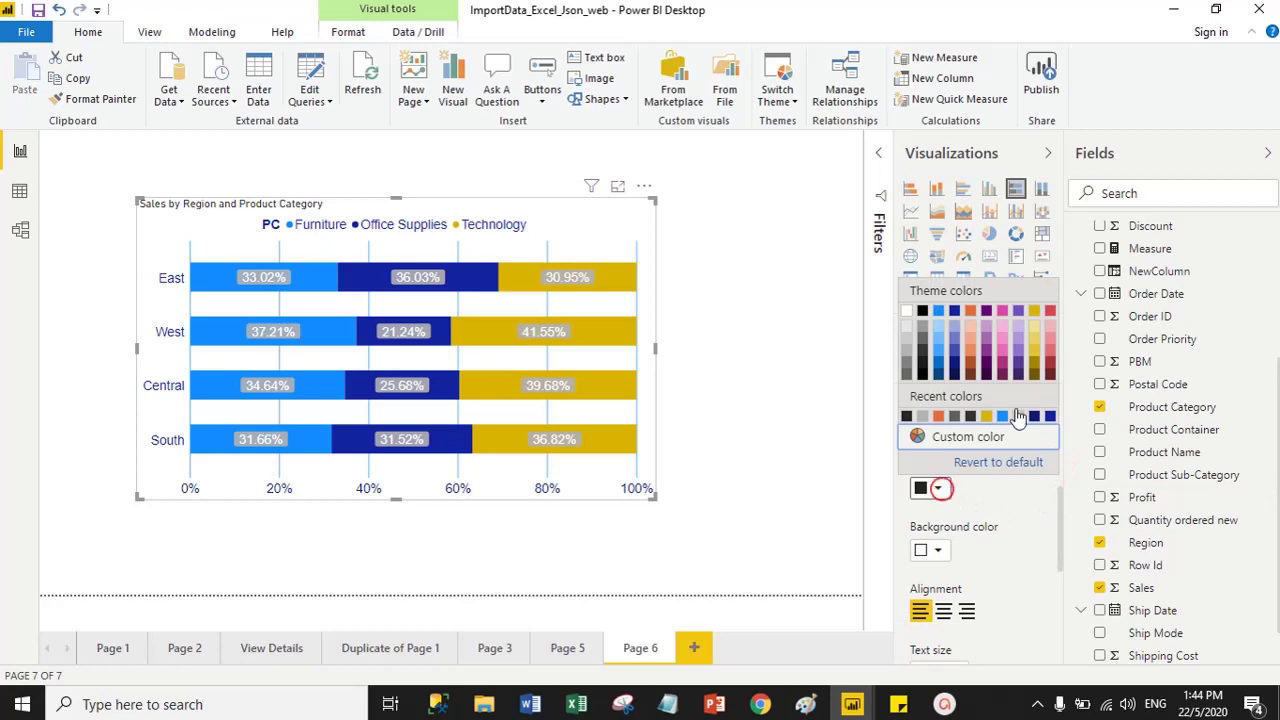
pyautogui.click(939, 416)
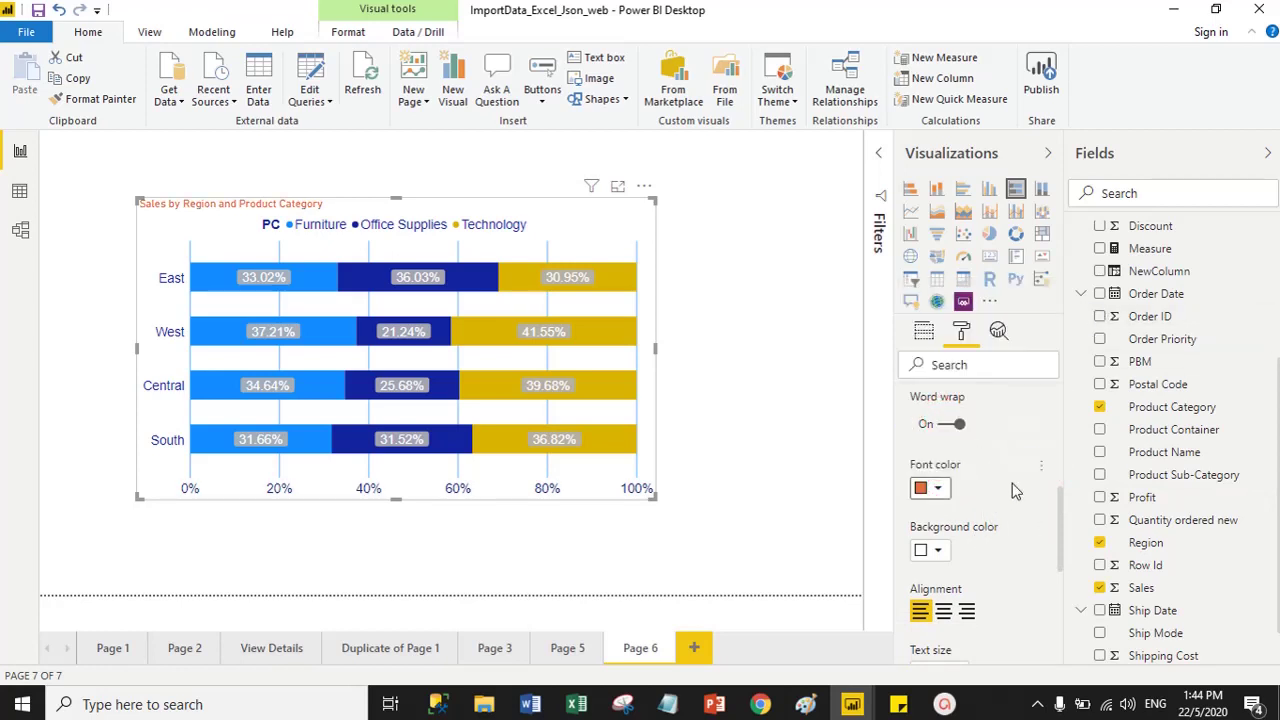
# Set the chart title to 25 pt Arial.
pyautogui.scroll(-3, 1058, 500)
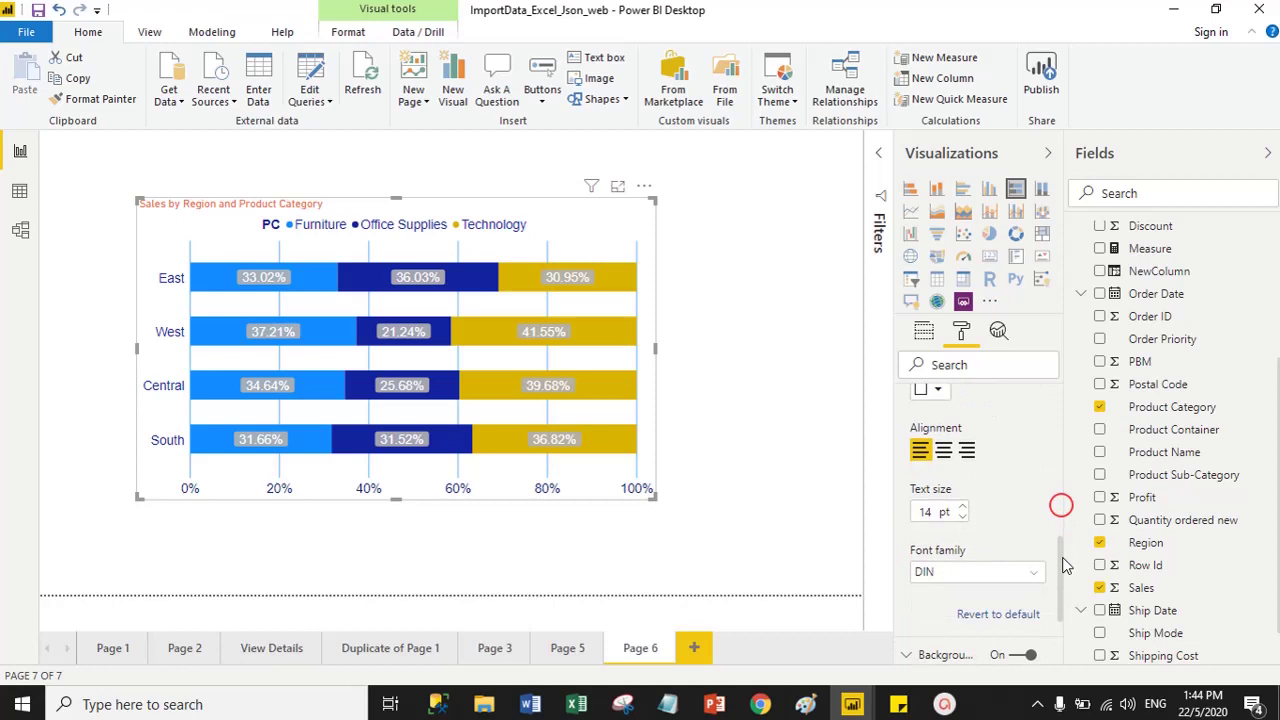
pyautogui.doubleClick(920, 499)
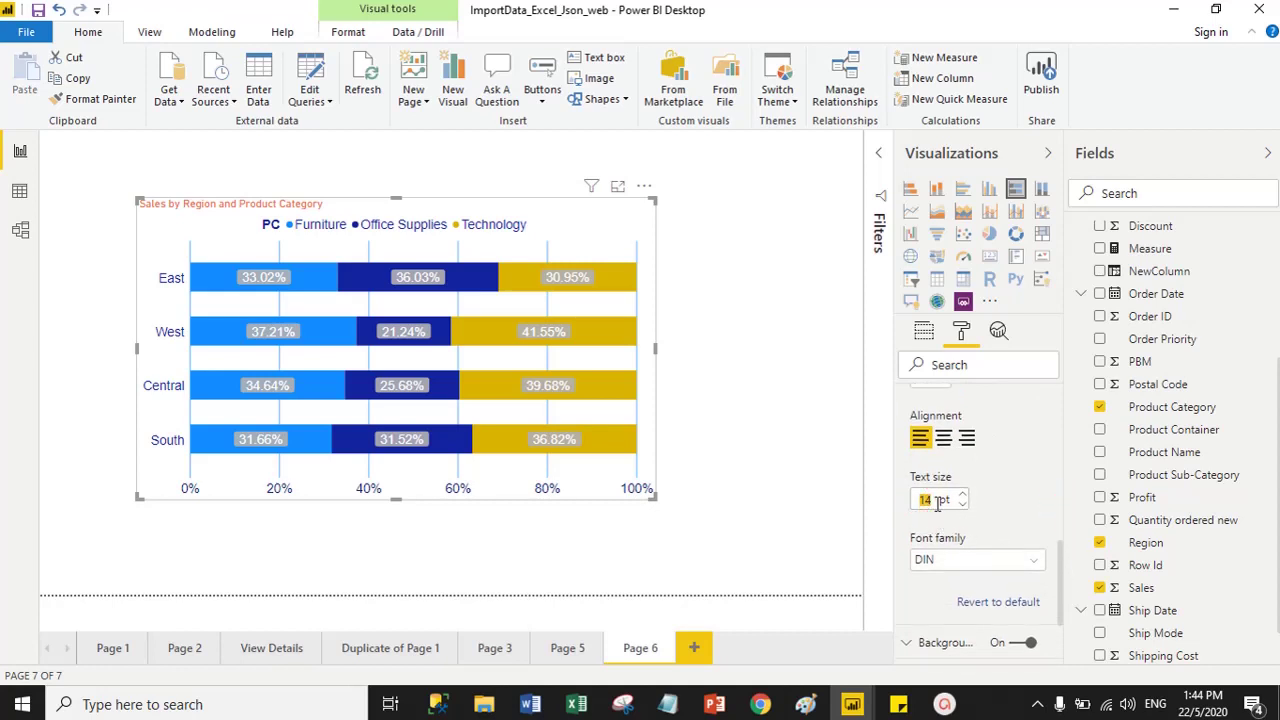
pyautogui.write('25')
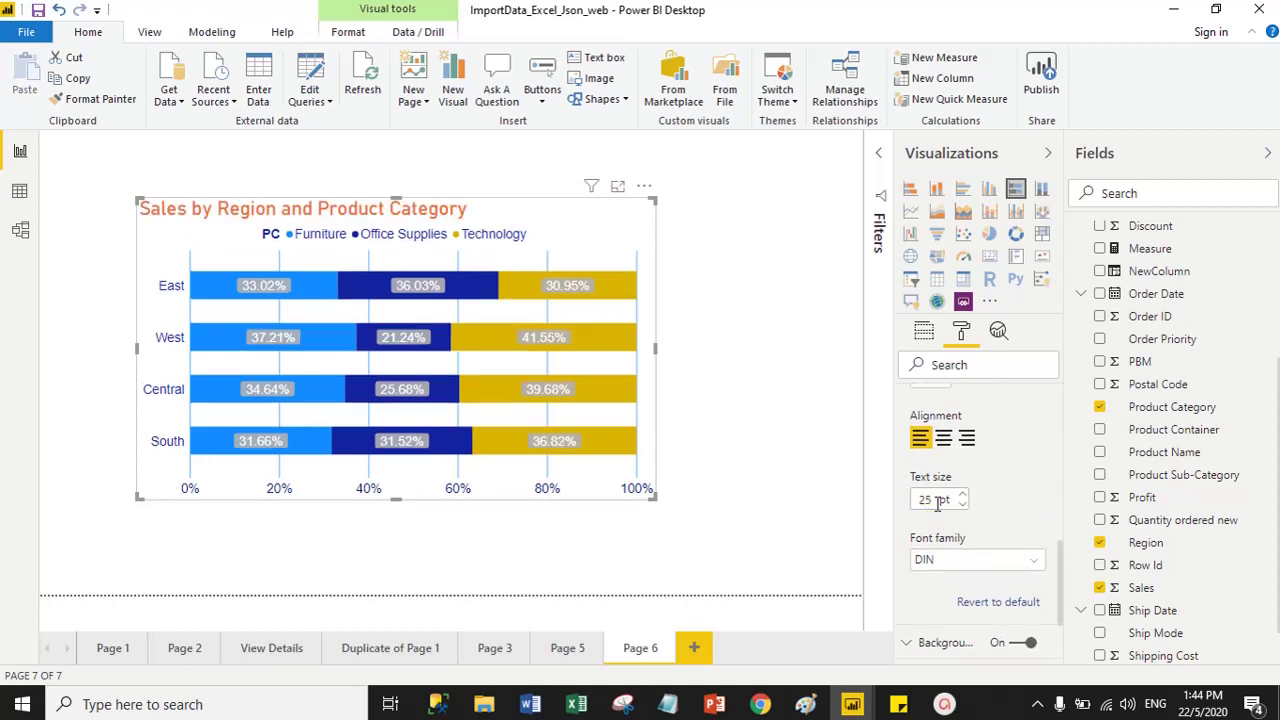
pyautogui.click(952, 559)
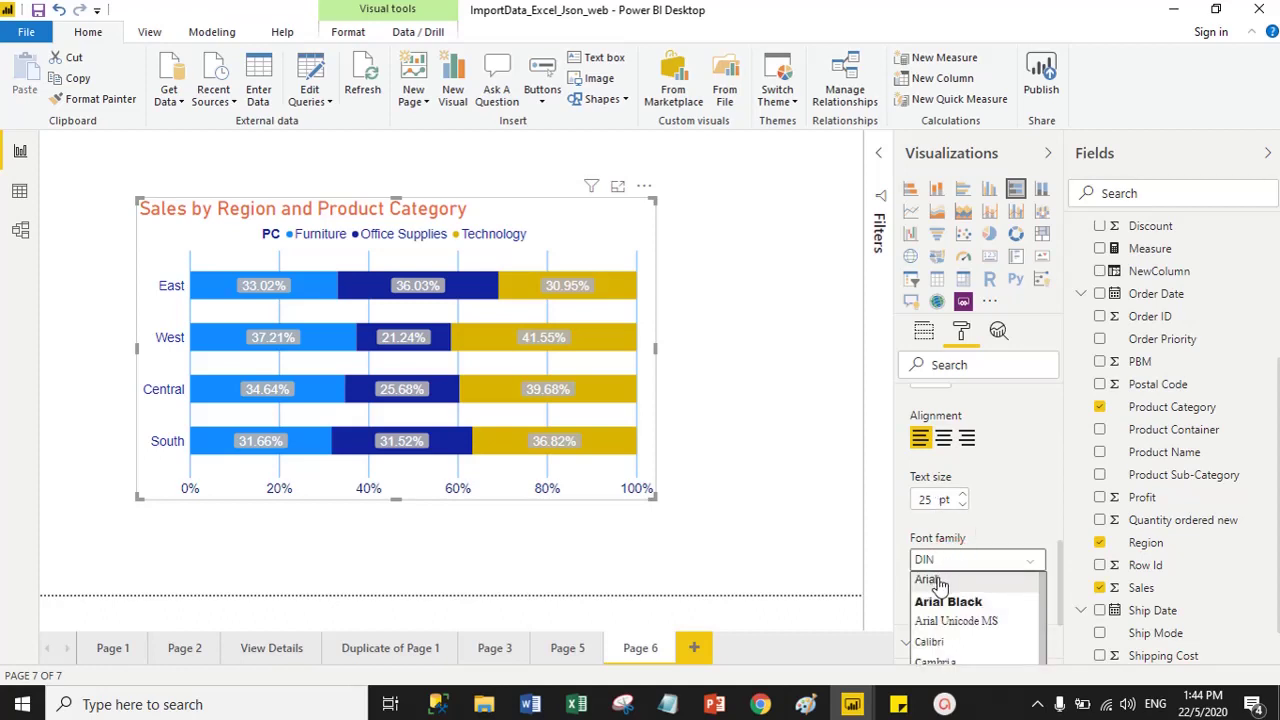
pyautogui.click(936, 580)
pyautogui.scroll(5, 1000, 520)
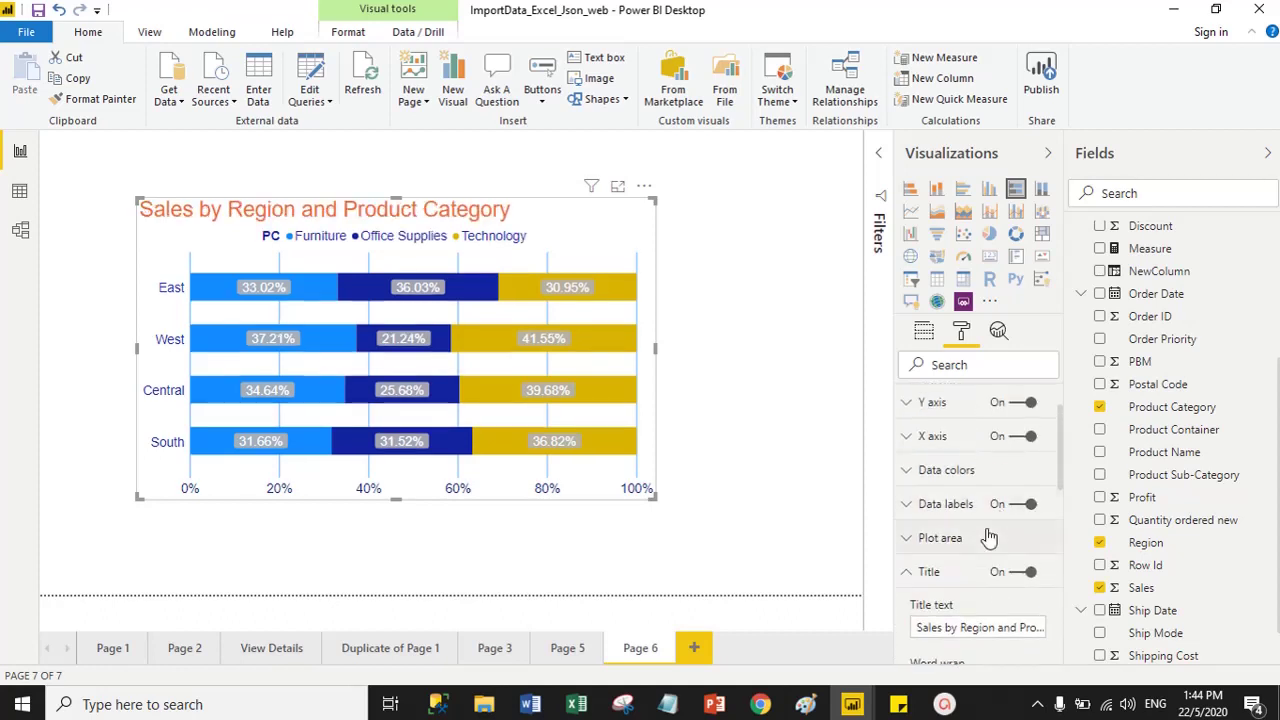
pyautogui.click(906, 572)
pyautogui.scroll(-2, 995, 565)
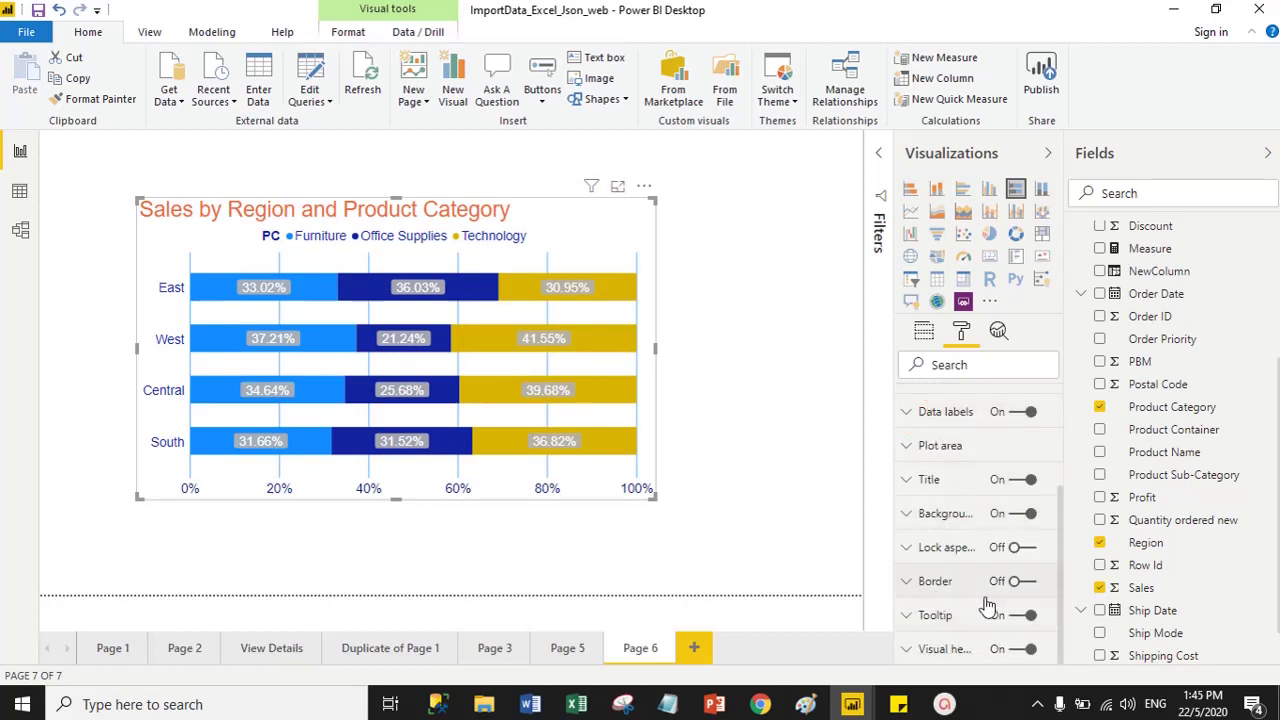
# Switch the chart's Border on in the Format pane and set its colour to blue.
pyautogui.click(1015, 581)
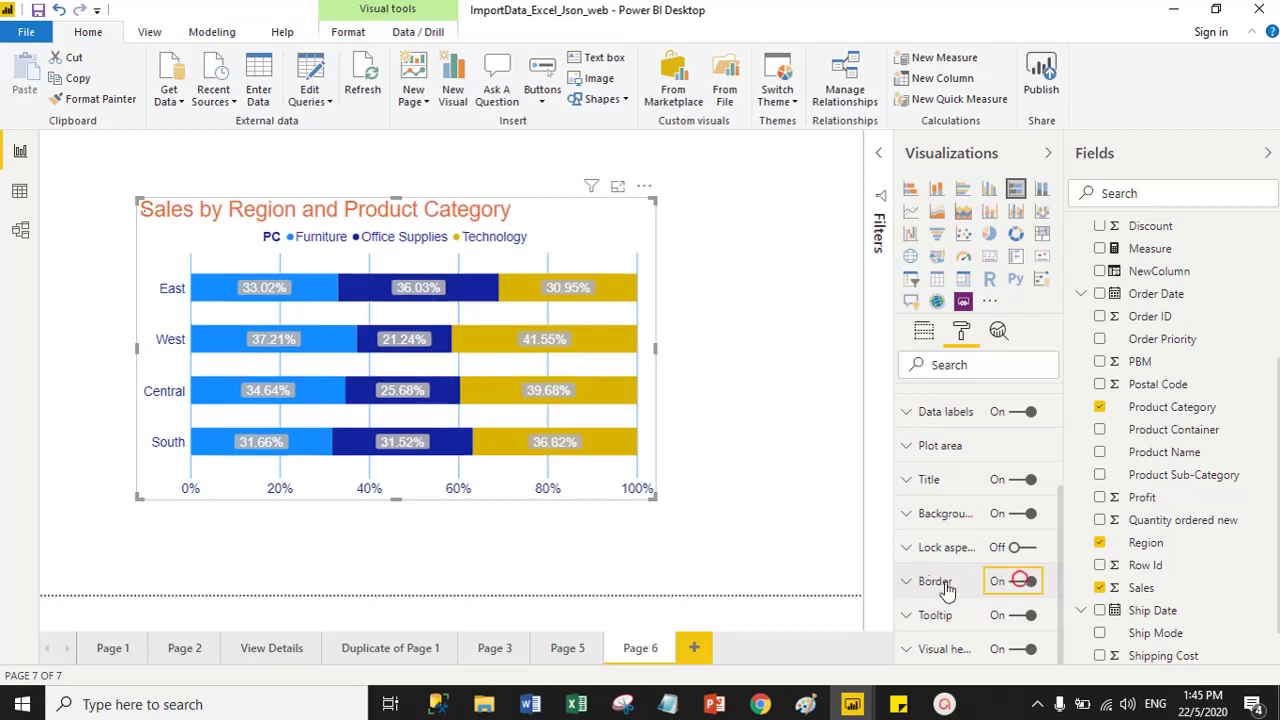
pyautogui.click(908, 582)
pyautogui.scroll(-2, 963, 575)
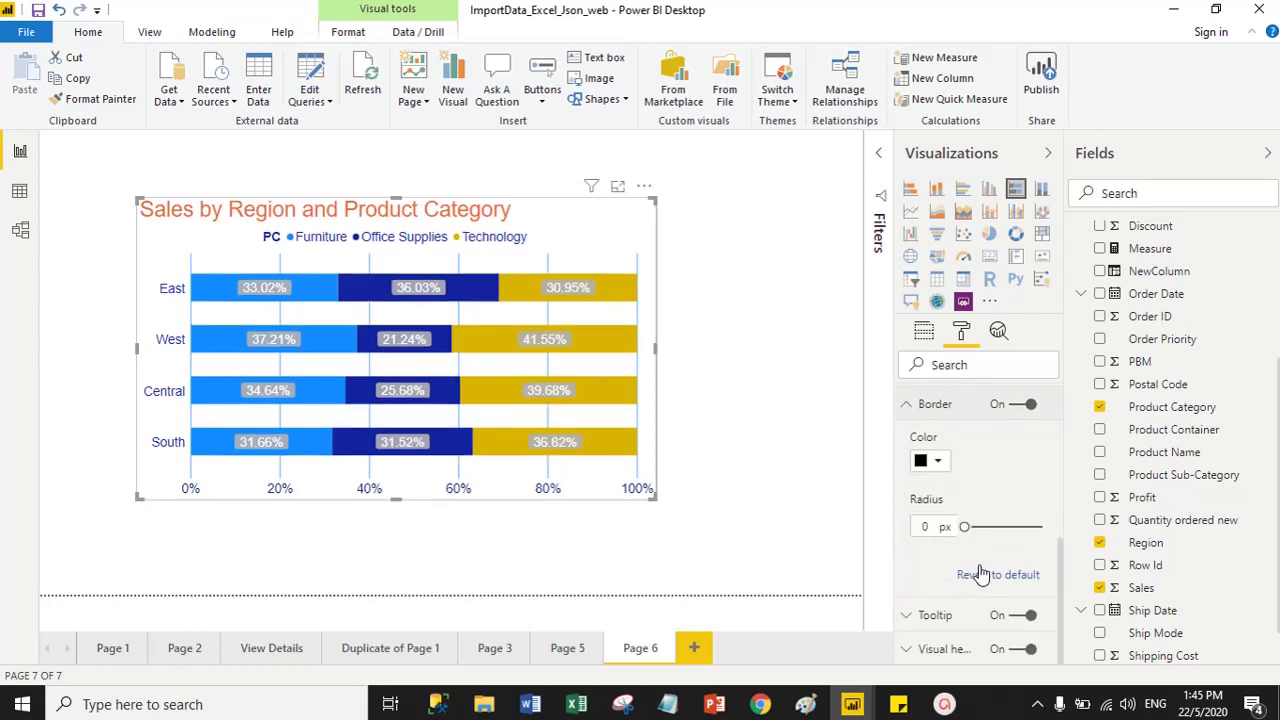
pyautogui.click(937, 461)
pyautogui.click(1018, 389)
pyautogui.click(906, 404)
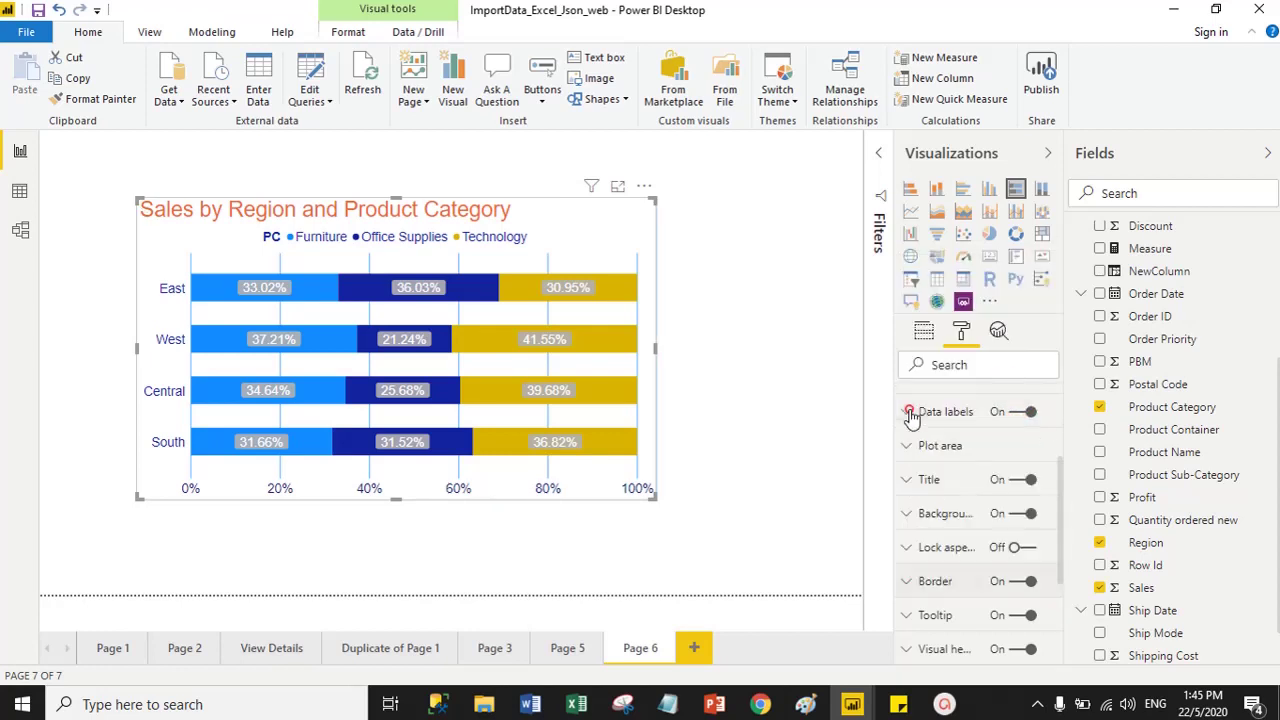
pyautogui.click(759, 517)
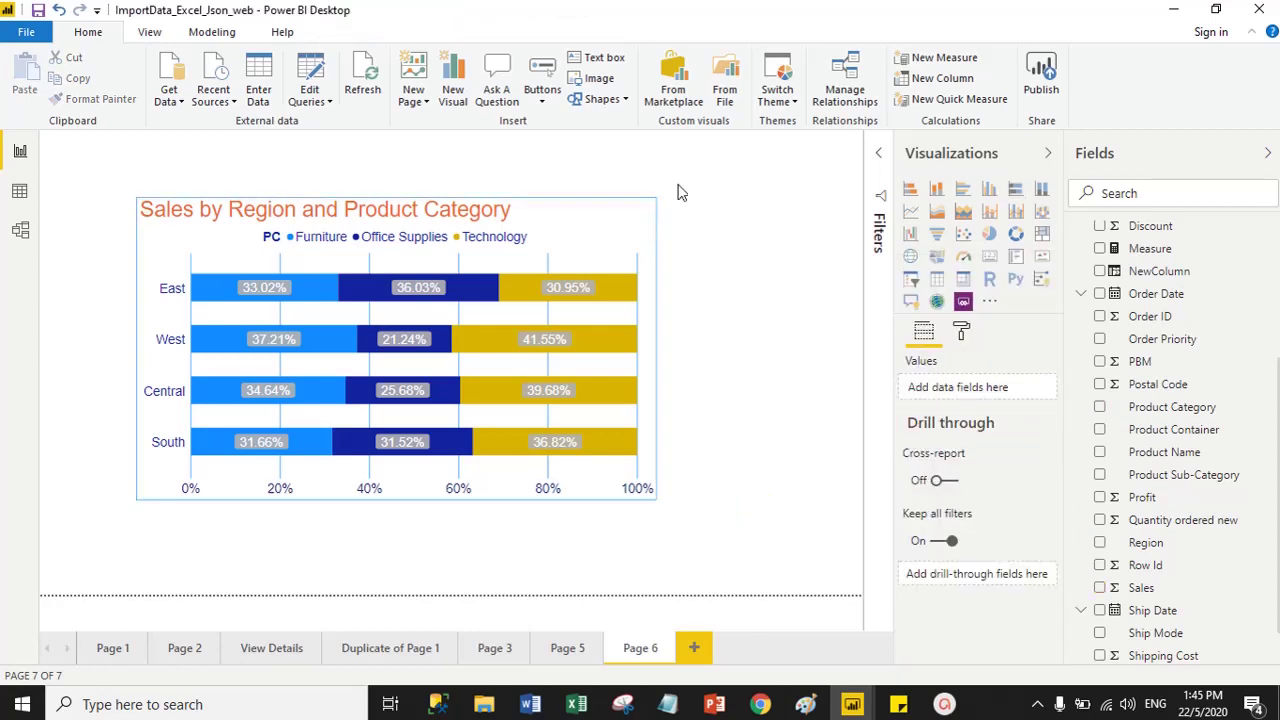